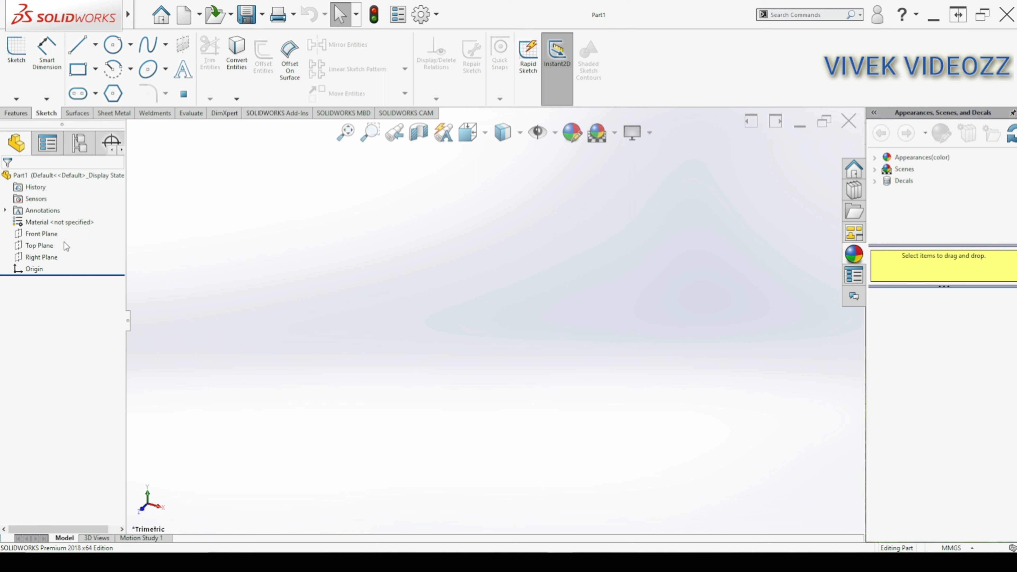
- Start a sketch on the Front Plane and draw a horizontal line about 44 mm long ending at the origin
left_click(40, 234)
left_click(48, 222)
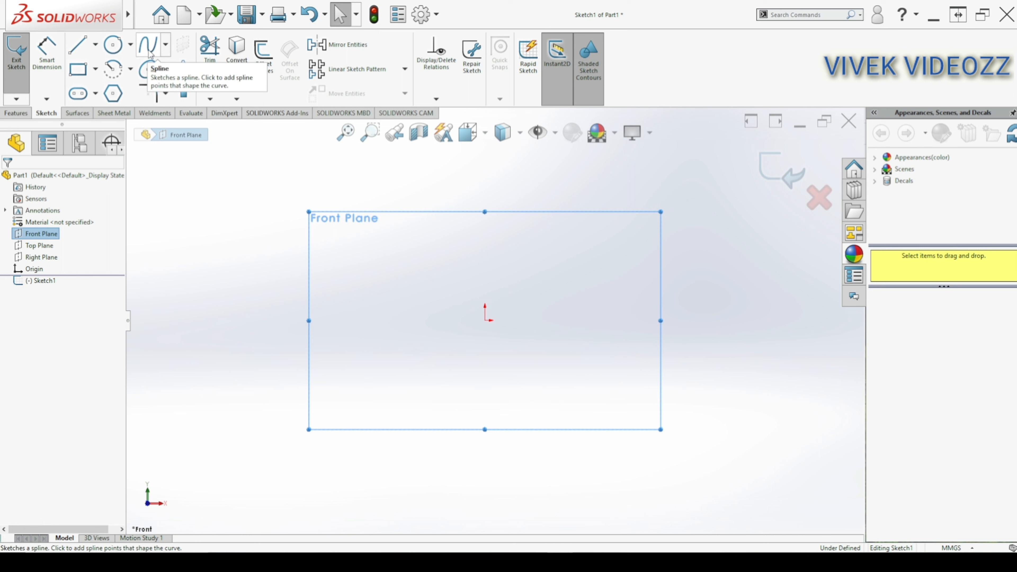
left_click(74, 48)
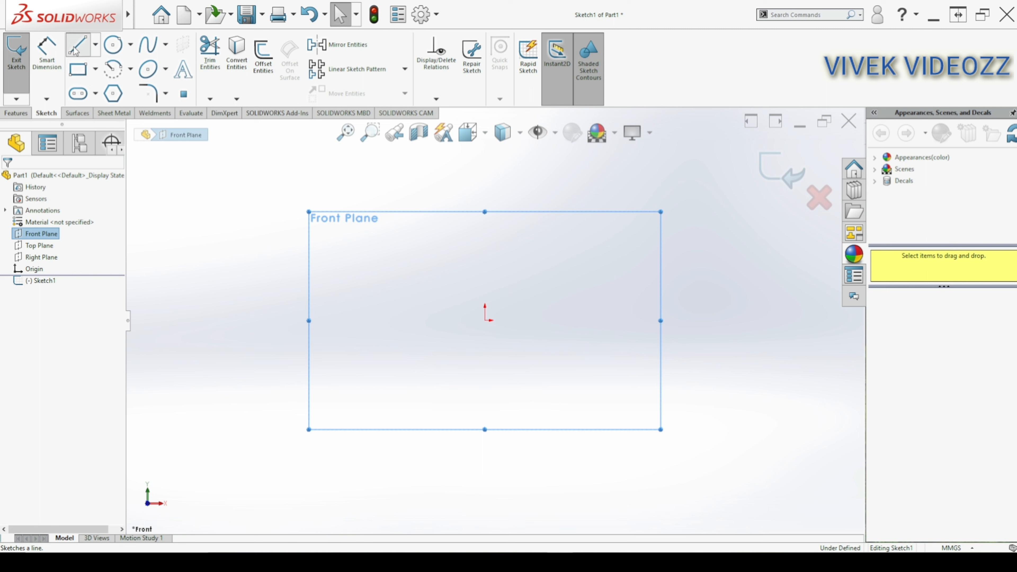
left_click(398, 321)
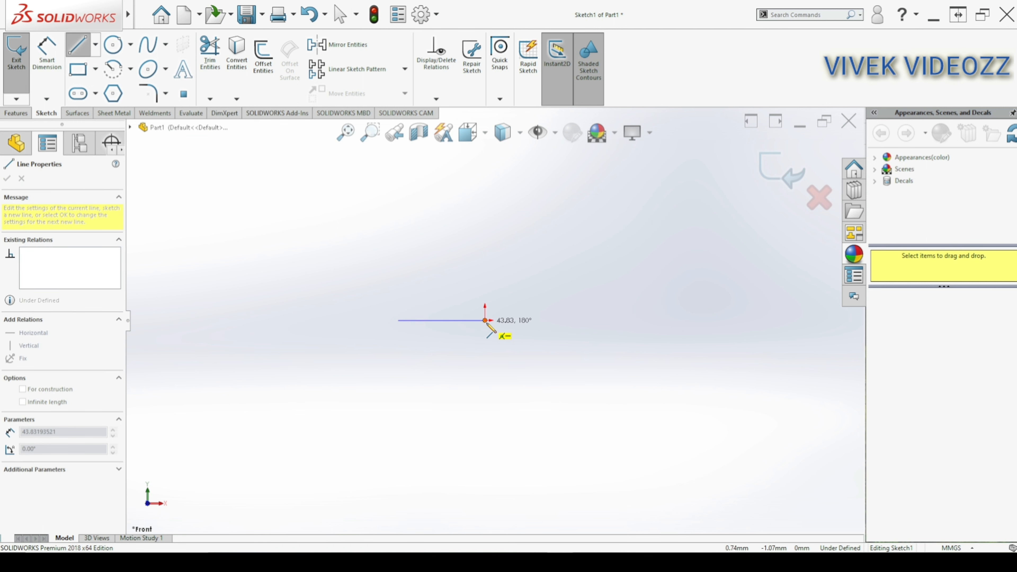
left_click(485, 320)
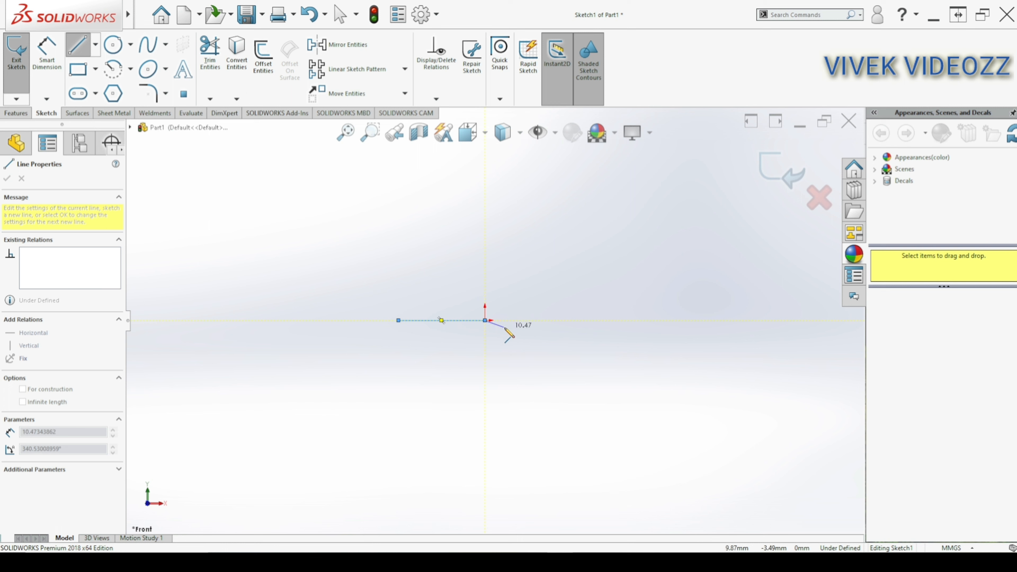
left_click(485, 320)
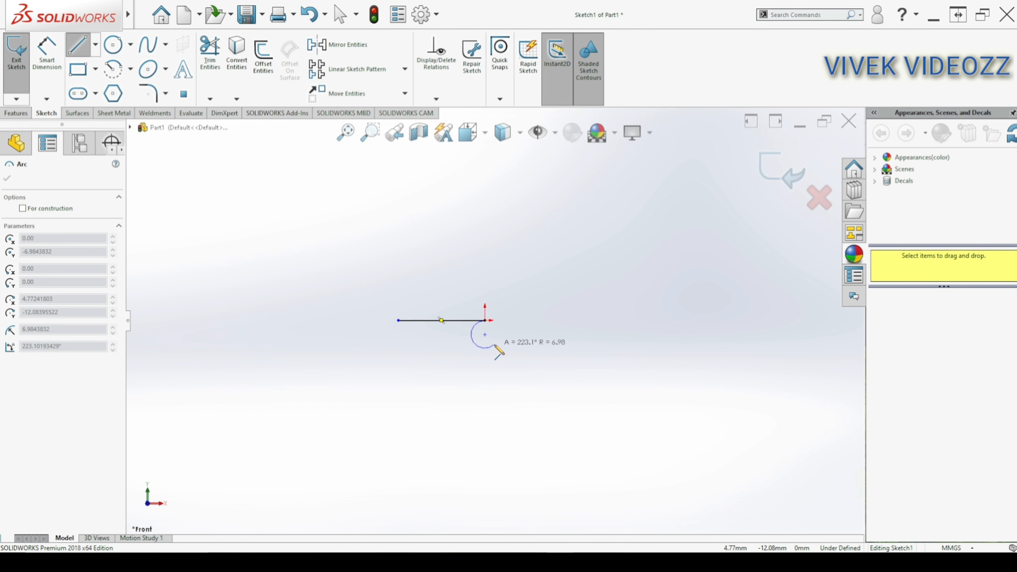
key("Escape")
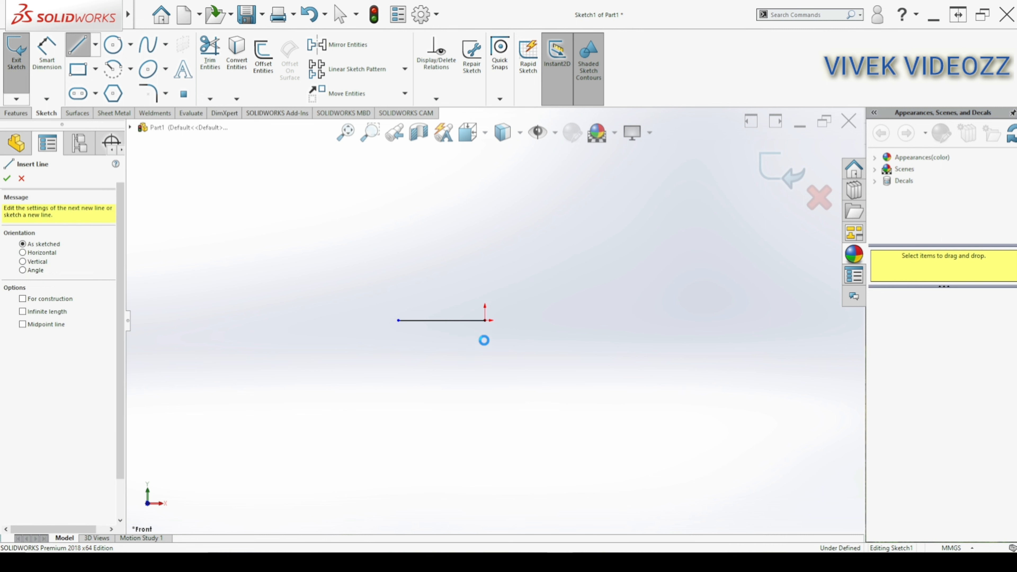
key("Escape")
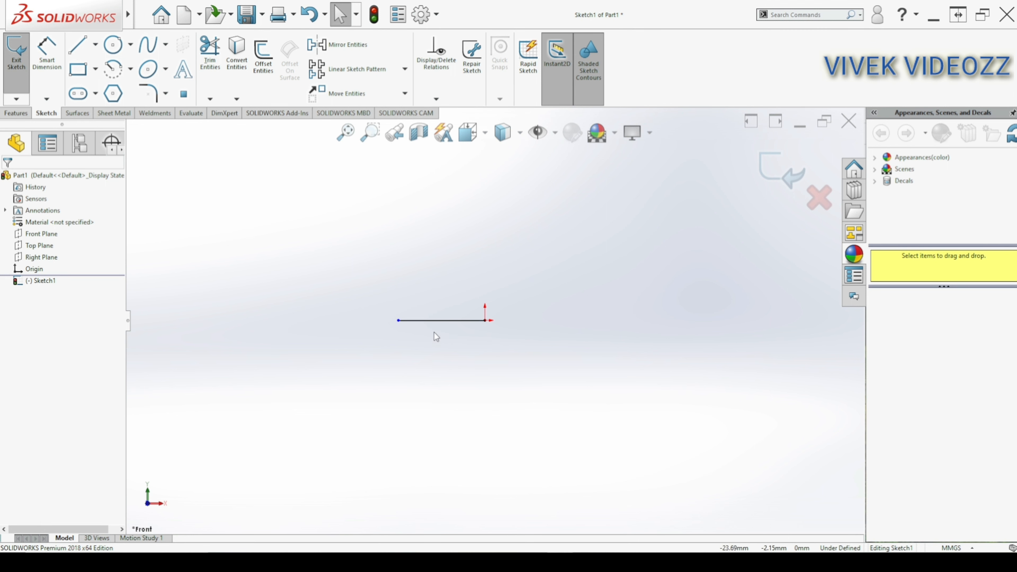
- Dimension the horizontal line's length as 15 mm
left_click(46, 52)
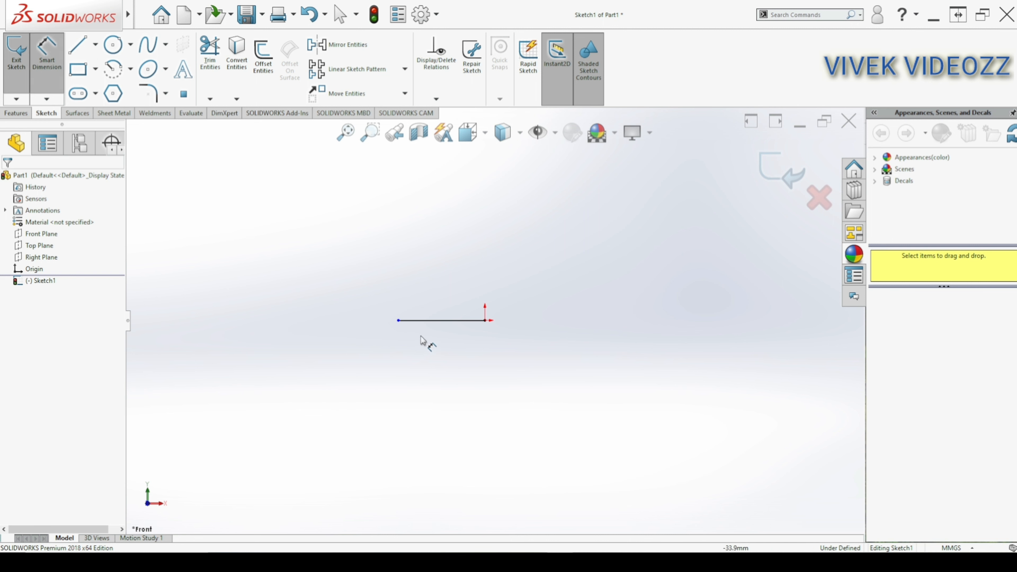
left_click(439, 350)
left_click(440, 356)
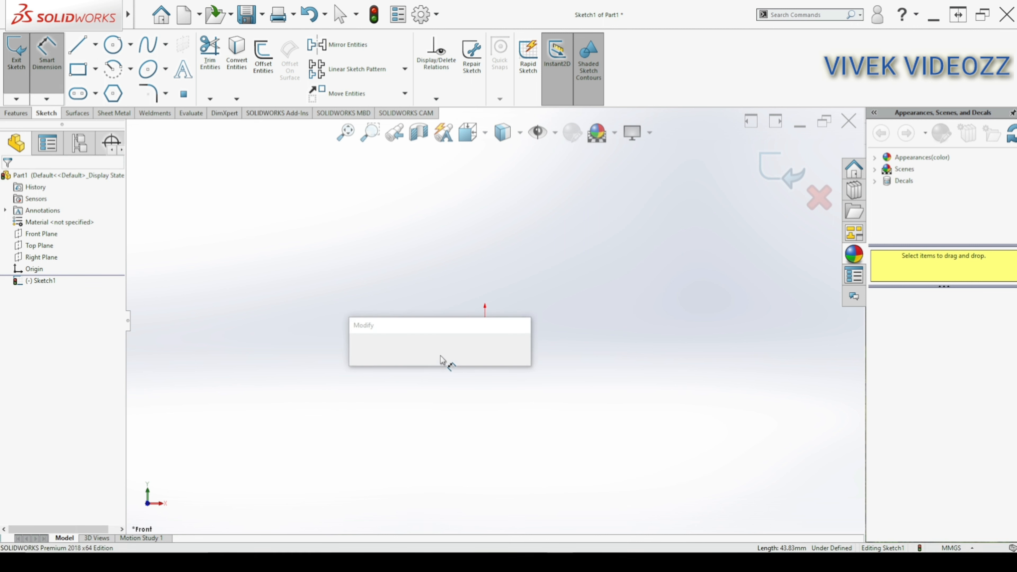
type("1")
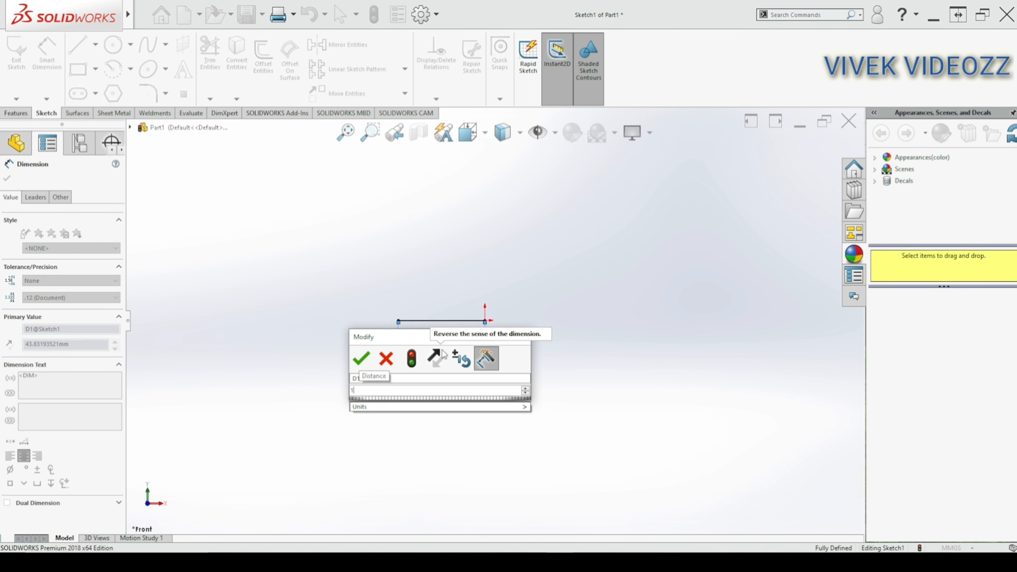
type("5")
key("Return")
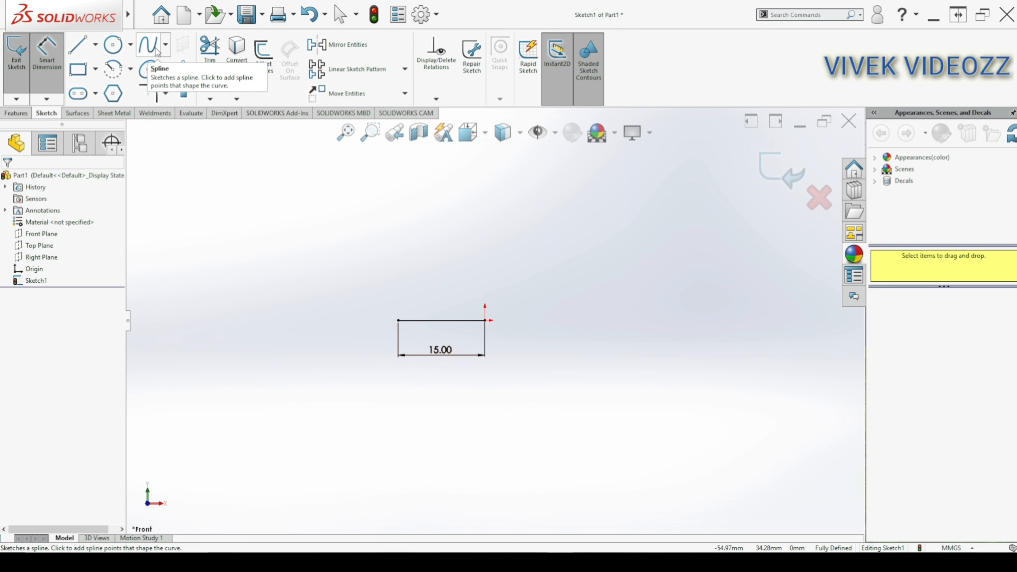
- Sketch a wavy spline from the origin through ten further points, curling up and back at its far end
left_click(165, 47)
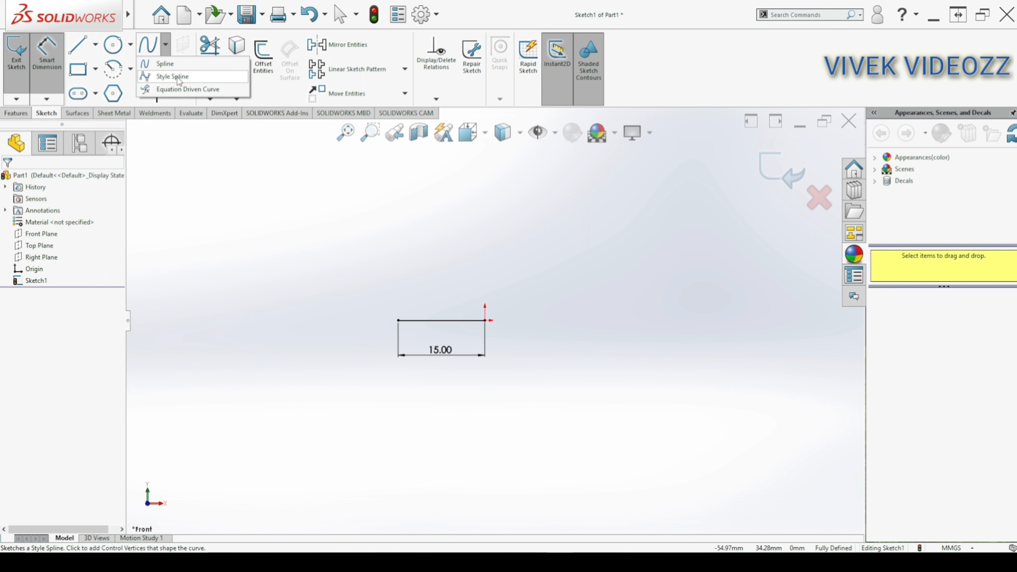
left_click(165, 64)
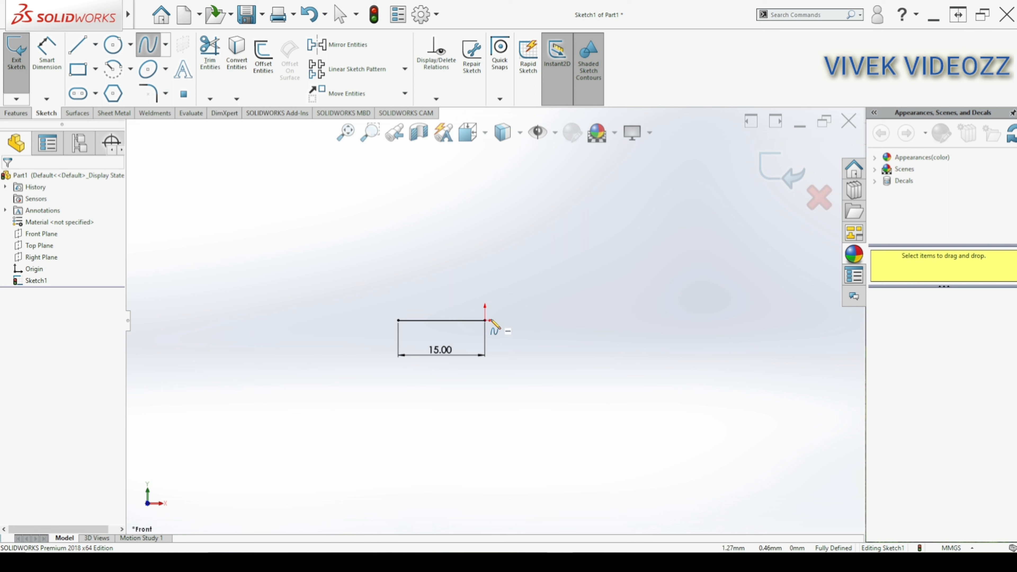
left_click(527, 285)
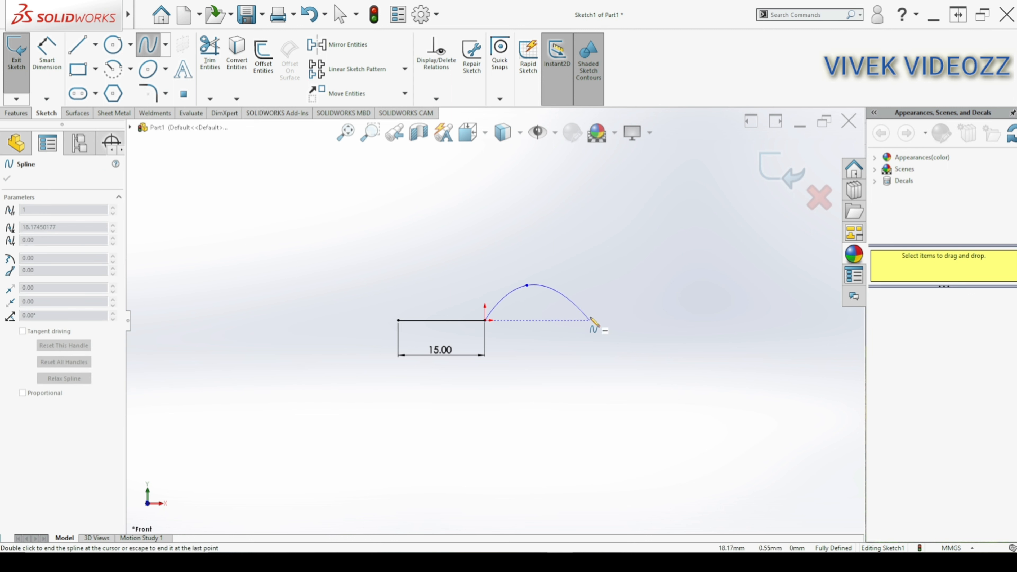
left_click(591, 320)
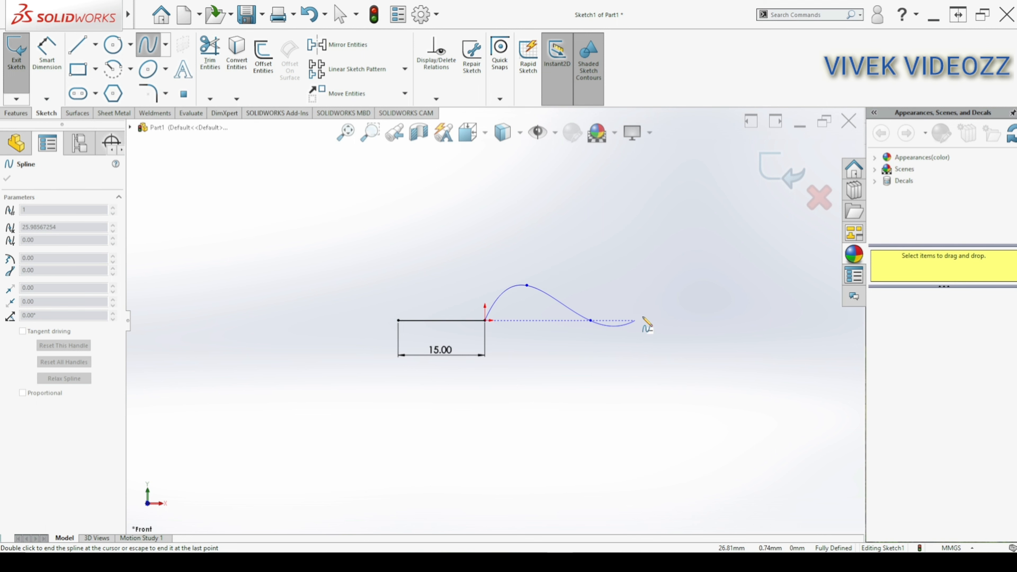
left_click(657, 320)
left_click(696, 281)
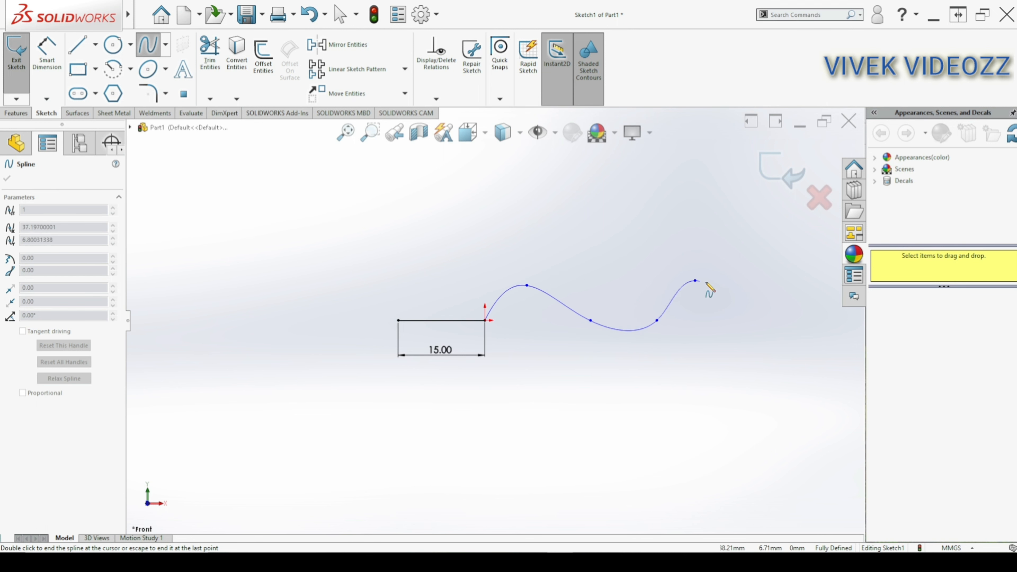
left_click(731, 285)
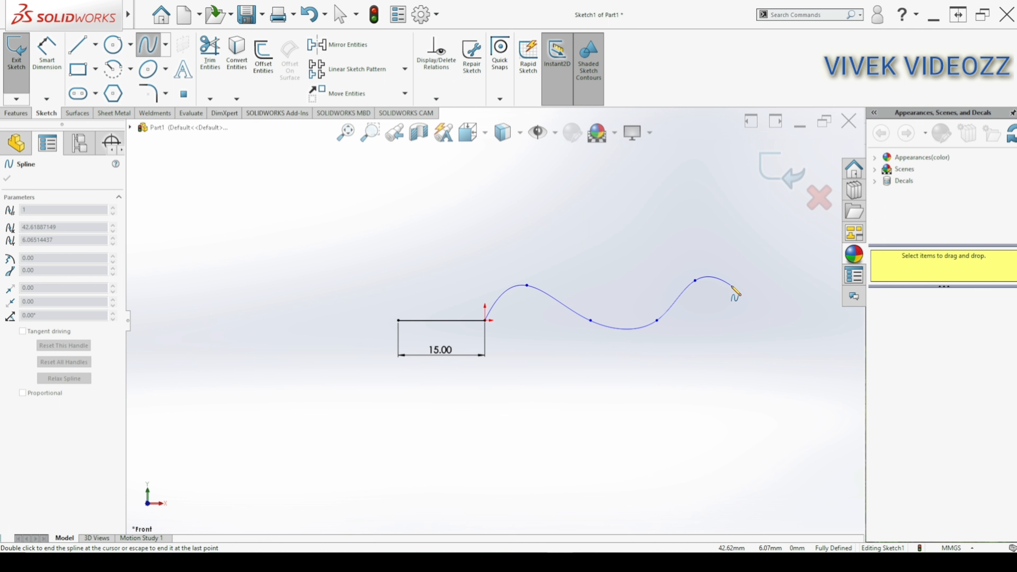
left_click(769, 330)
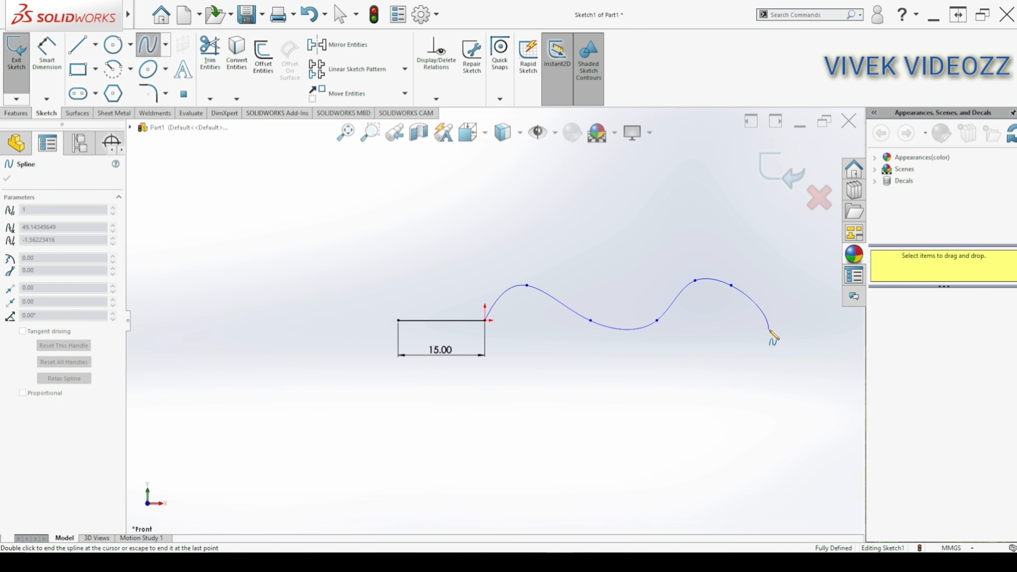
left_click(805, 307)
left_click(818, 262)
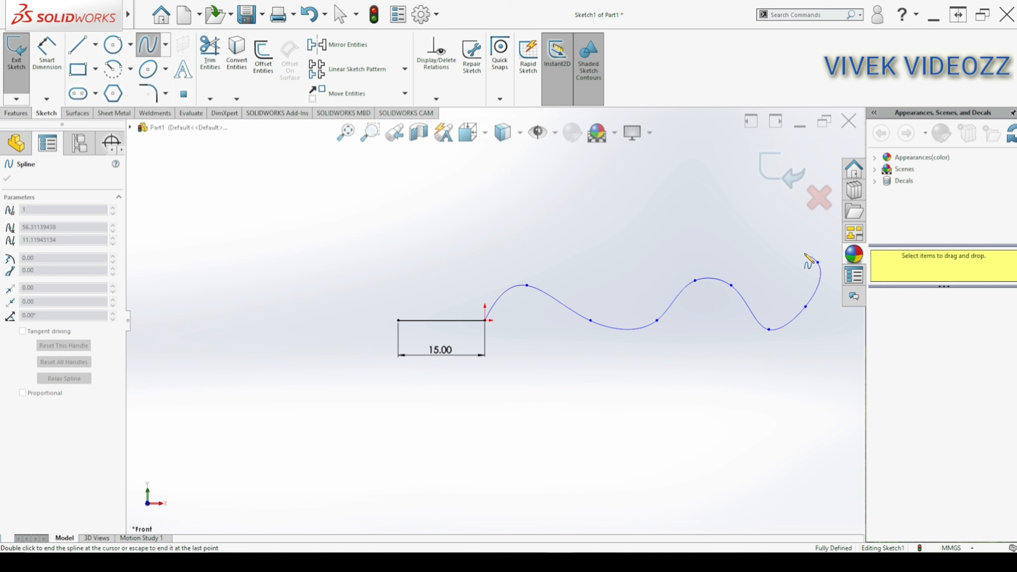
left_click(763, 245)
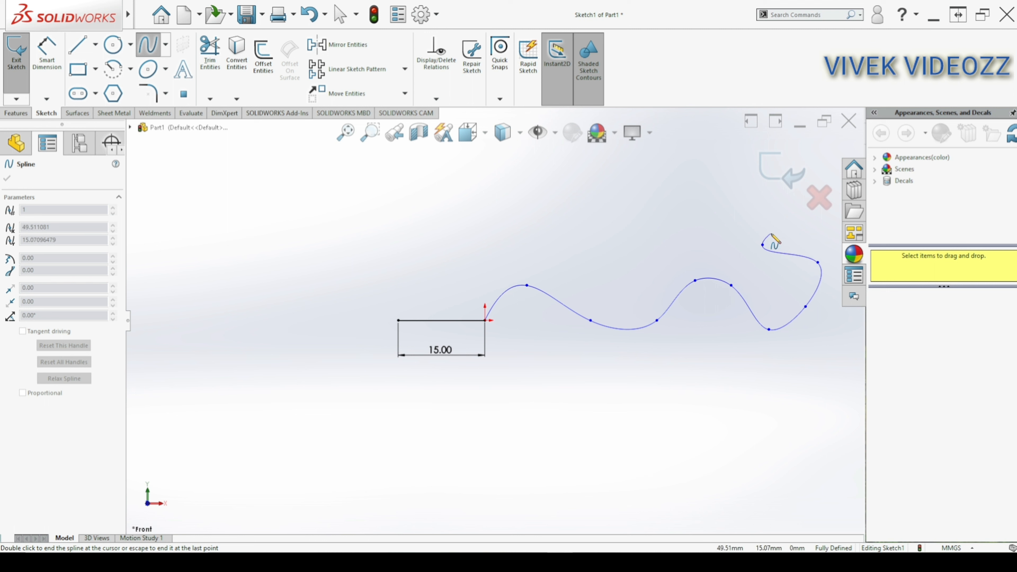
left_click(761, 222)
key("Escape")
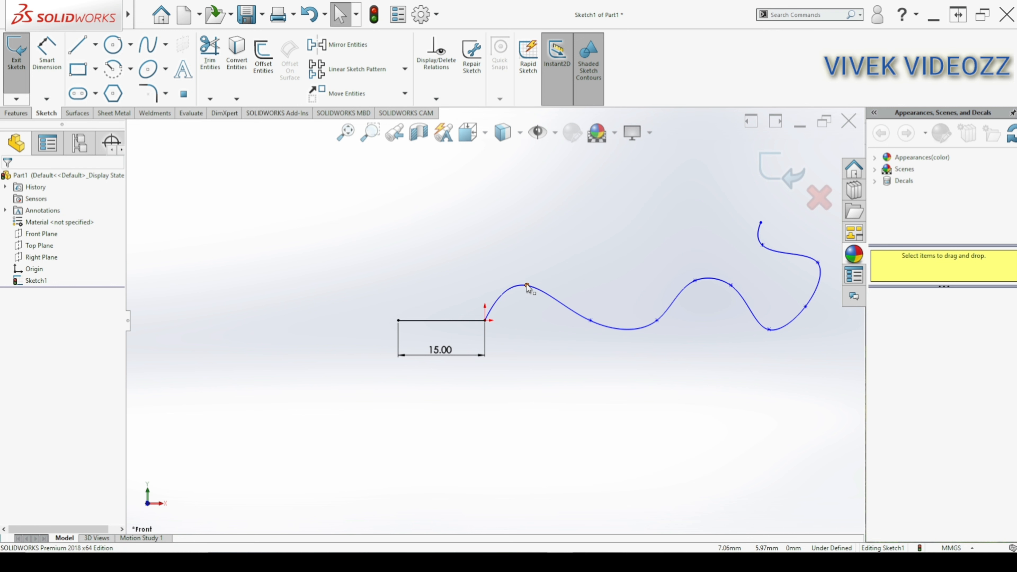
- Reshape the wavy spline by moving its interior points into steeper peaks and valleys and its free end to about X 33, Y 23 mm
mouse_move(526, 285)
left_mouse_down()
mouse_move(529, 255)
mouse_move(526, 276)
left_mouse_up()
left_click(590, 320)
left_click_drag(588, 326, 574, 353)
left_click_drag(657, 320, 689, 325)
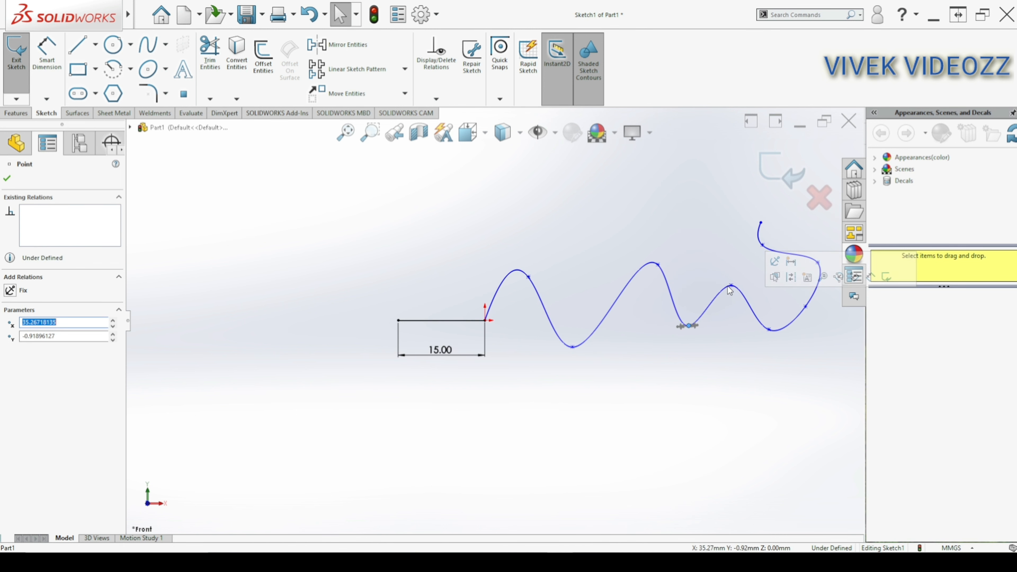
left_click_drag(731, 286, 728, 265)
left_click_drag(769, 330, 812, 321)
left_click_drag(762, 251, 677, 190)
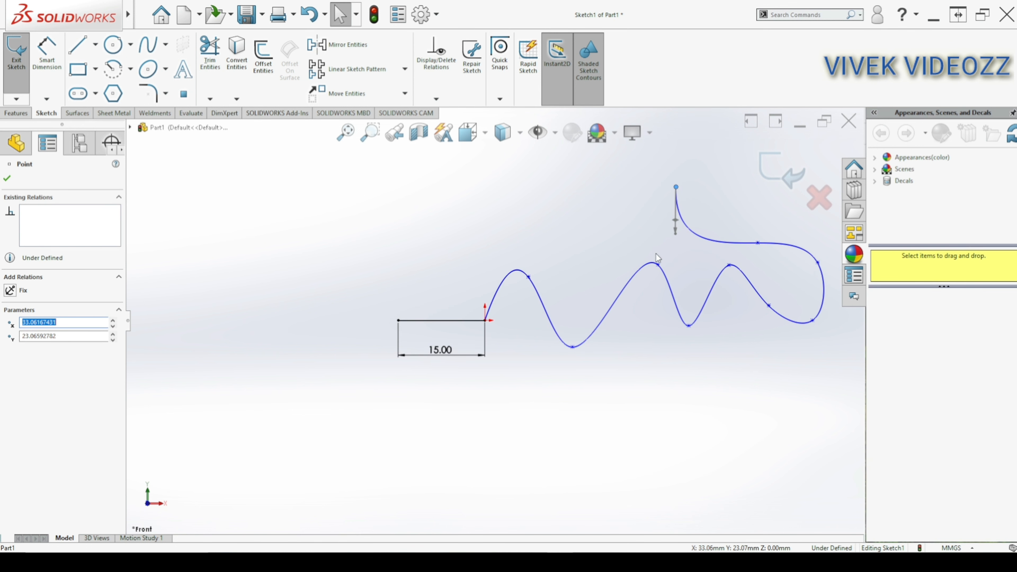
- Sketch a hook-shaped style spline with seven control vertices above and to the left of the dimensioned line
left_click(165, 45)
left_click(166, 76)
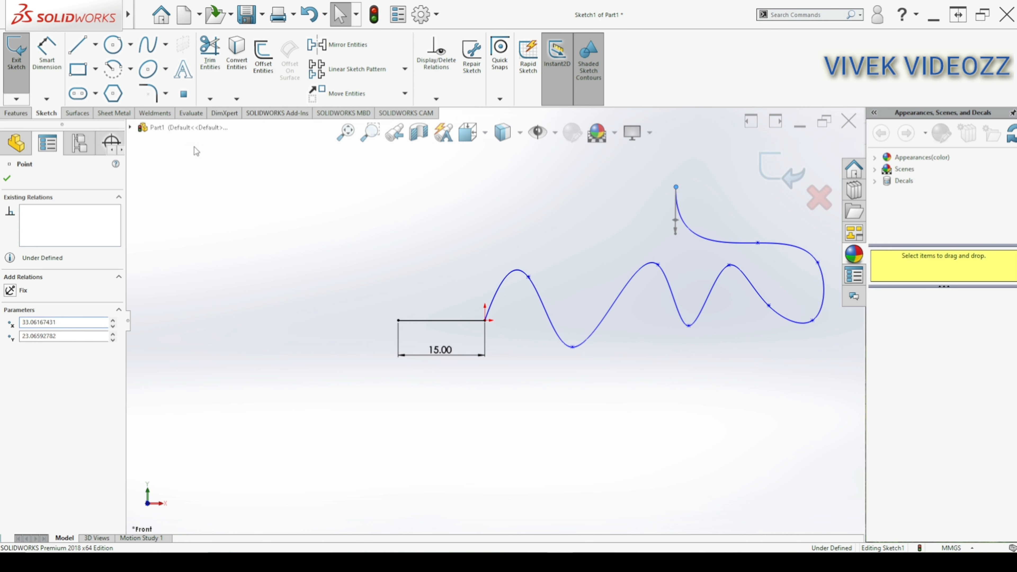
left_click(77, 52)
left_click(221, 205)
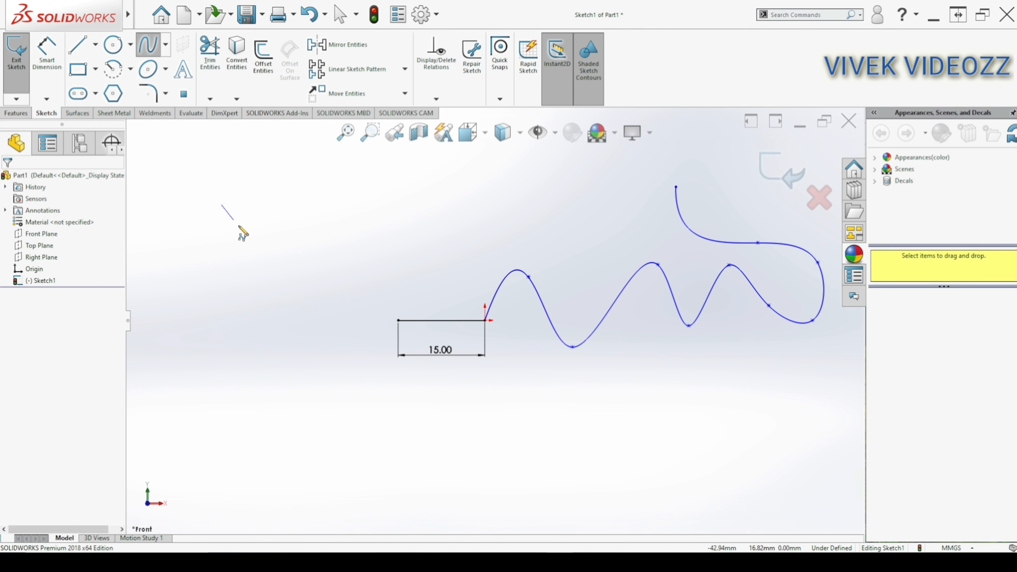
left_click(239, 253)
left_click(291, 241)
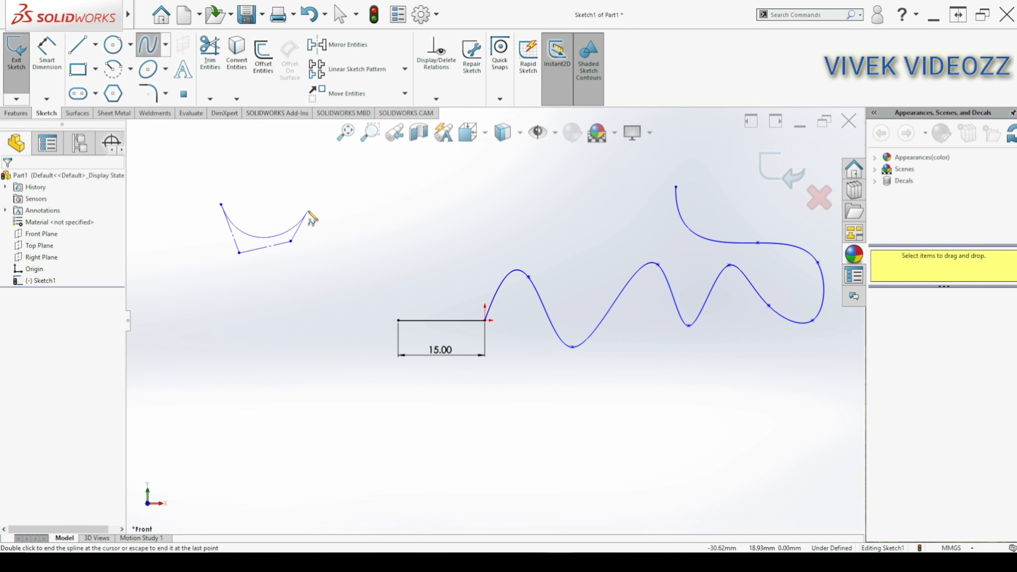
left_click(313, 204)
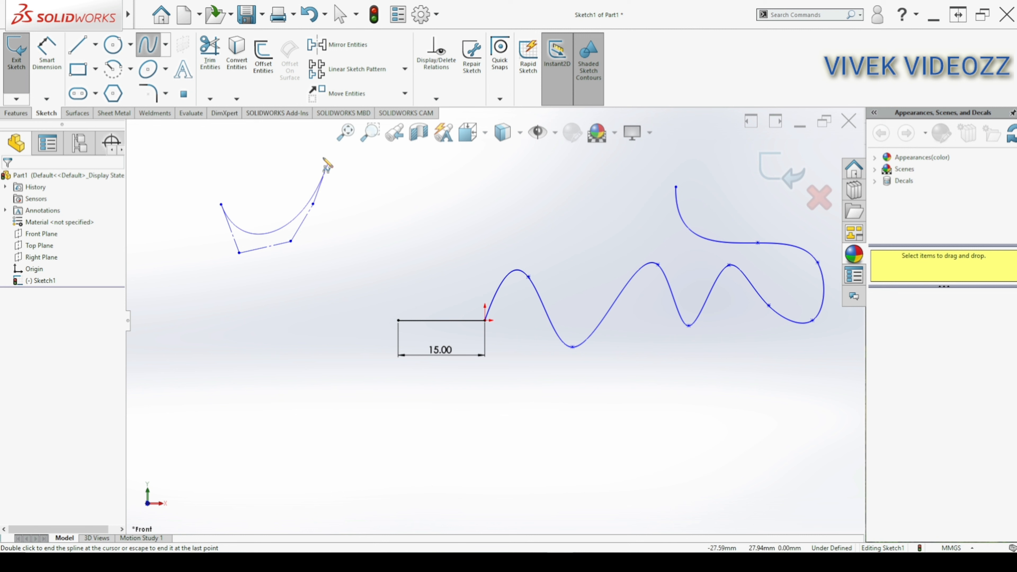
left_click(313, 151)
left_click(260, 152)
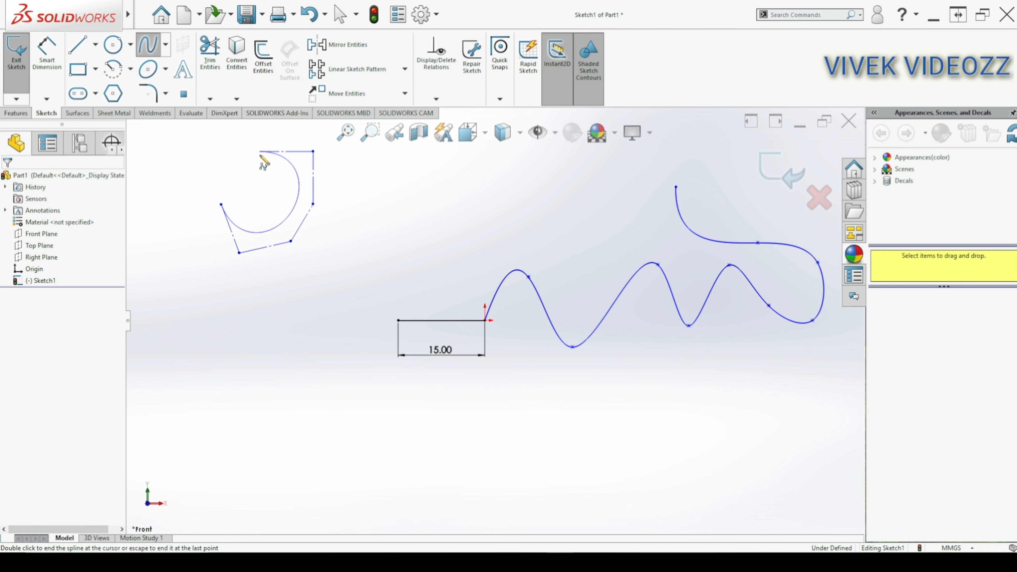
double_click(260, 187)
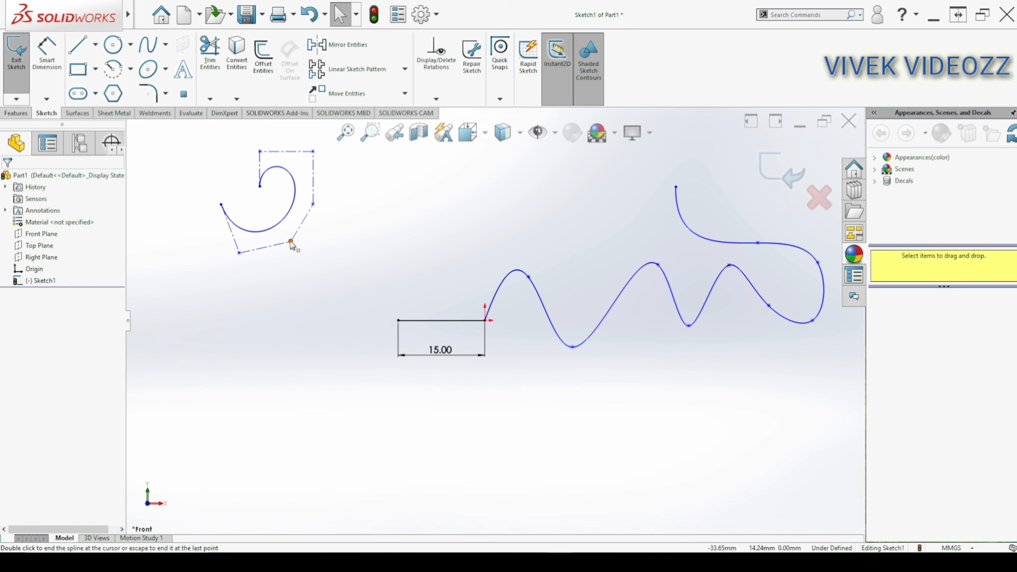
- Enlarge the style spline by moving its control vertices outward, and shift the wavy spline's first interior point right and down
mouse_move(291, 242)
left_mouse_down()
mouse_move(281, 233)
mouse_move(294, 259)
left_mouse_up()
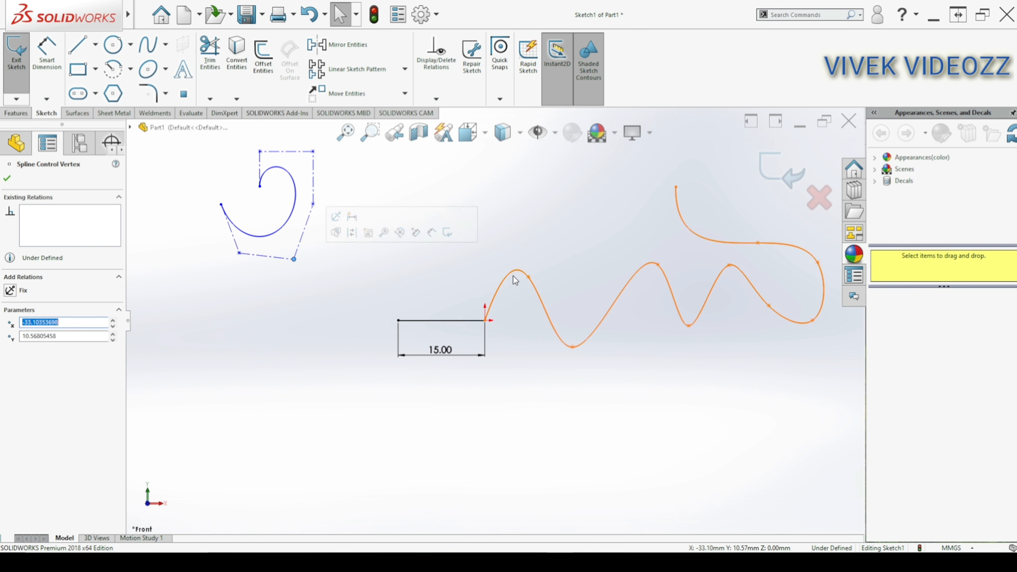
left_click_drag(529, 277, 550, 295)
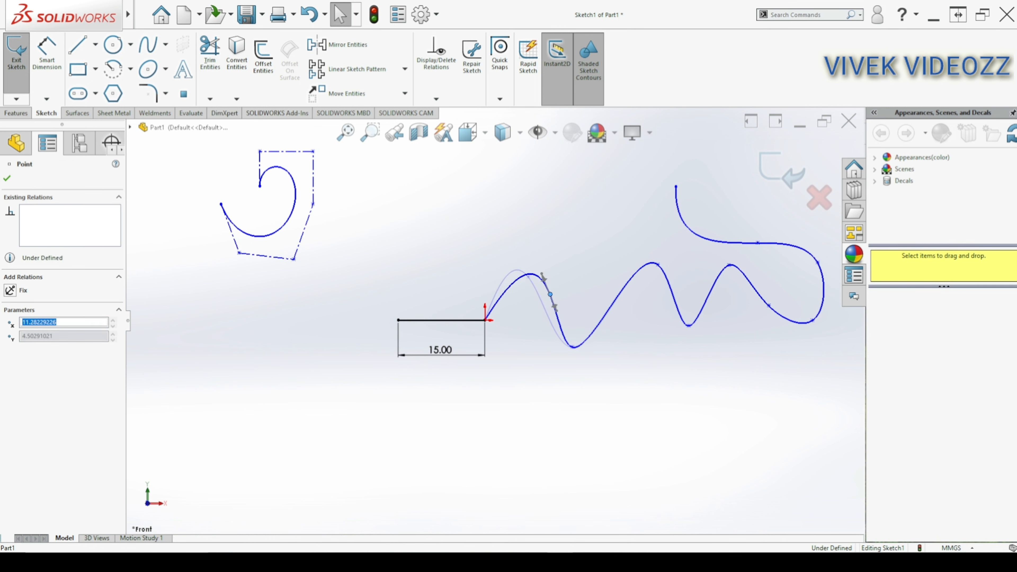
left_click_drag(314, 203, 341, 207)
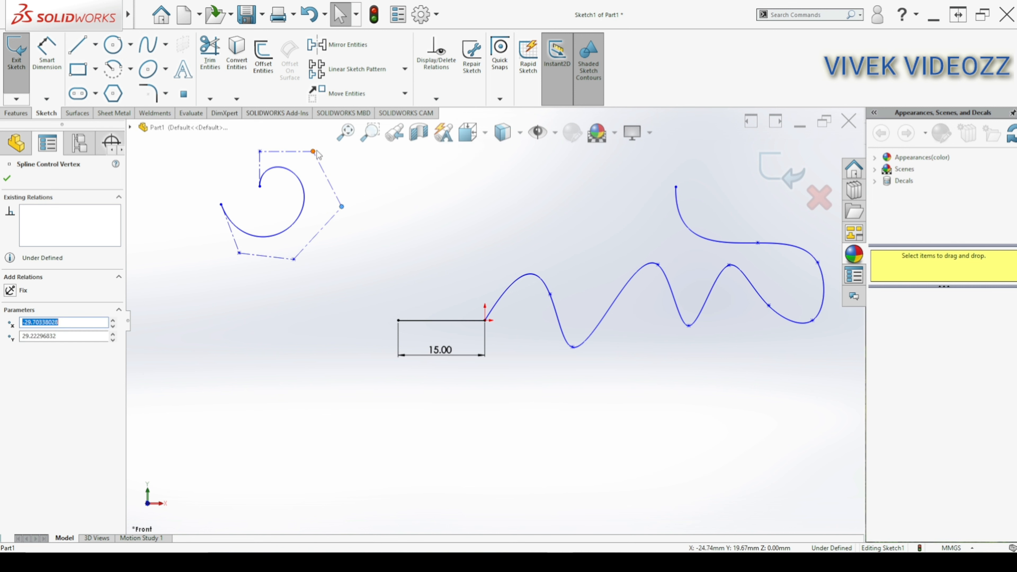
left_click_drag(314, 151, 330, 145)
left_click_drag(342, 206, 351, 217)
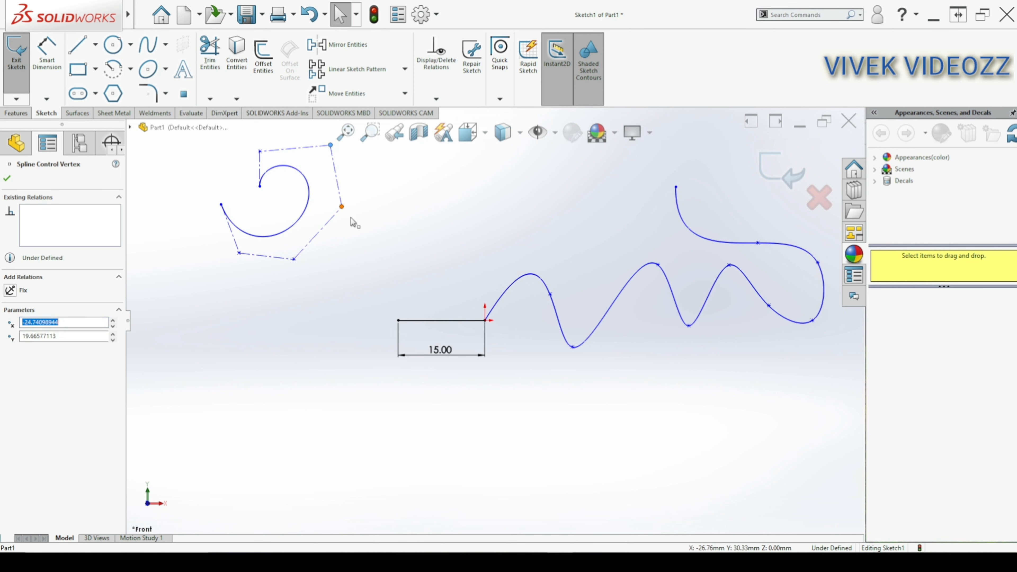
mouse_move(294, 259)
left_mouse_down()
mouse_move(278, 288)
mouse_move(293, 277)
left_mouse_up()
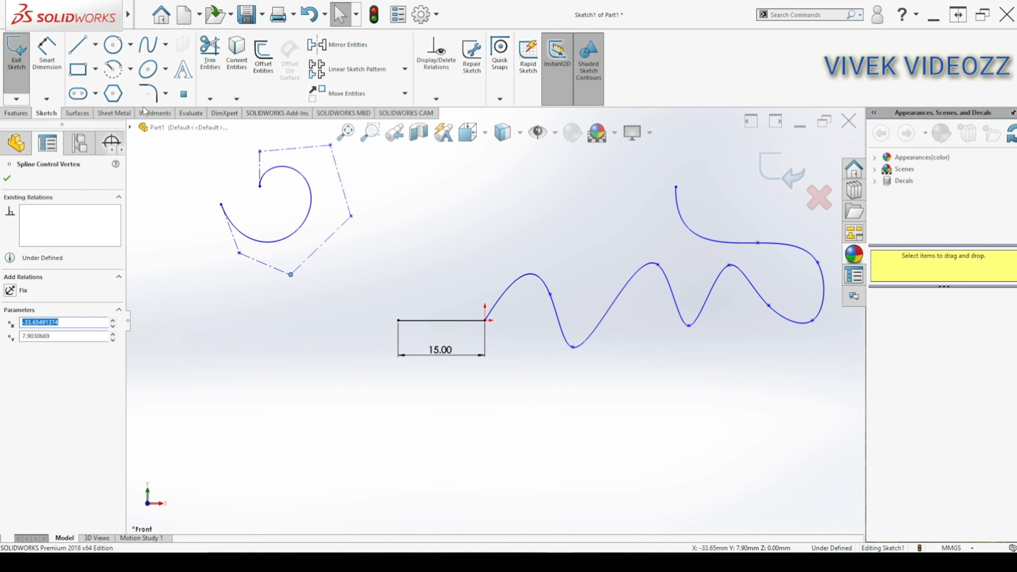
- Sketch a corner rectangle about 17 by 10 mm below and to the left of the dimensioned line
left_click(95, 70)
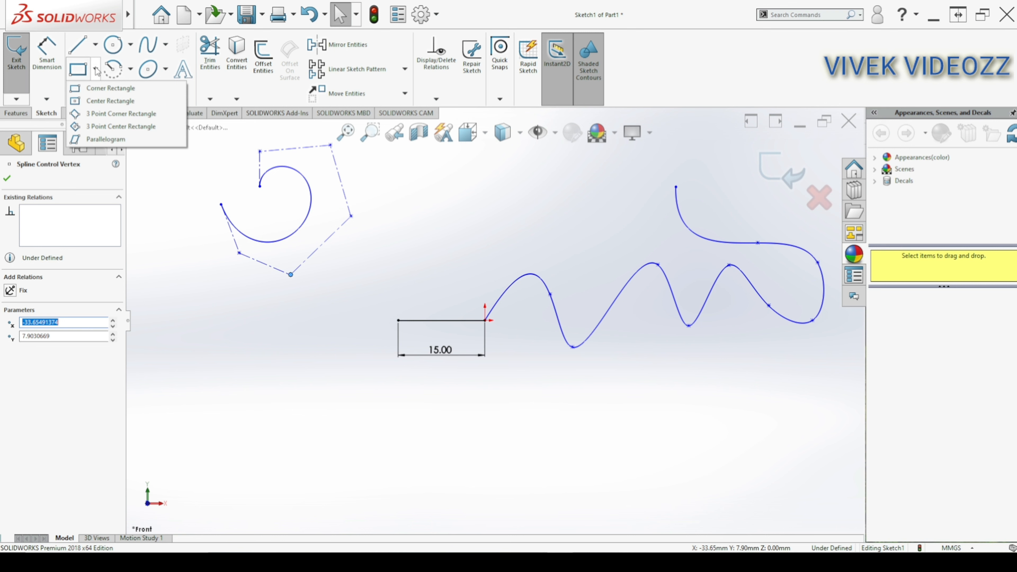
left_click(79, 68)
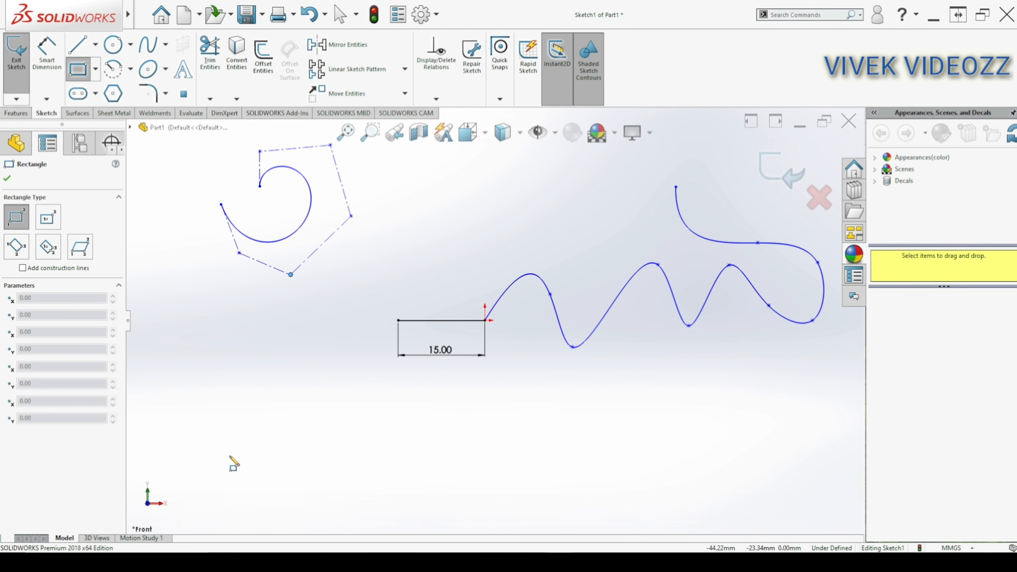
left_click_drag(230, 456, 325, 397)
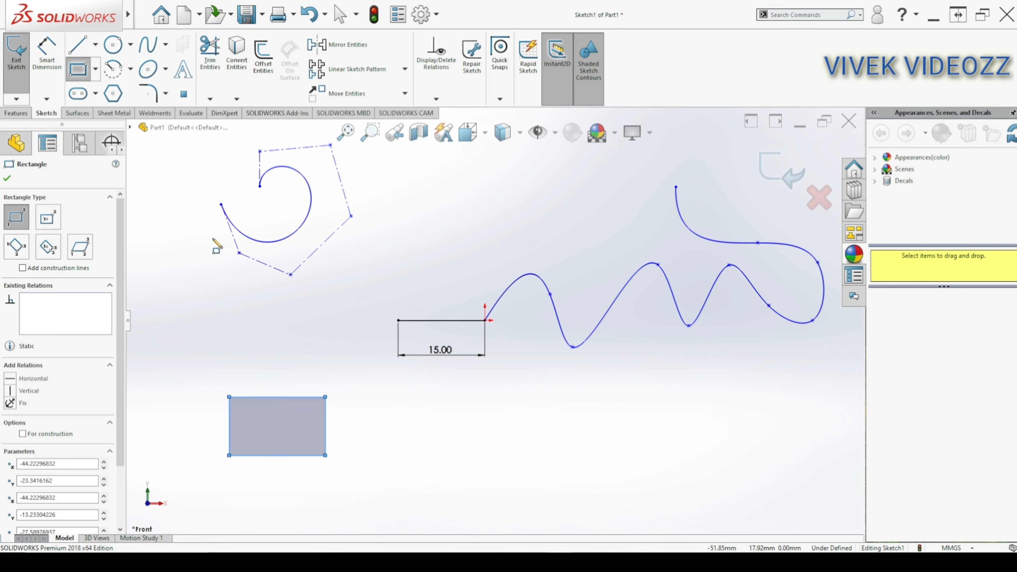
- Dimension the corner rectangle 20 mm wide along its upper edge and 15 mm high along its right edge
left_click(44, 60)
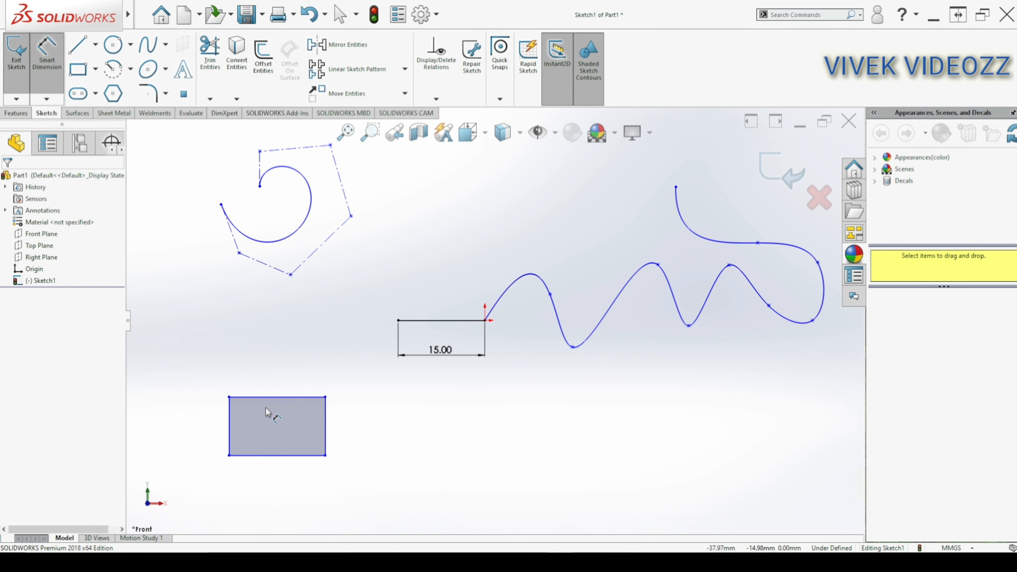
left_click(268, 398)
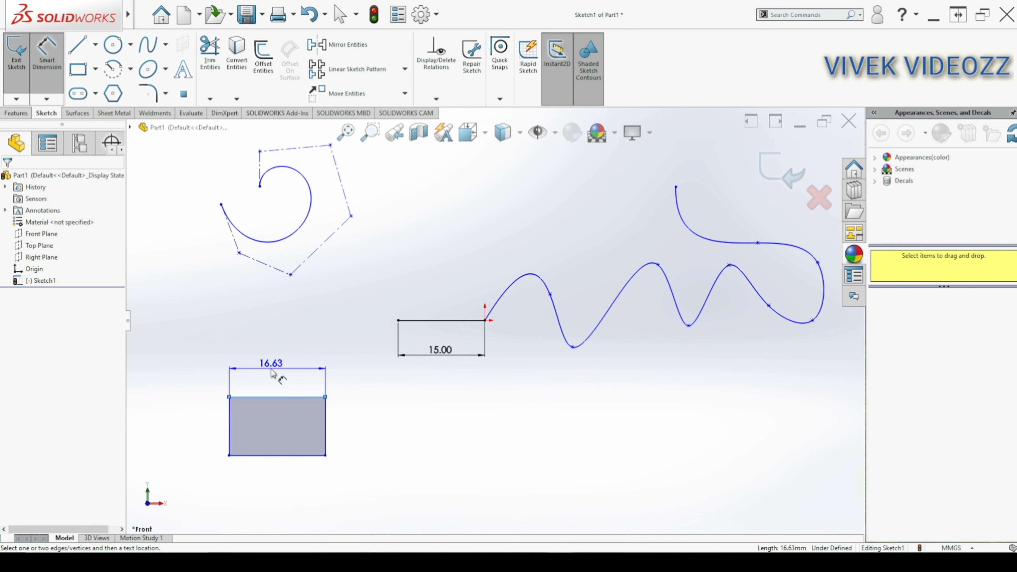
left_click(272, 373)
type("20")
key("Return")
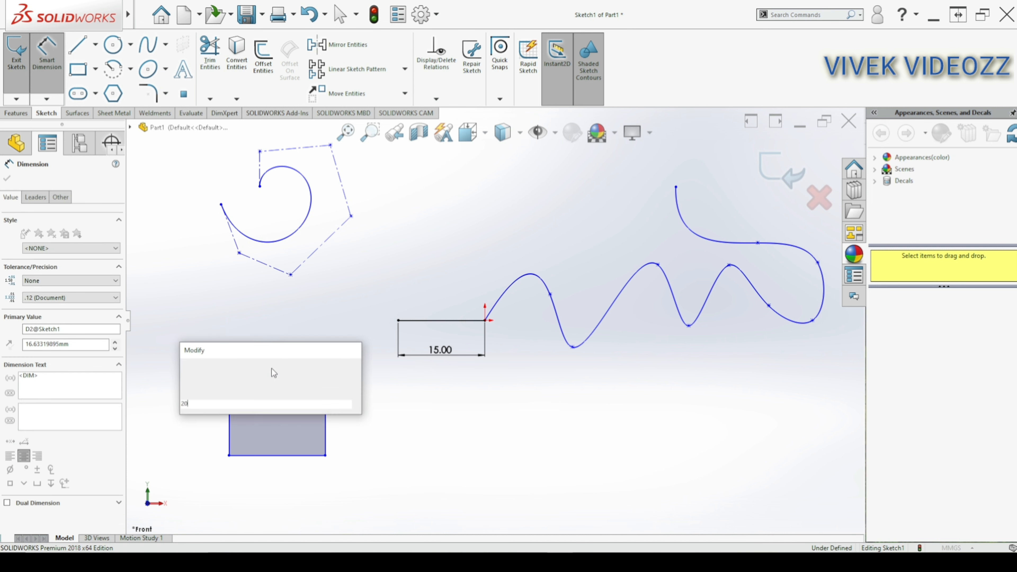
left_click(345, 421)
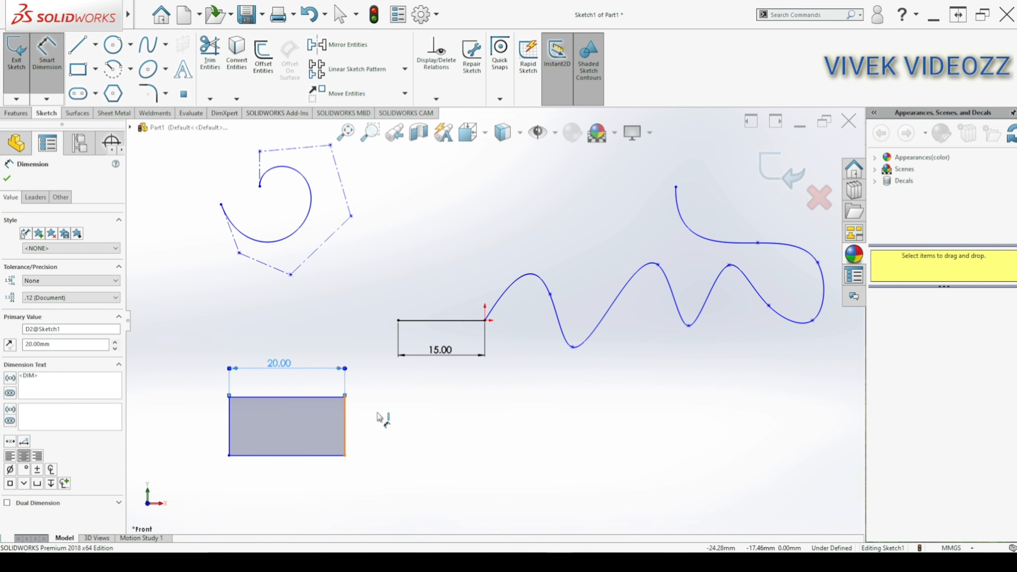
left_click(381, 417)
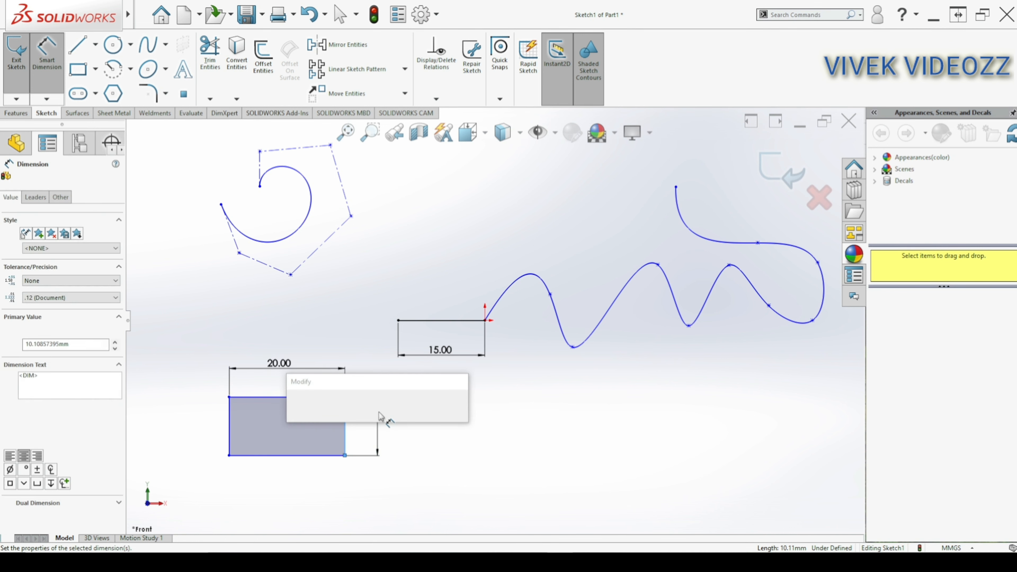
type("15")
key("Return")
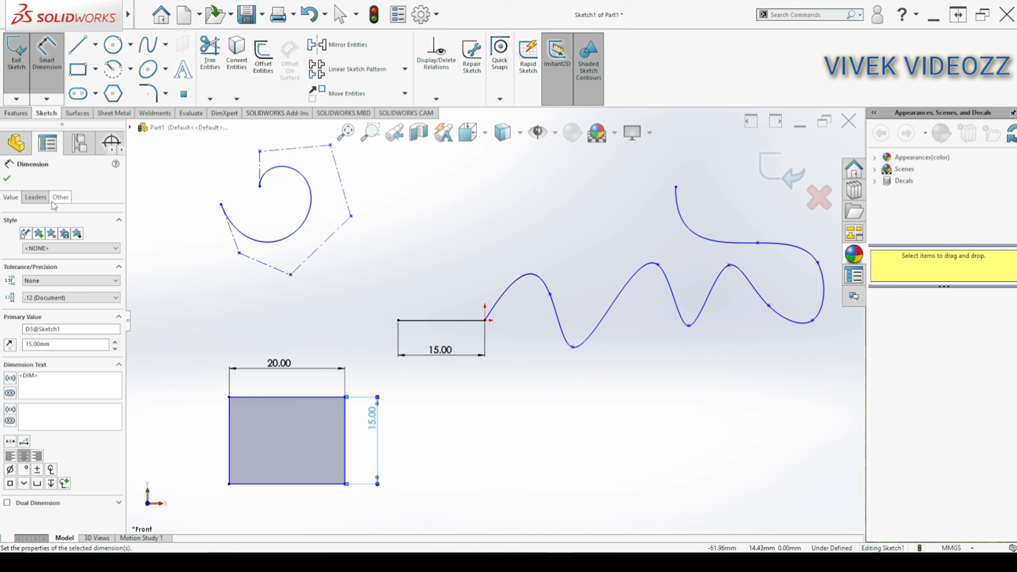
left_click(8, 179)
- Sketch two center rectangles, one about 15 mm high below the wavy spline and one about 17 by 31 mm centered on the origin
left_click(79, 69)
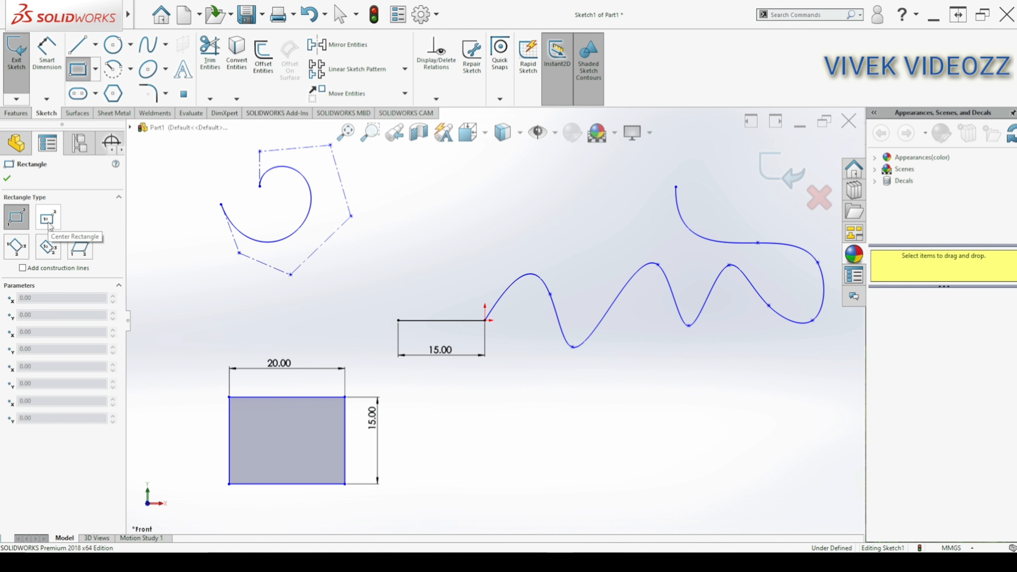
left_click(48, 219)
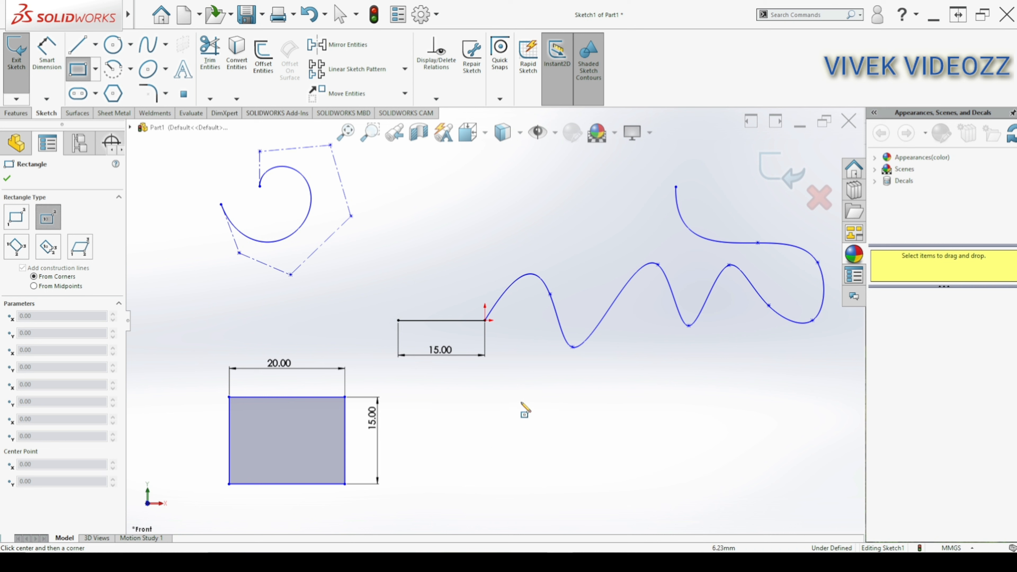
left_click(565, 449)
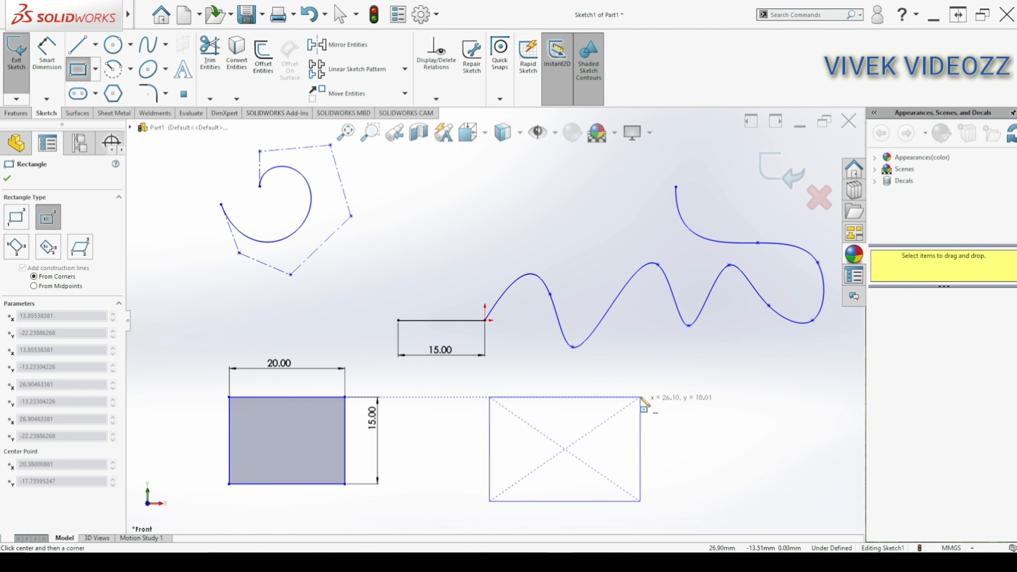
left_click(653, 407)
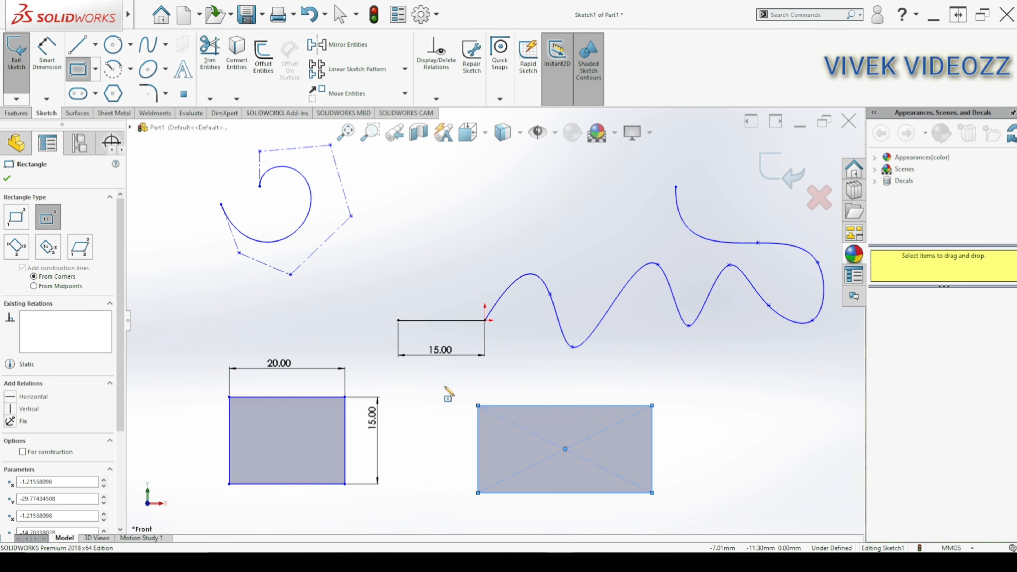
left_click(485, 321)
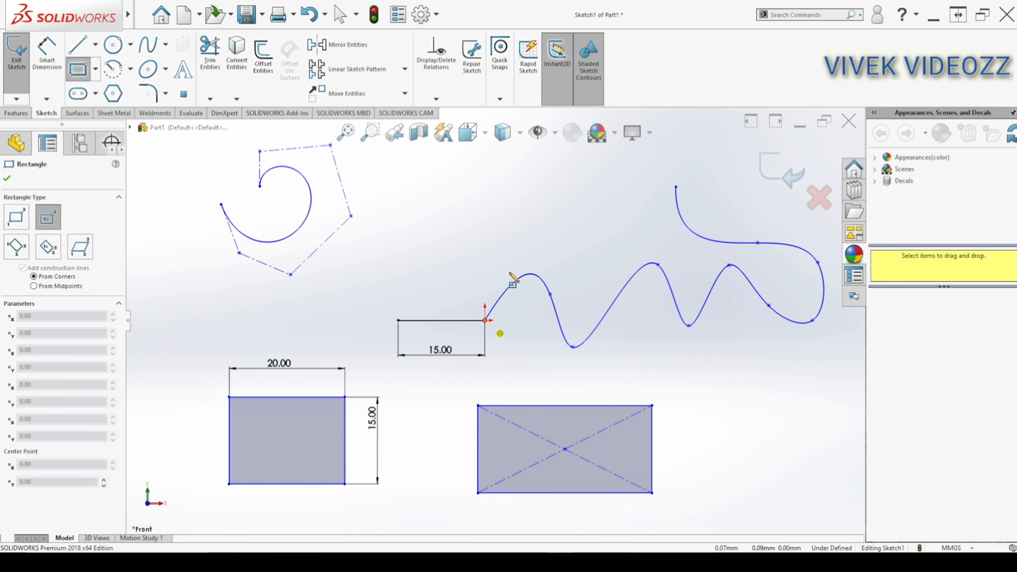
left_click(534, 232)
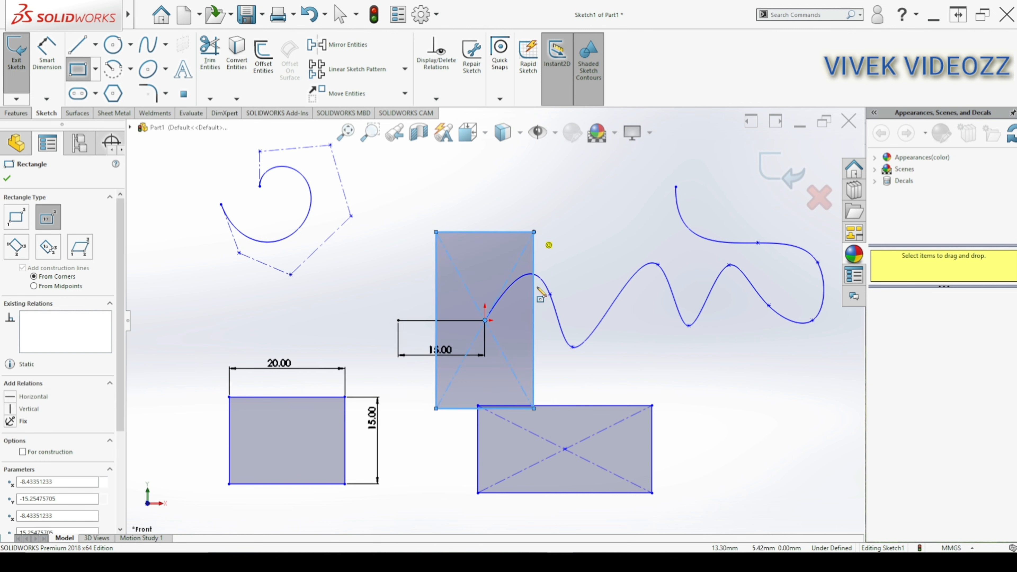
- Sketch a 3 point corner rectangle about 13 by 11 mm outward from the upper-right edge of the style spline's control polygon
left_click(24, 256)
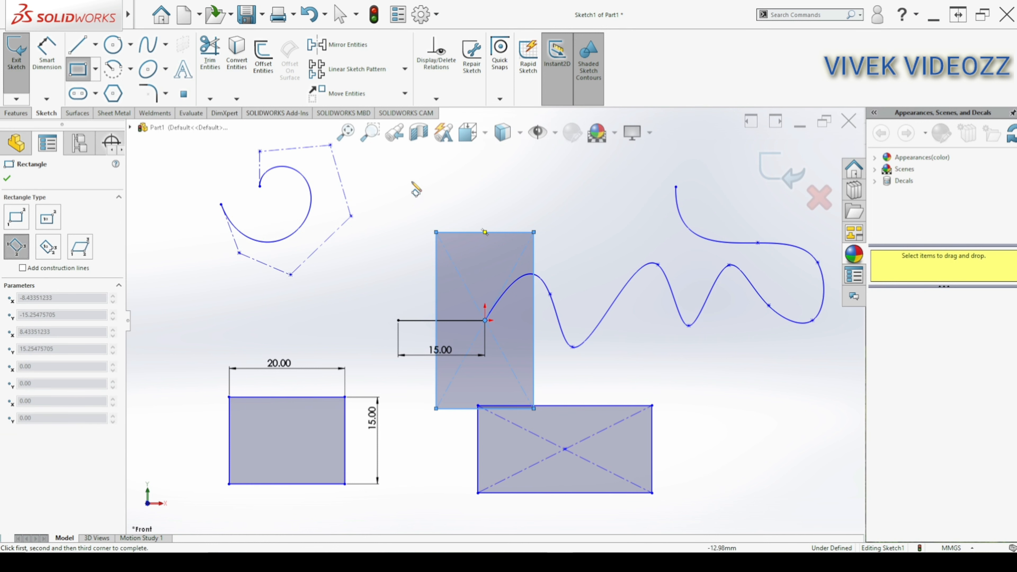
left_click(331, 145)
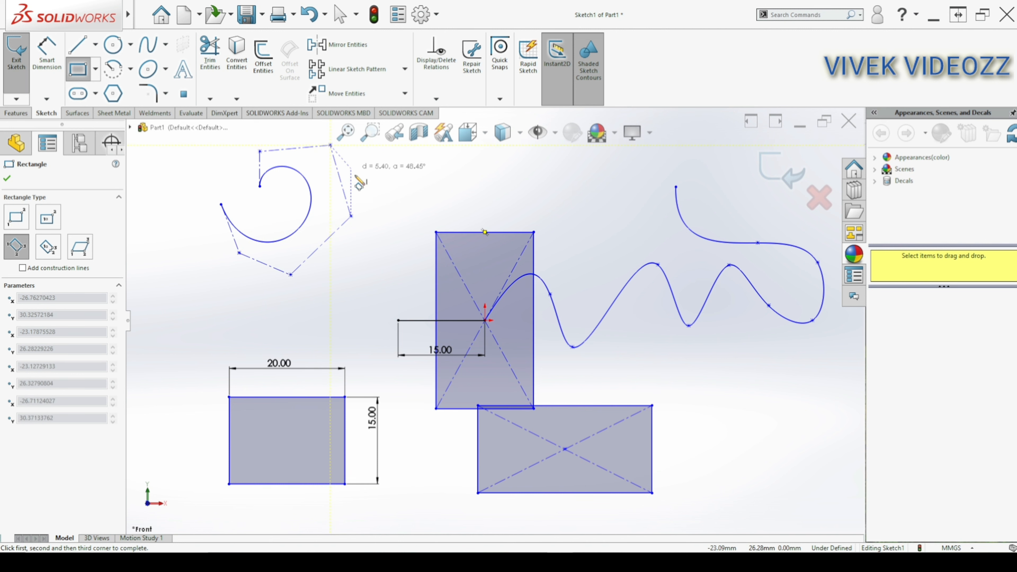
left_click(352, 217)
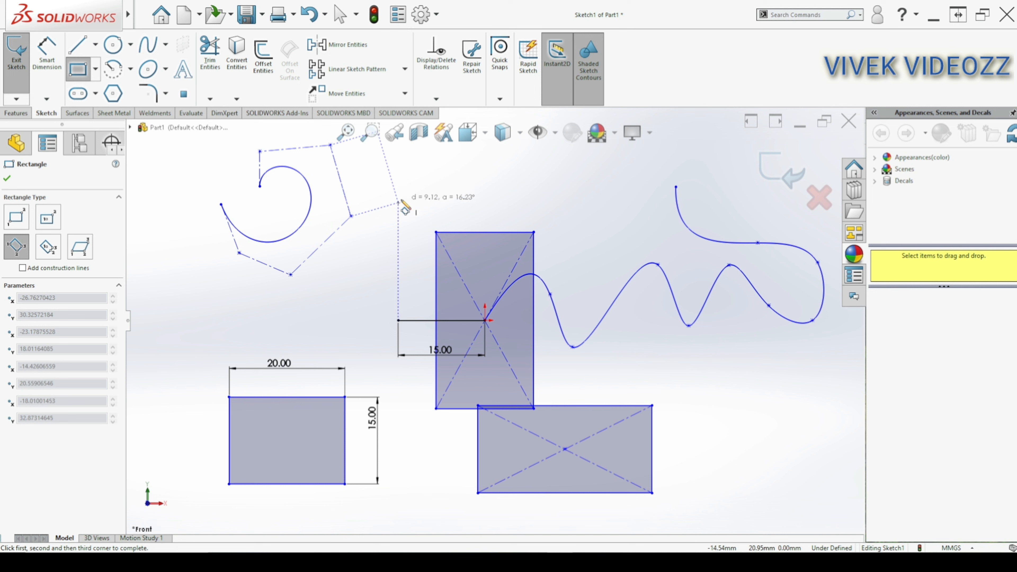
left_click(415, 198)
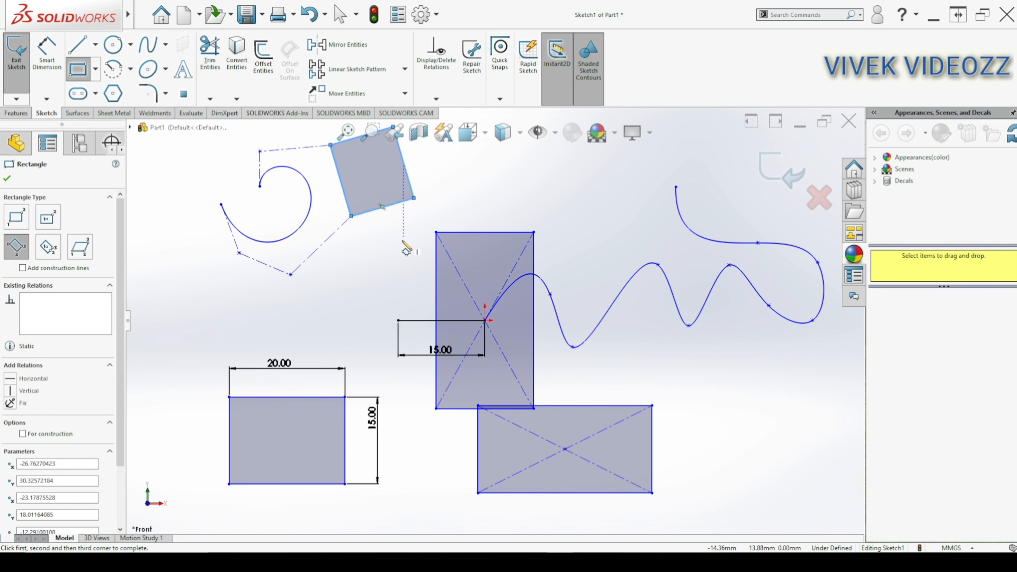
scroll(398, 239, "up", 1)
scroll(400, 225, "up", 2)
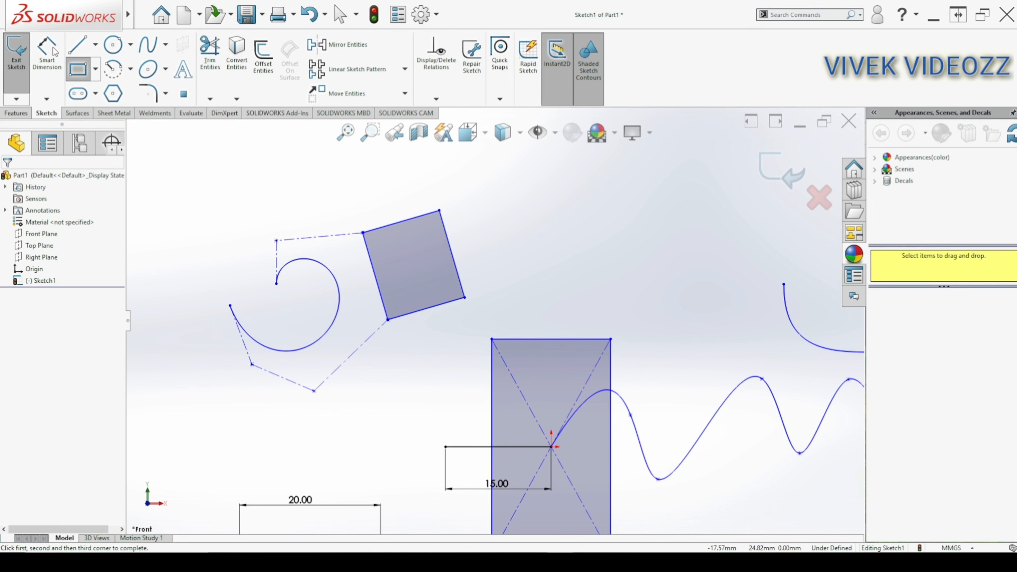
left_click(48, 53)
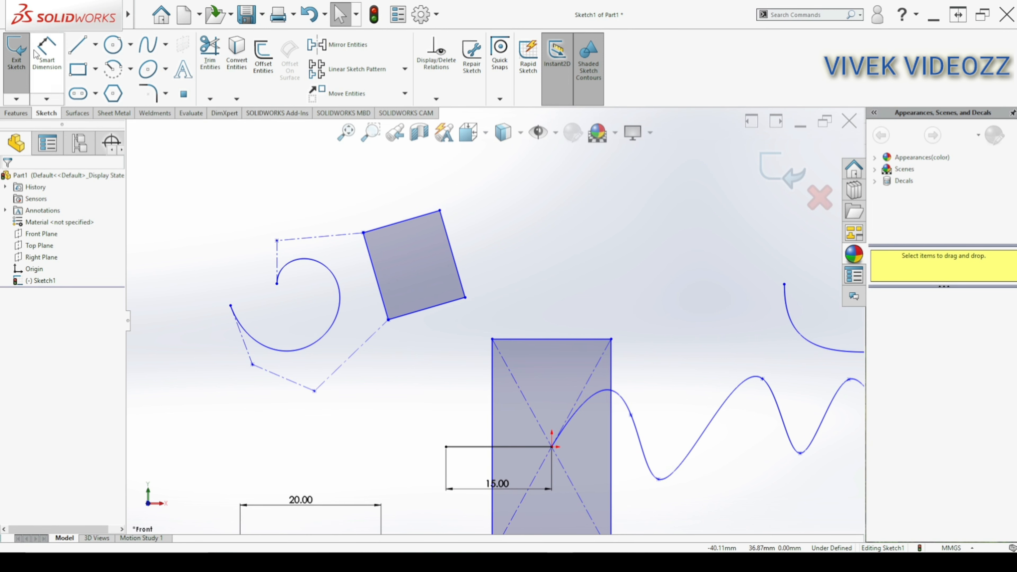
left_click(451, 322)
left_click(454, 327)
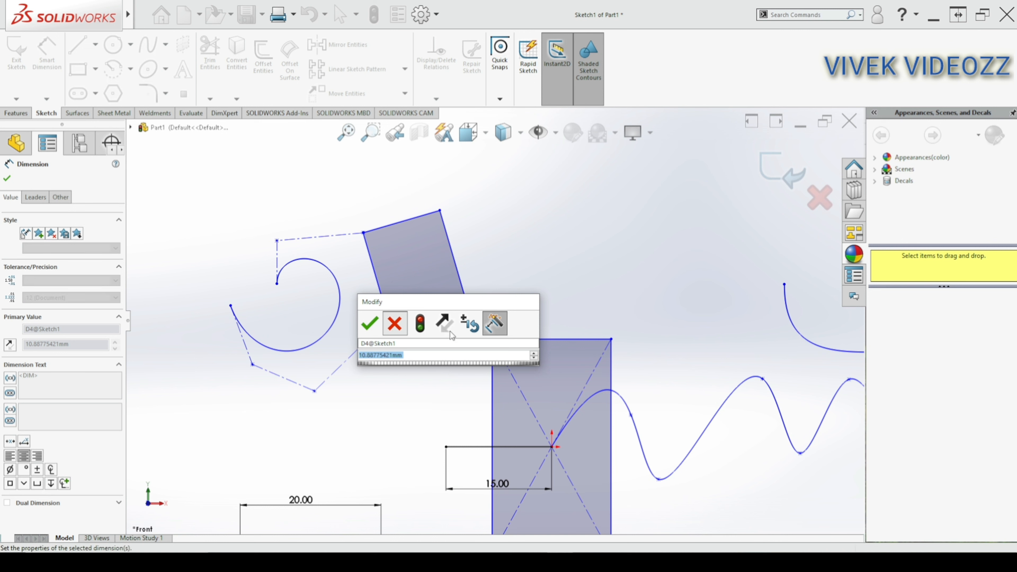
left_click(392, 325)
key("Delete")
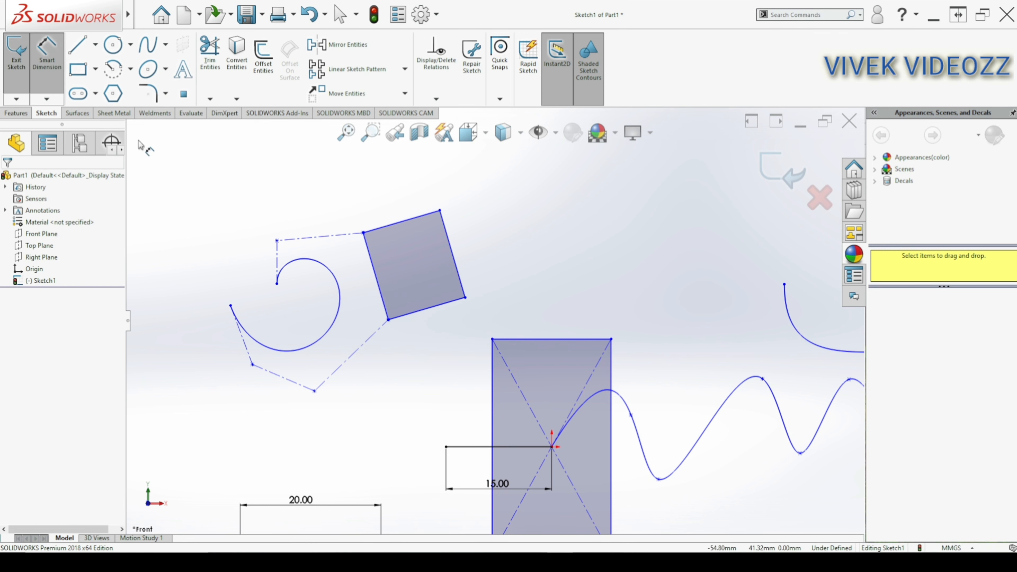
- Dimension the lower edge of the tilted 3 point corner rectangle to 20 mm
left_click(439, 308)
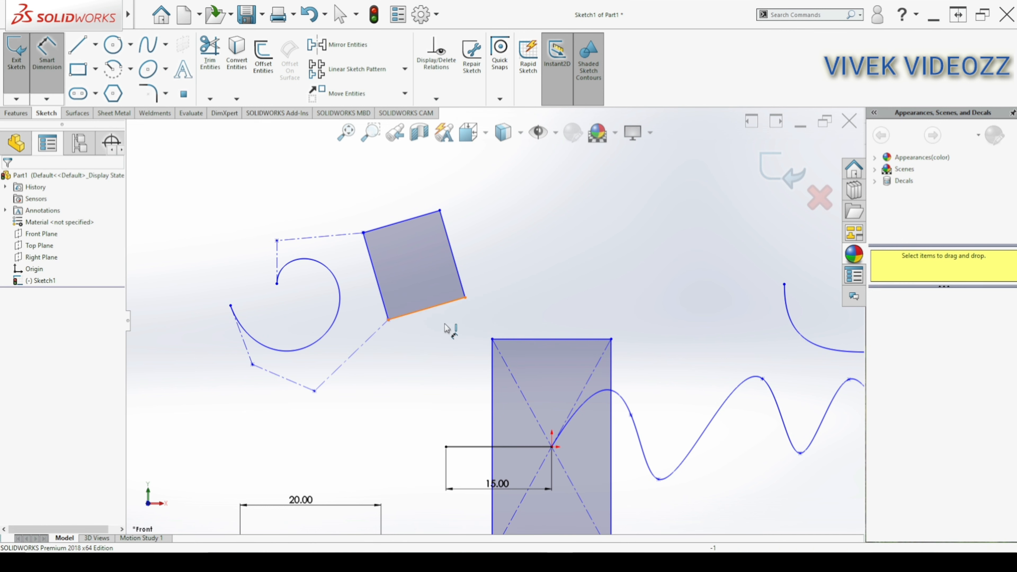
left_click(471, 339)
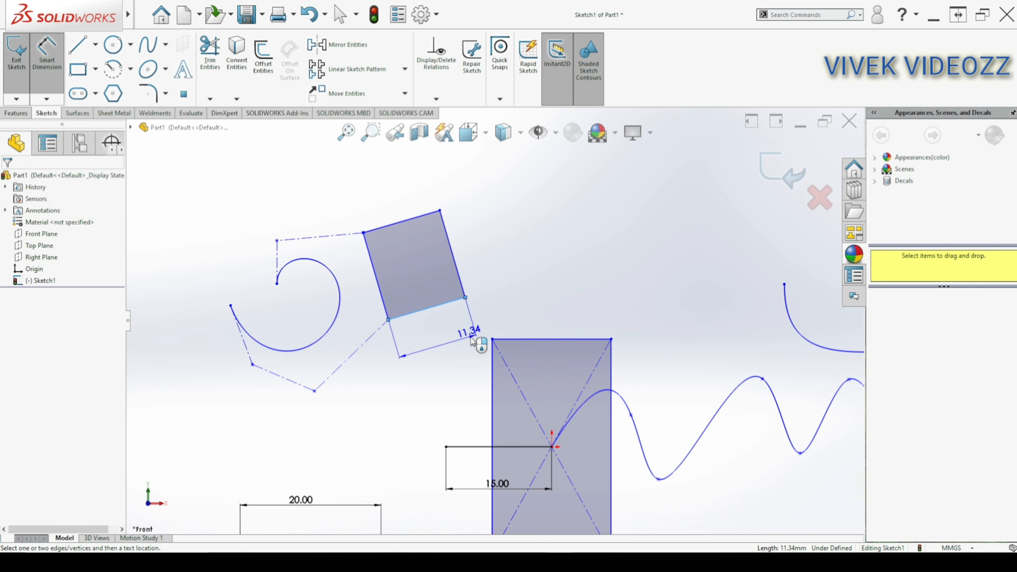
type("20")
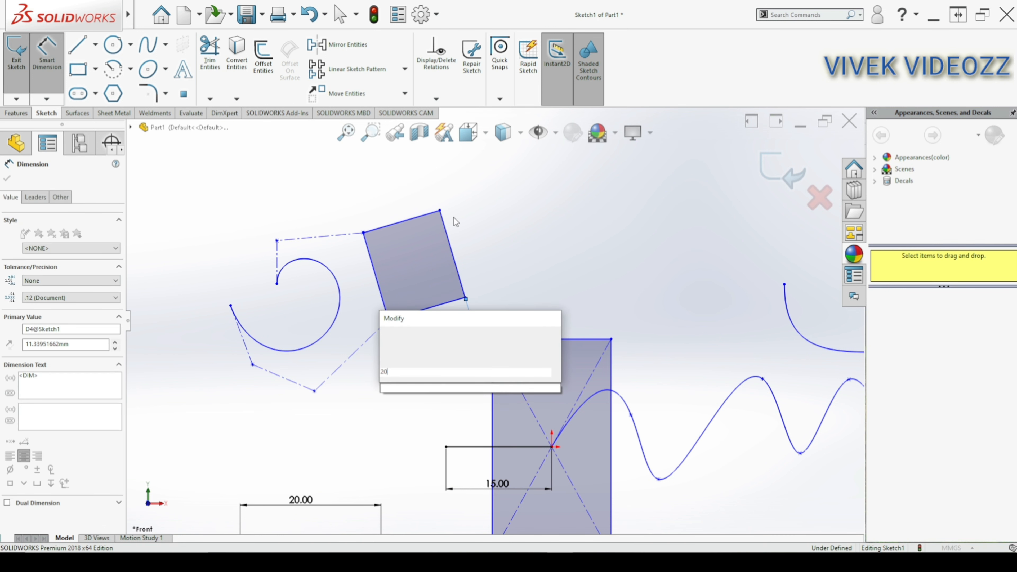
key("Return")
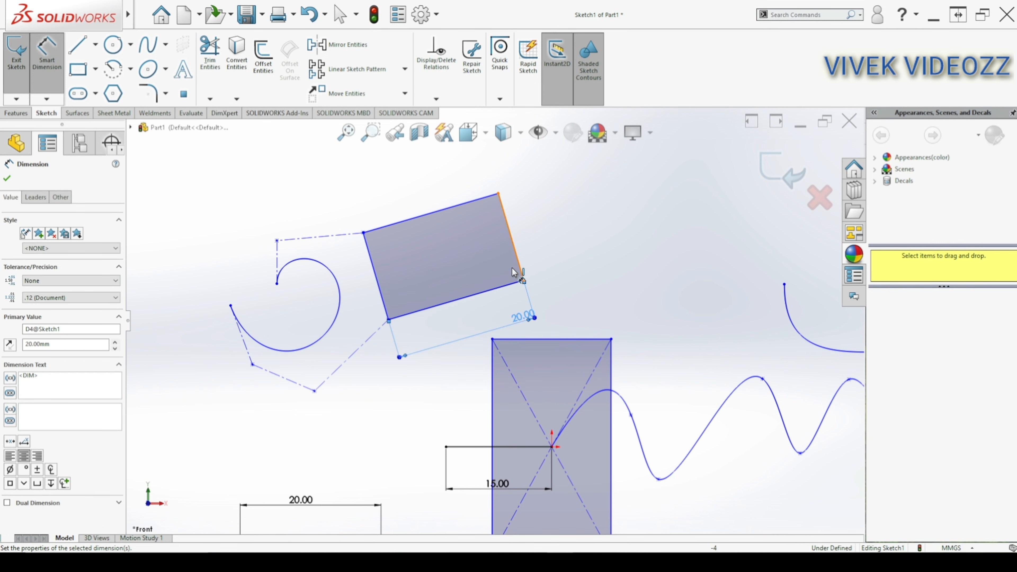
- Sketch a tilted 3 point center rectangle about 71 by 34 mm to the right of the wavy spline, built from corners
left_click(79, 70)
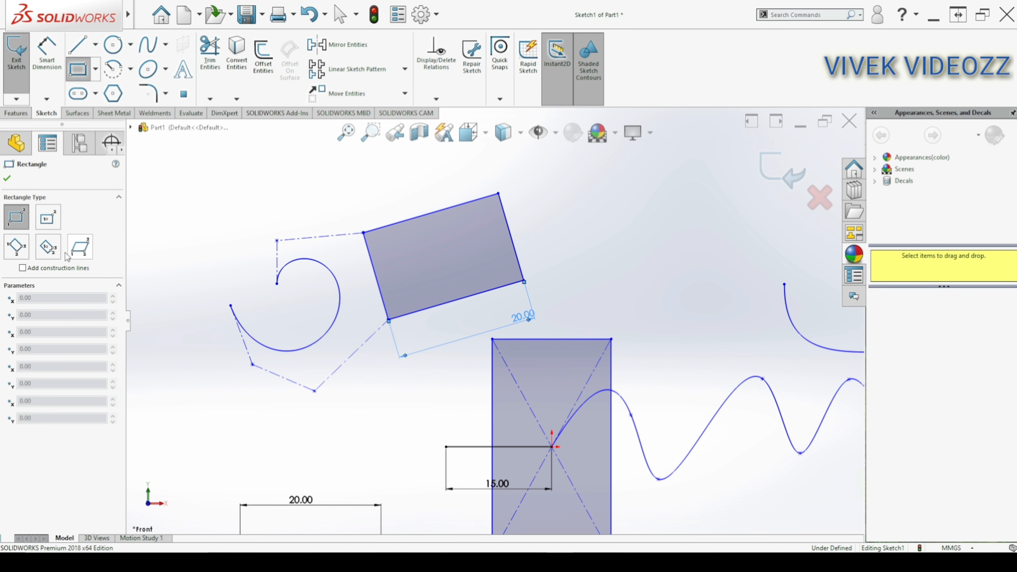
left_click(50, 253)
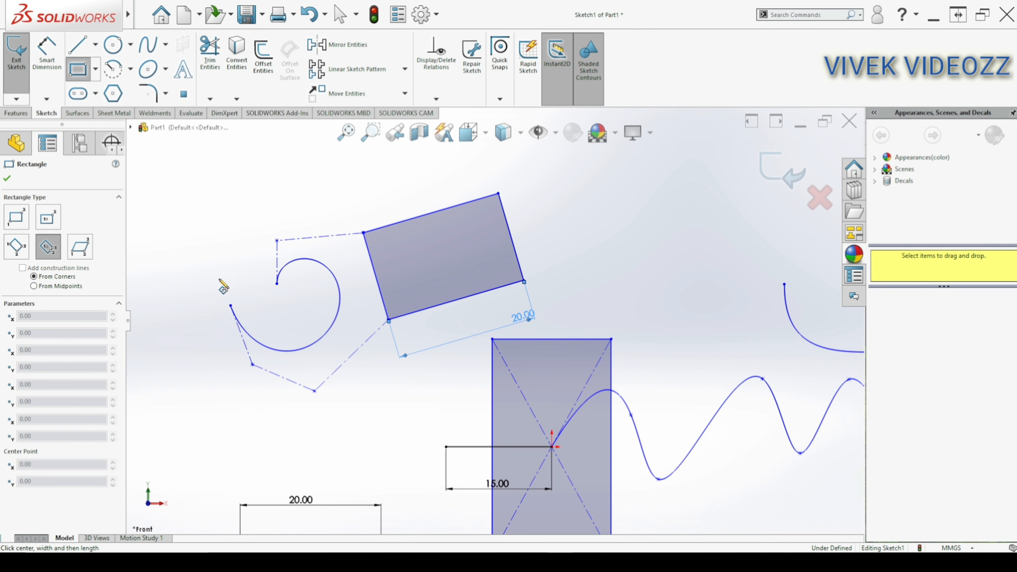
scroll(609, 390, "up", 4)
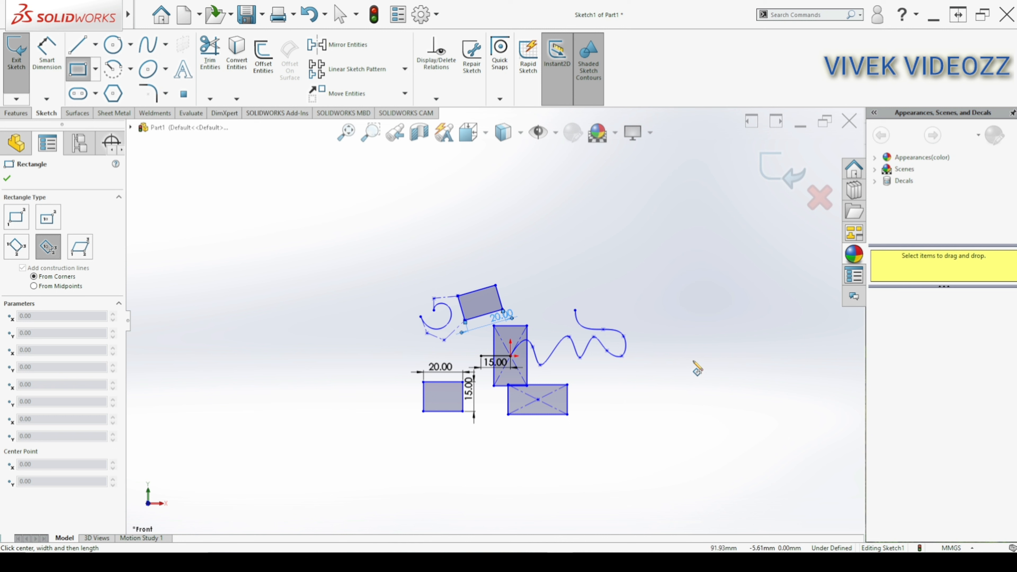
left_click(696, 337)
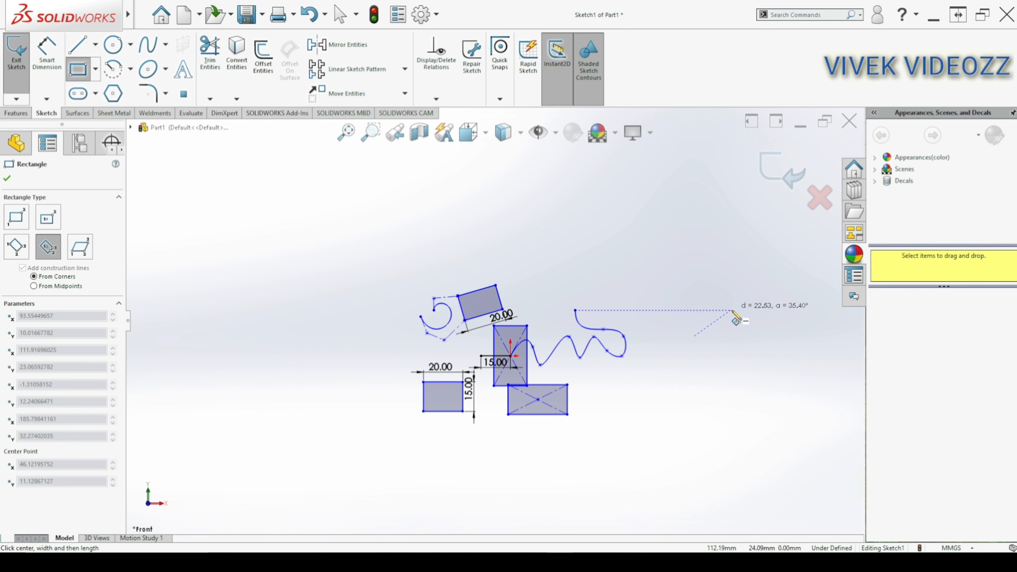
left_click(763, 321)
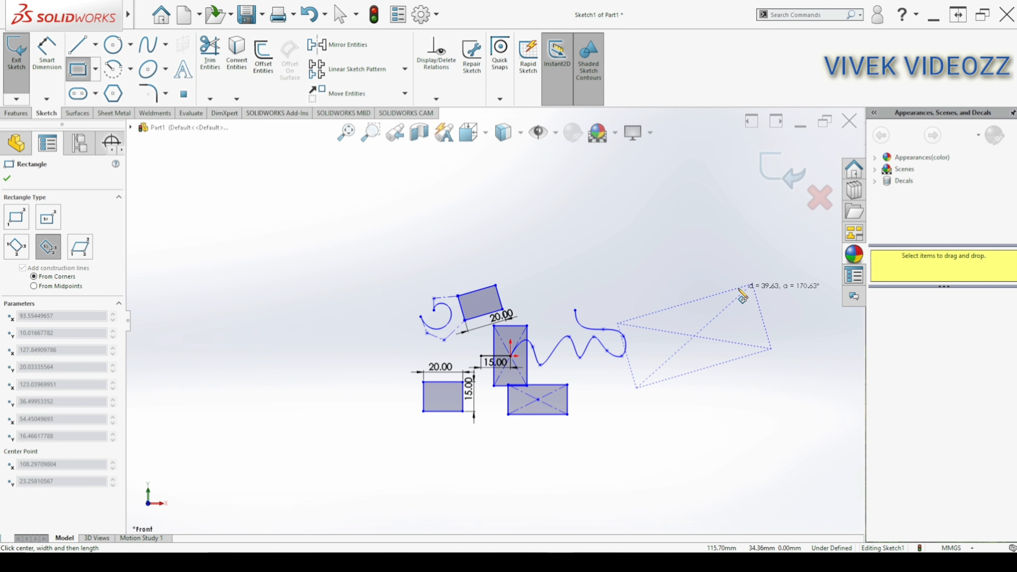
left_click(740, 289)
scroll(774, 323, "up", 3)
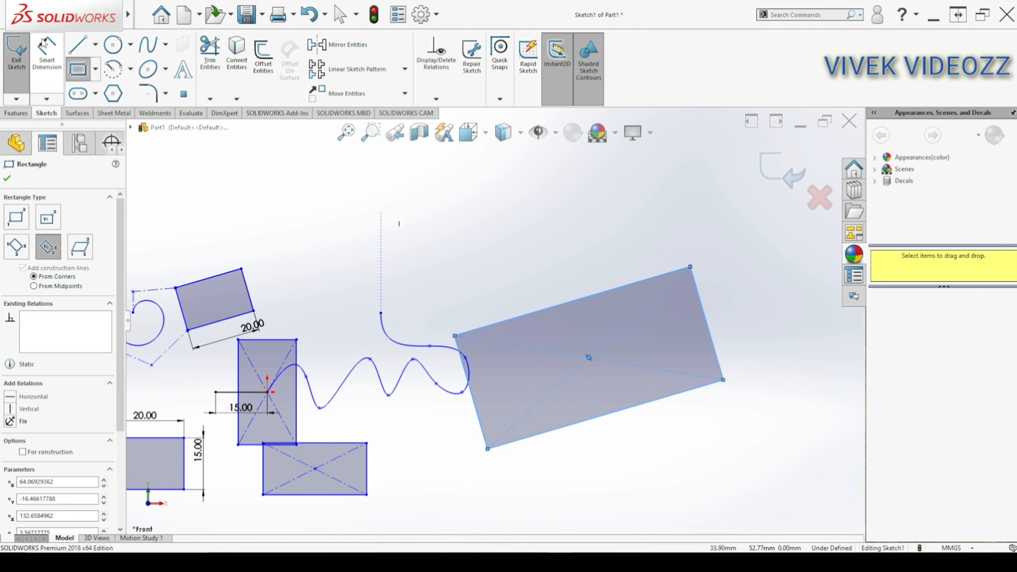
- Dimension the distance from the center of the large tilted rectangle to its right edge as 35 mm
left_click(47, 64)
left_click(589, 357)
left_click(708, 326)
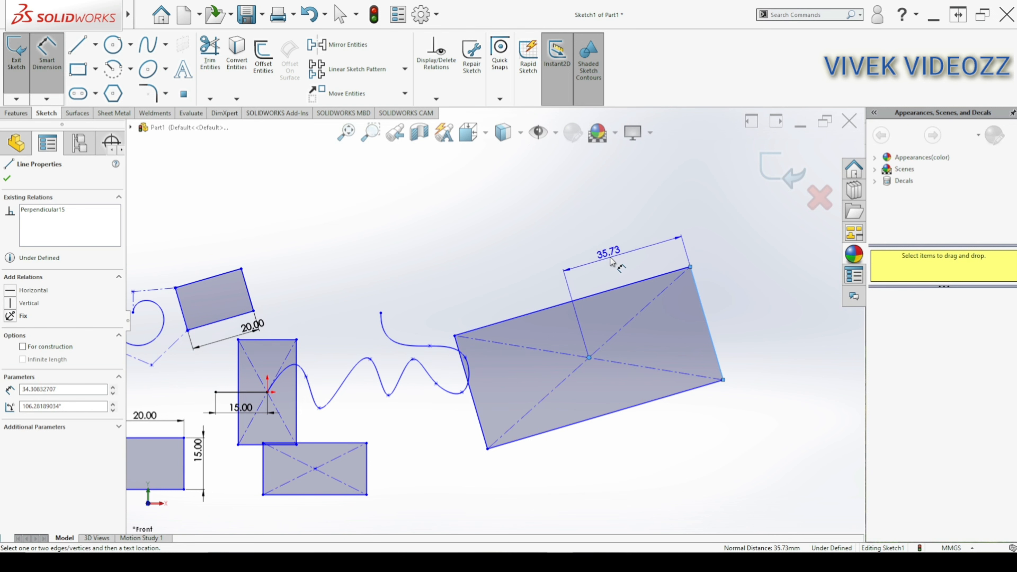
left_click(602, 269)
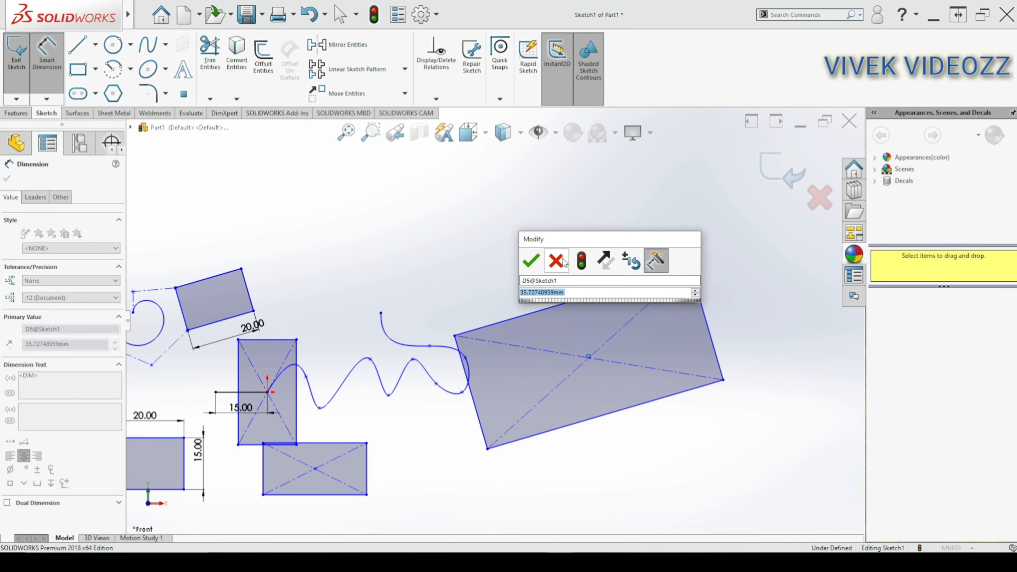
key("Return")
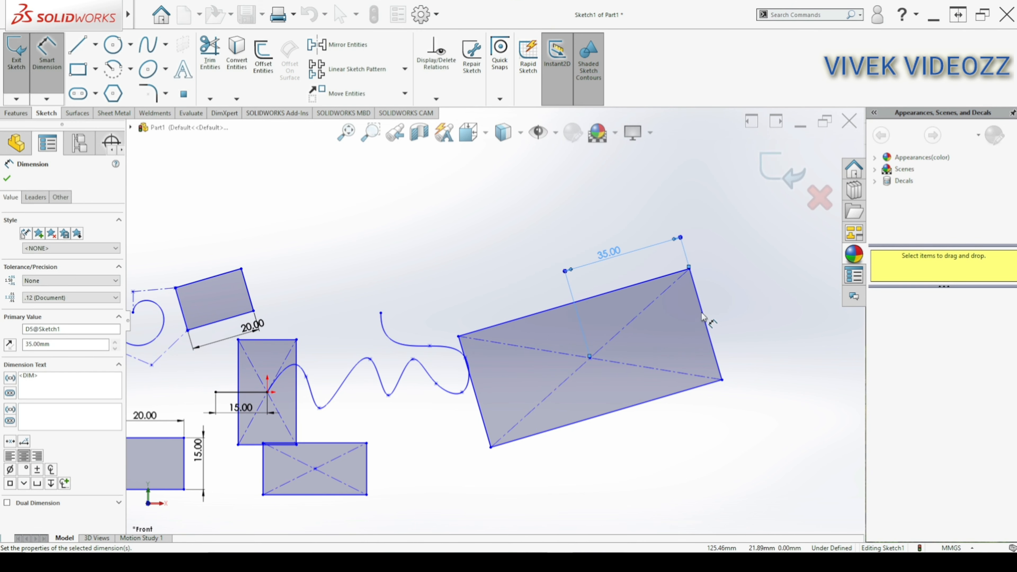
- Try a vertical dimension on the right edge of the large tilted rectangle and delete it
left_click(703, 316)
left_click(743, 295)
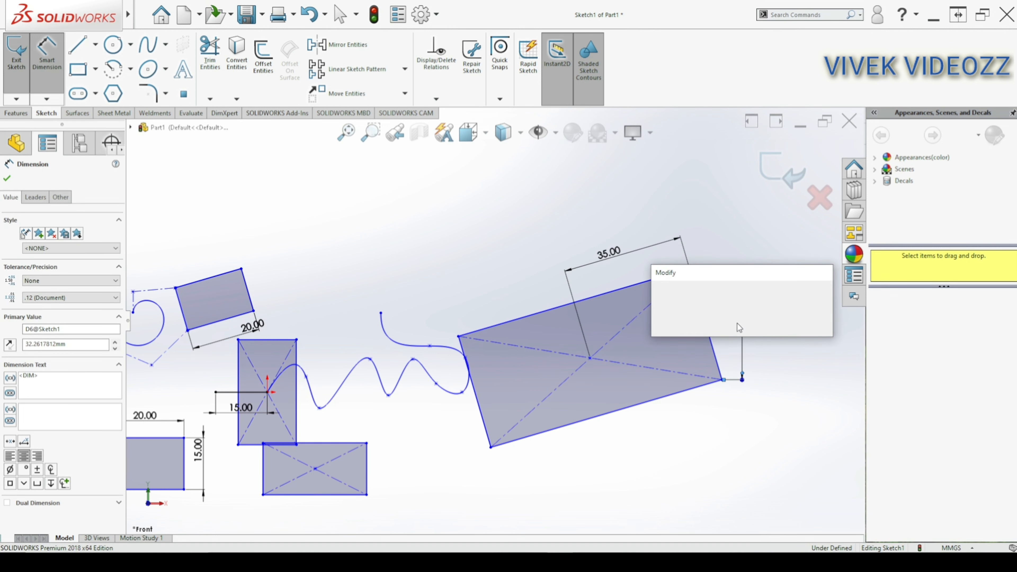
key("Return")
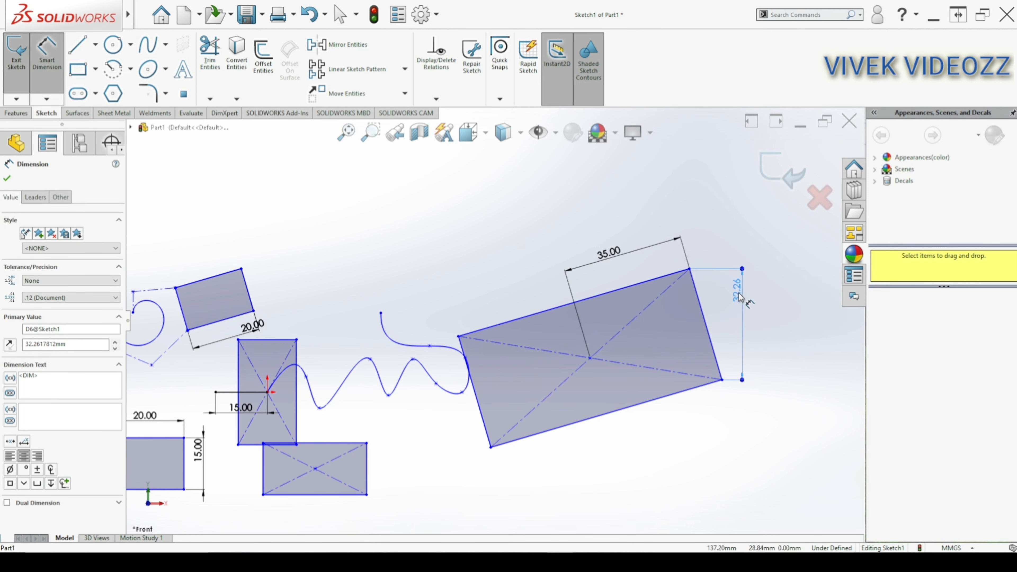
key("Delete")
- Sketch a parallelogram with a horizontal base about 30 mm long and slanted sides about 13 mm long above the wavy spline
left_click(78, 69)
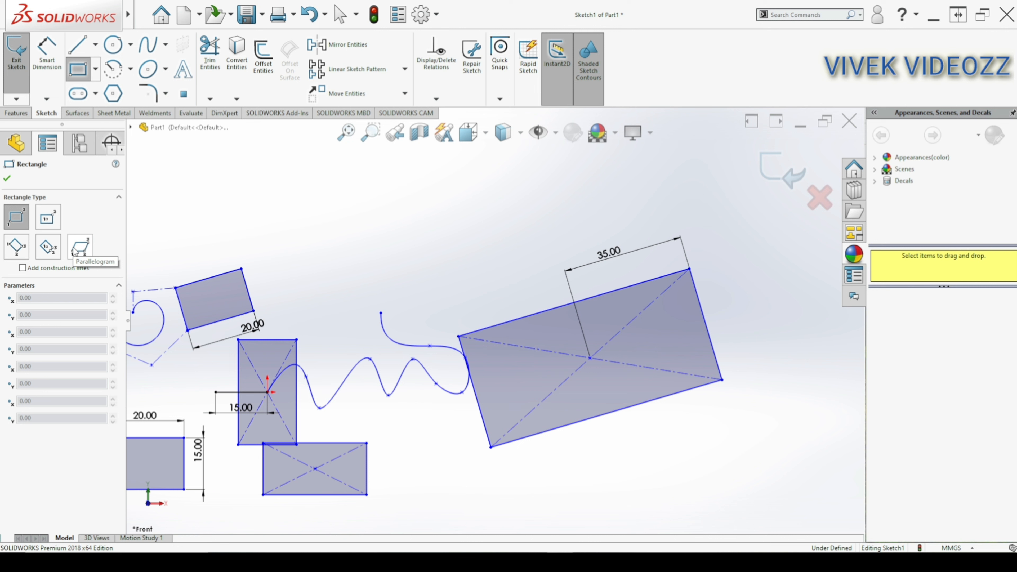
left_click(76, 248)
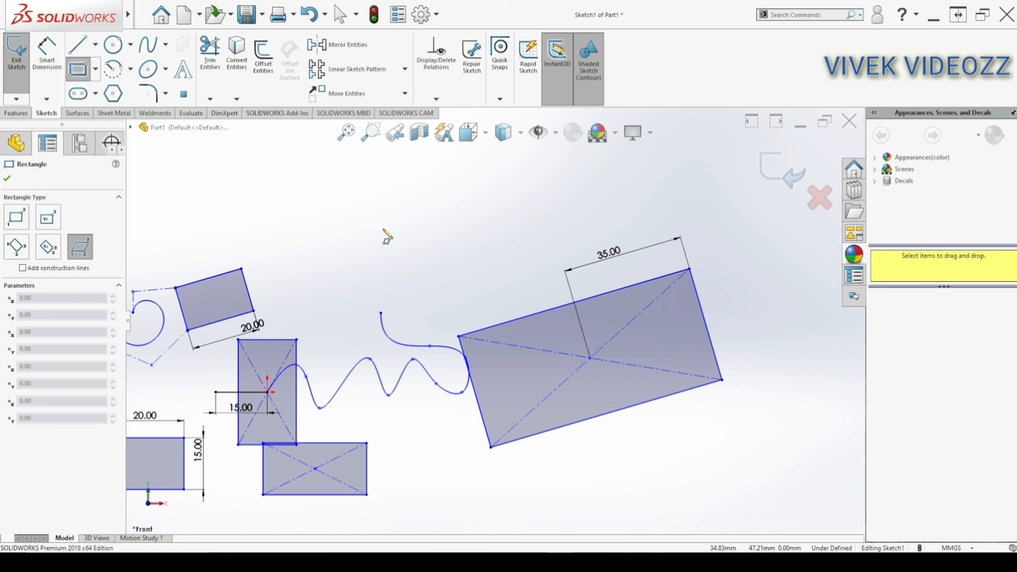
left_click(339, 239)
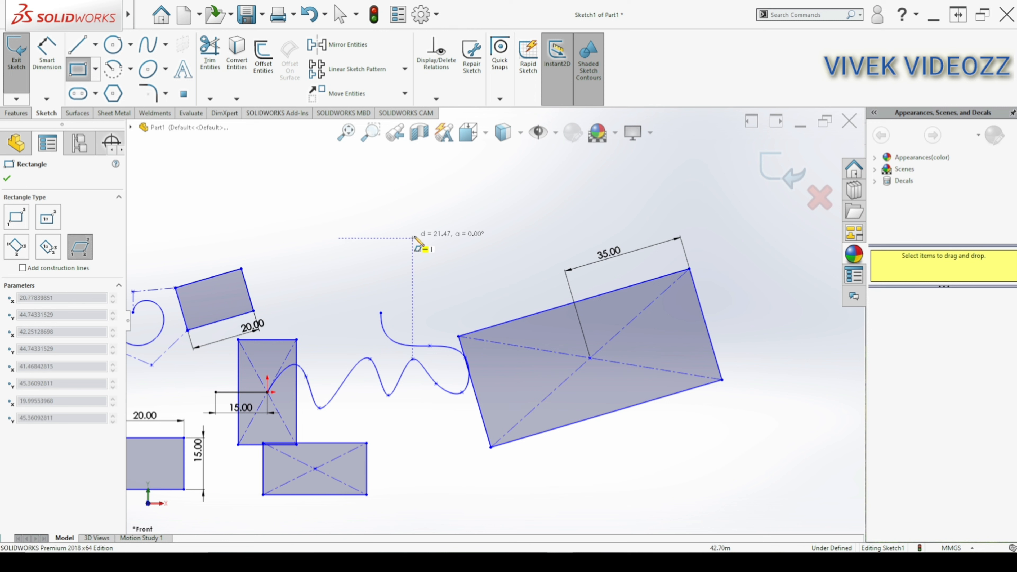
left_click(442, 239)
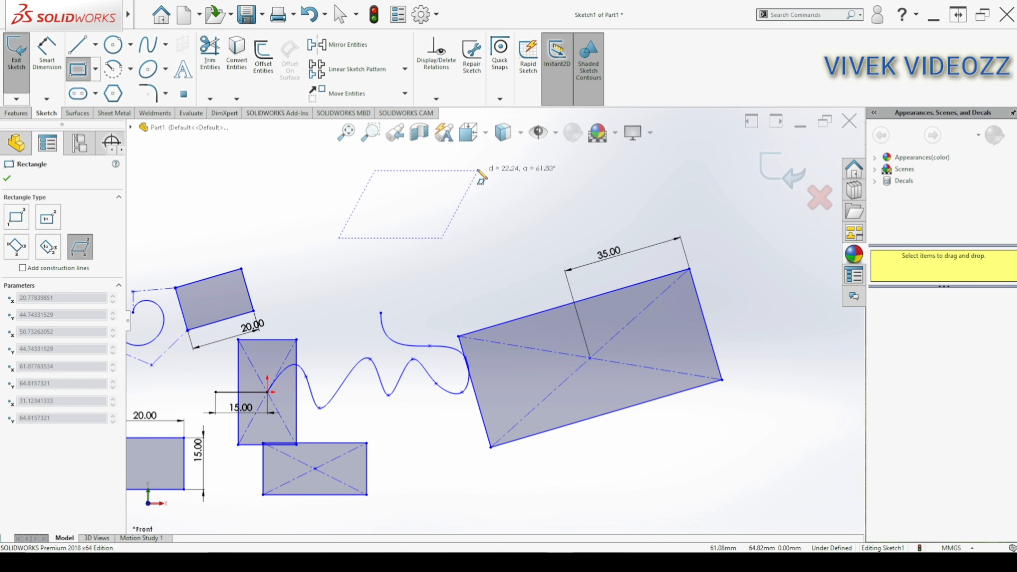
left_click(454, 194)
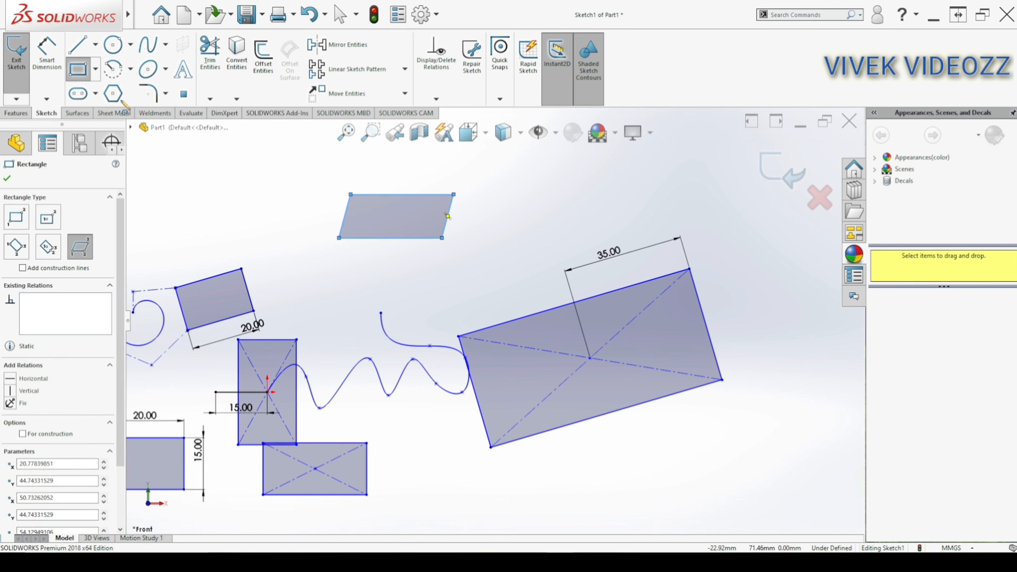
- Dimension the angle between the parallelogram's left and lower edges as 75 degrees
left_click(37, 56)
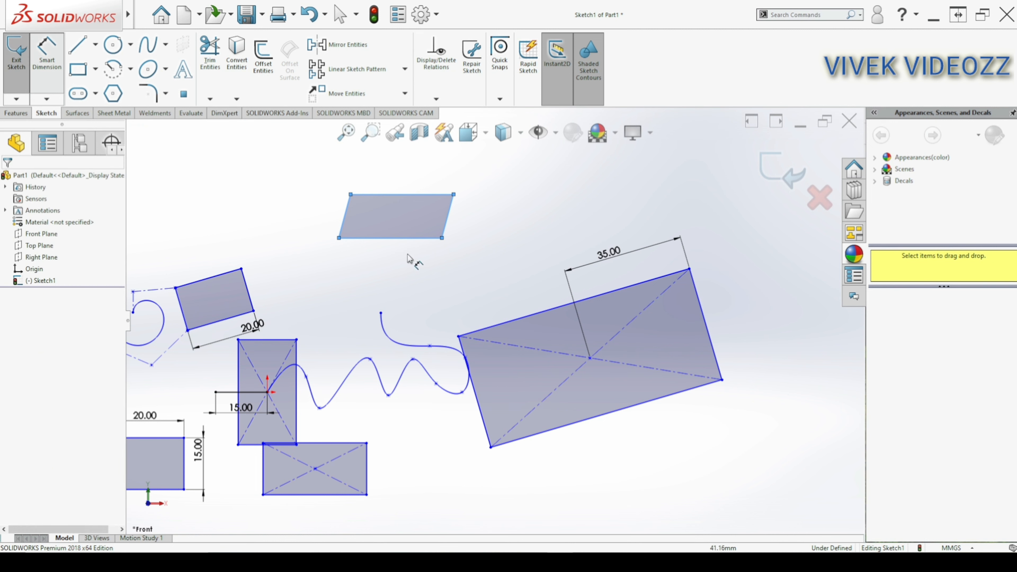
left_click(342, 229)
left_click(352, 222)
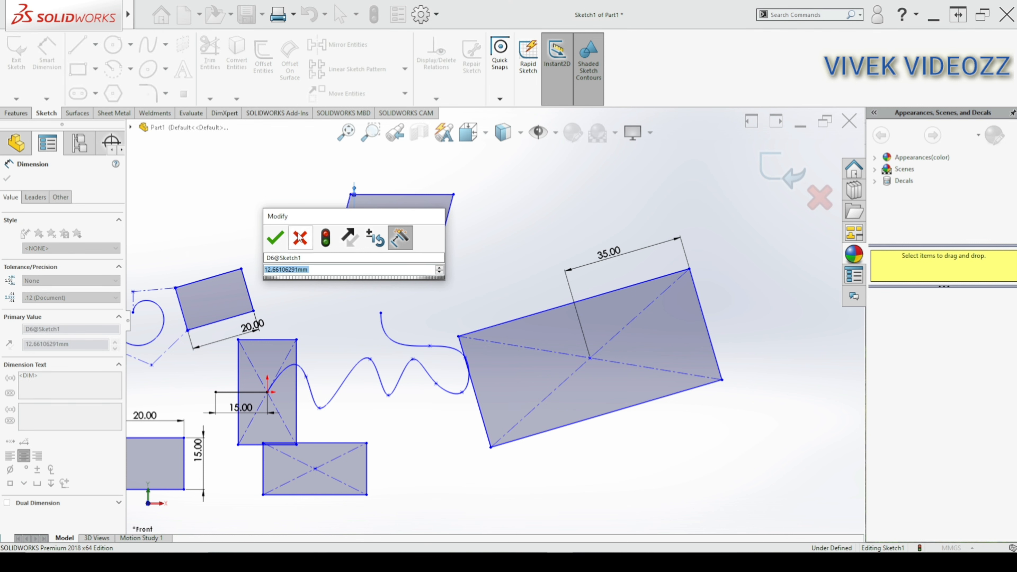
key("Escape")
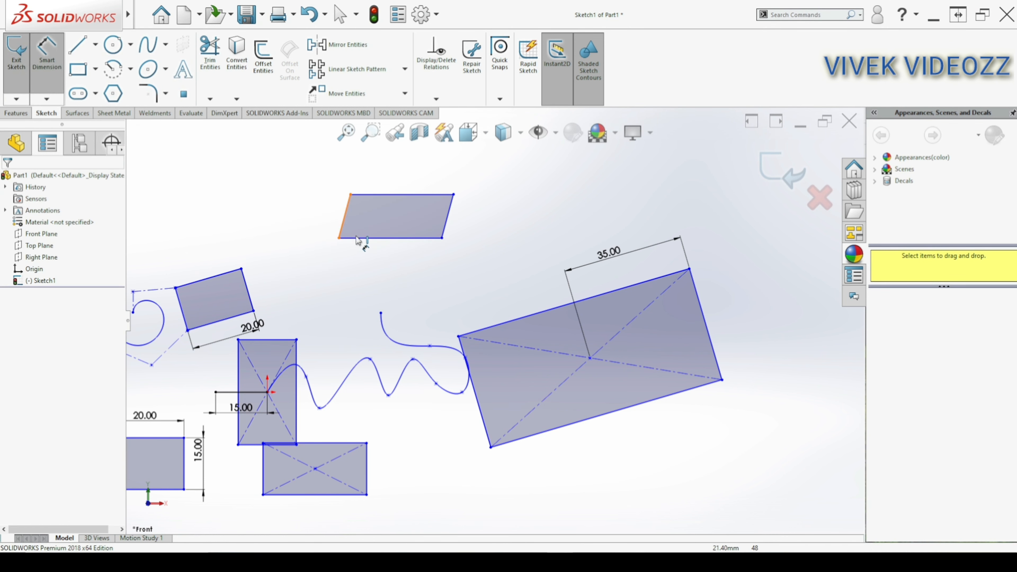
left_click(344, 228)
left_click(367, 237)
left_click(369, 231)
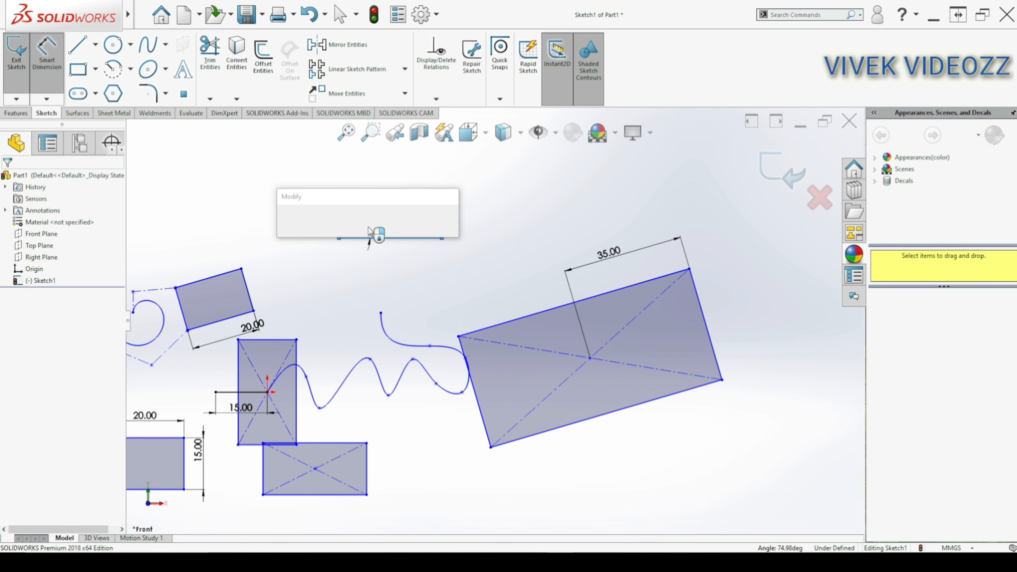
type("75")
key("Return")
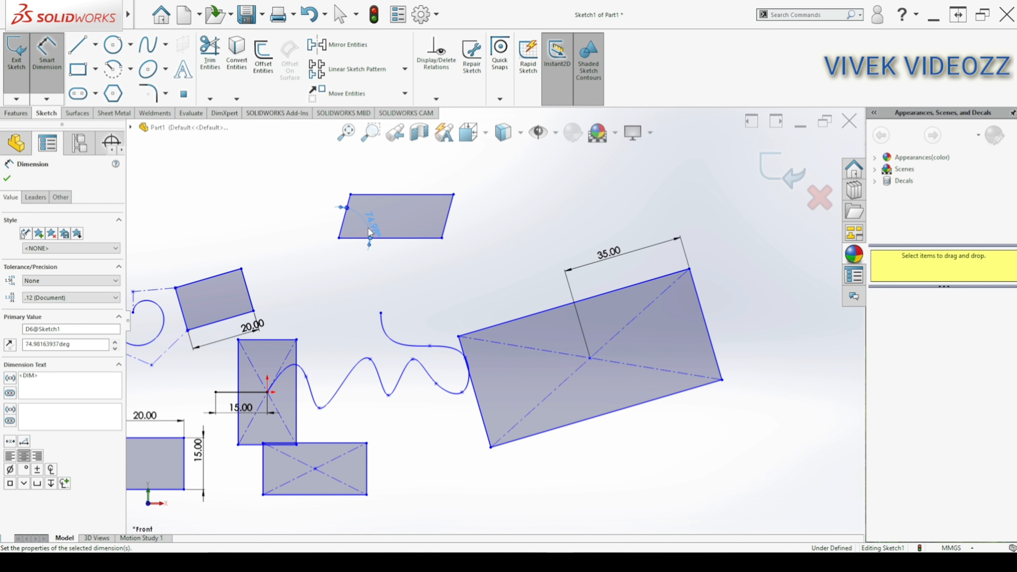
- Dimension the parallelogram's upper edge to 20 mm
left_click(392, 196)
left_click(395, 180)
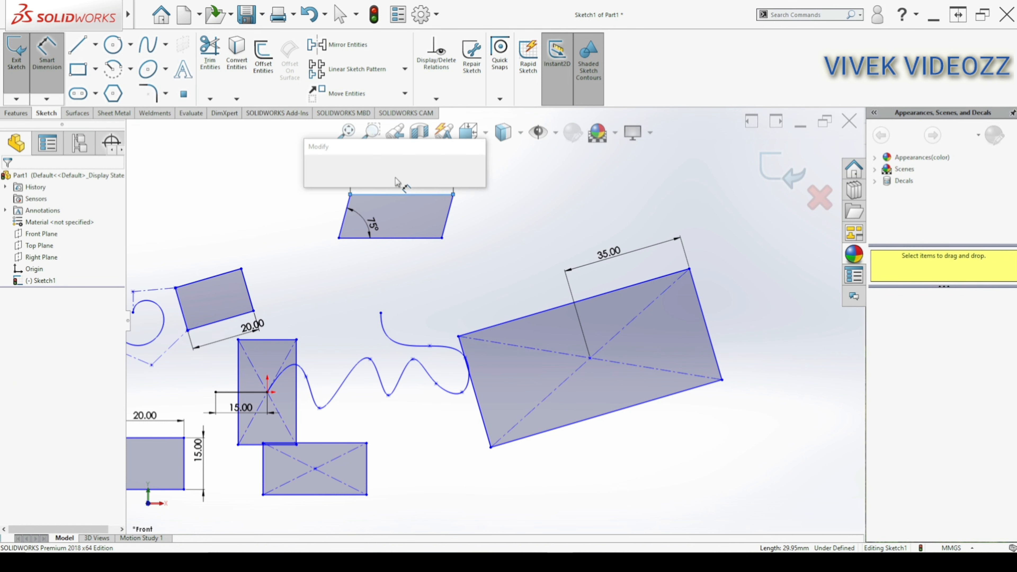
key("Return")
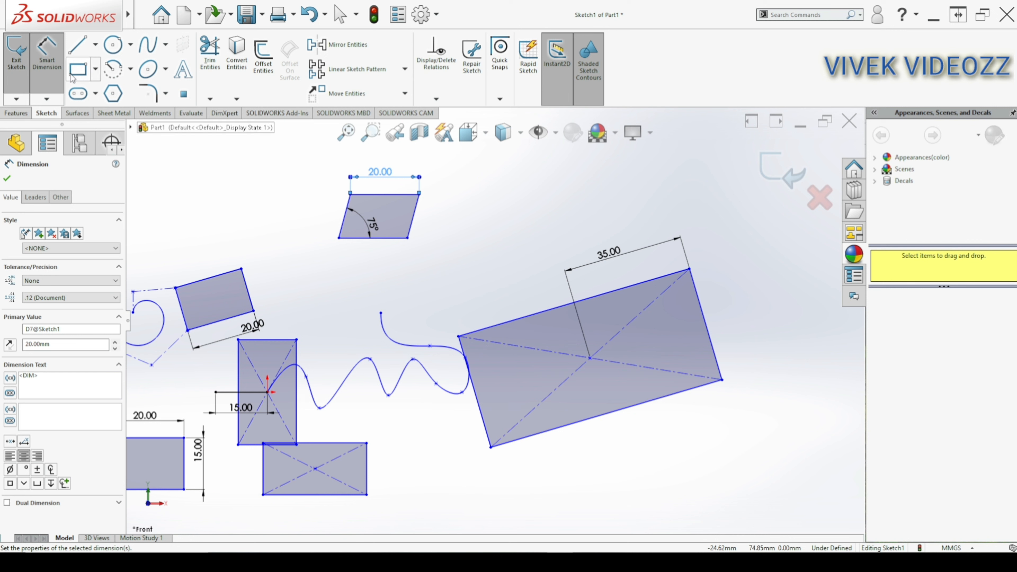
- Sketch a 180-degree centerpoint arc with a radius of about 8.5 mm centered on the free upper end of the wavy spline
left_click(95, 69)
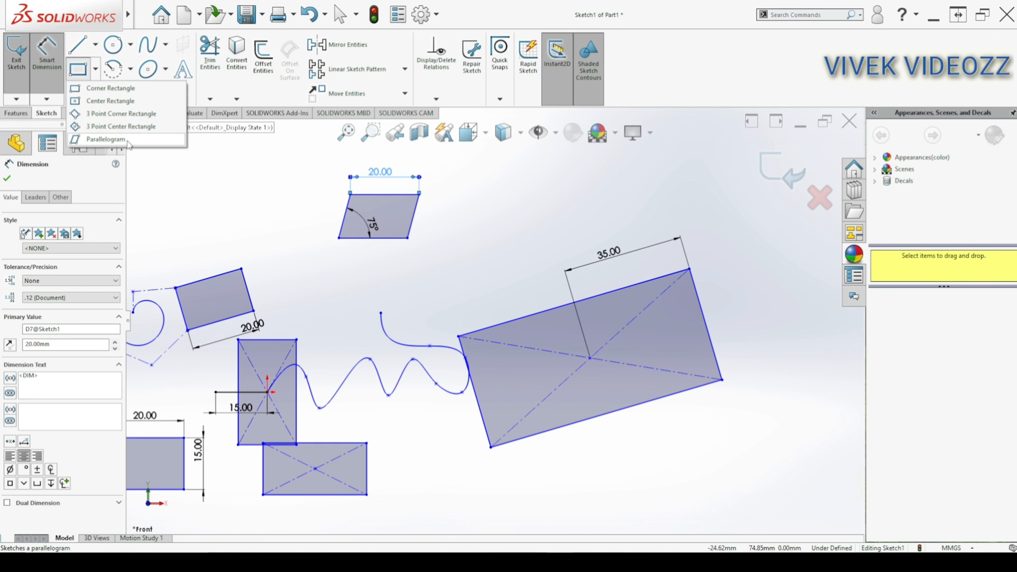
left_click(130, 70)
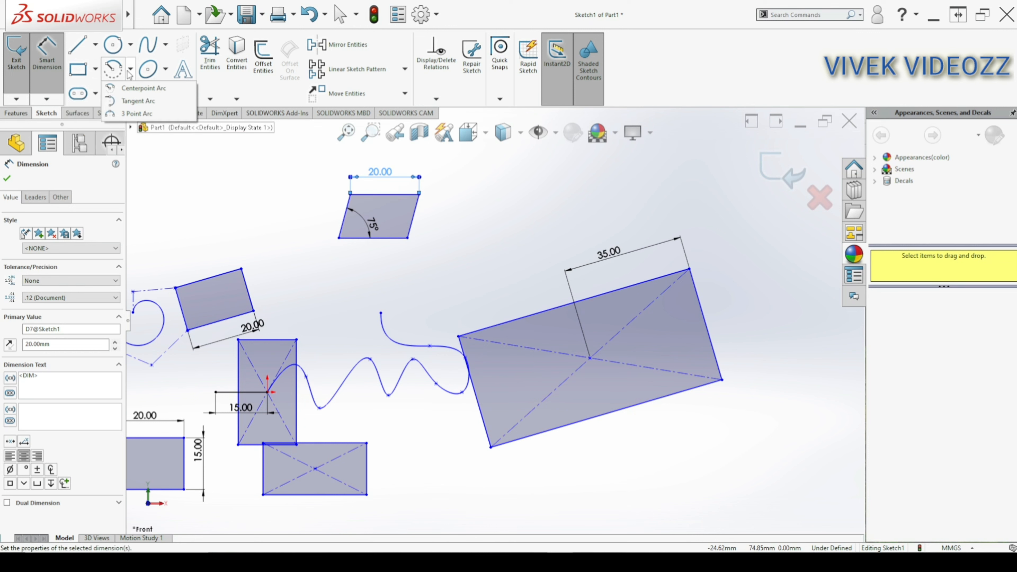
left_click(143, 88)
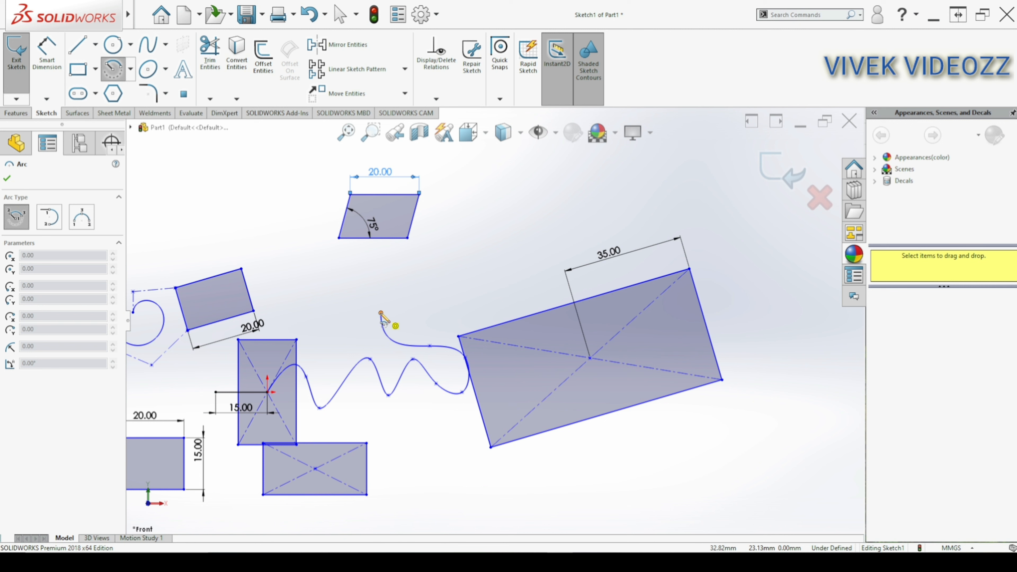
left_click(381, 313)
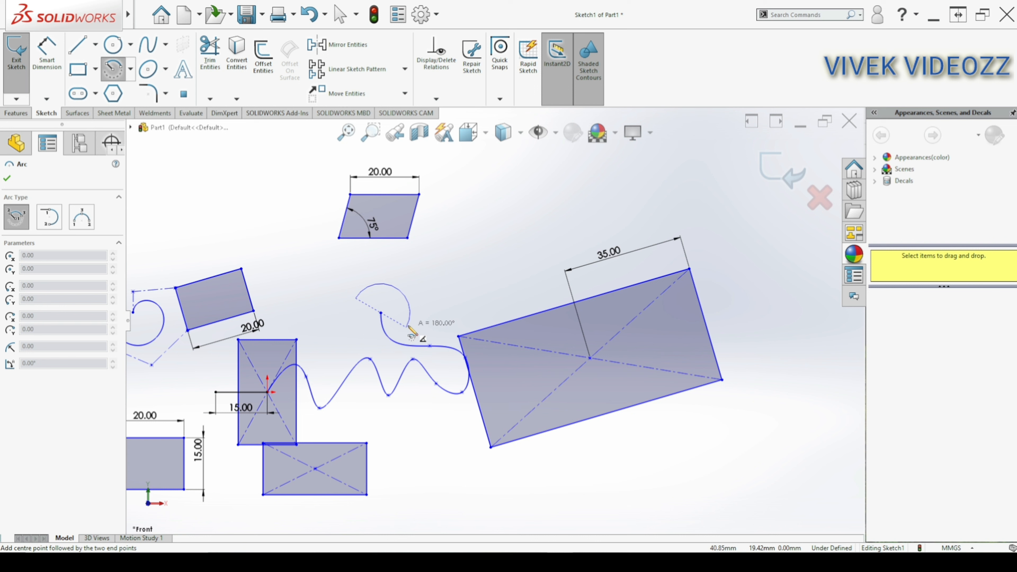
left_click(407, 328)
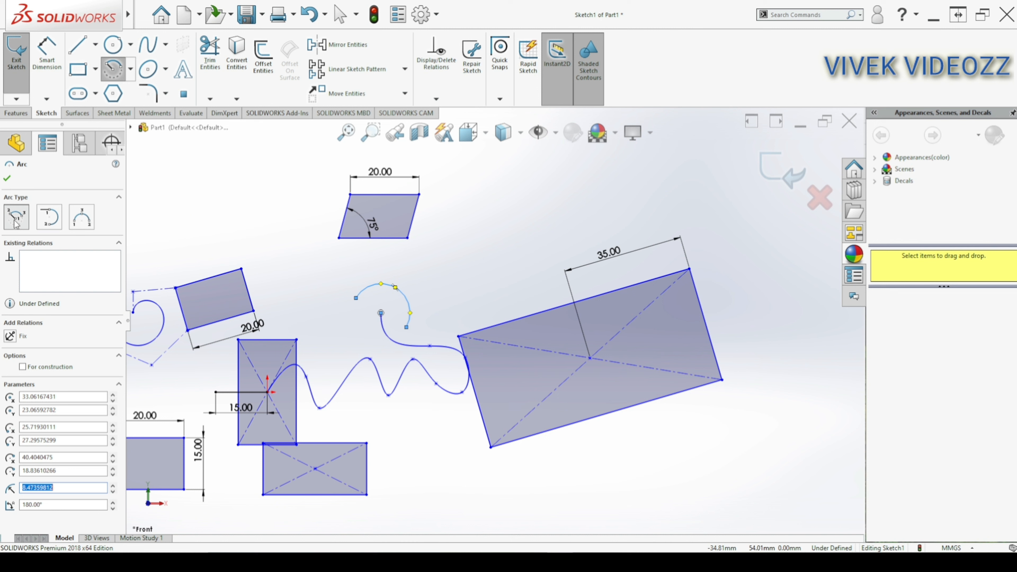
- Sketch a tangent arc from the parallelogram's lower-right corner to its upper-right corner, bulging outward
left_click(55, 224)
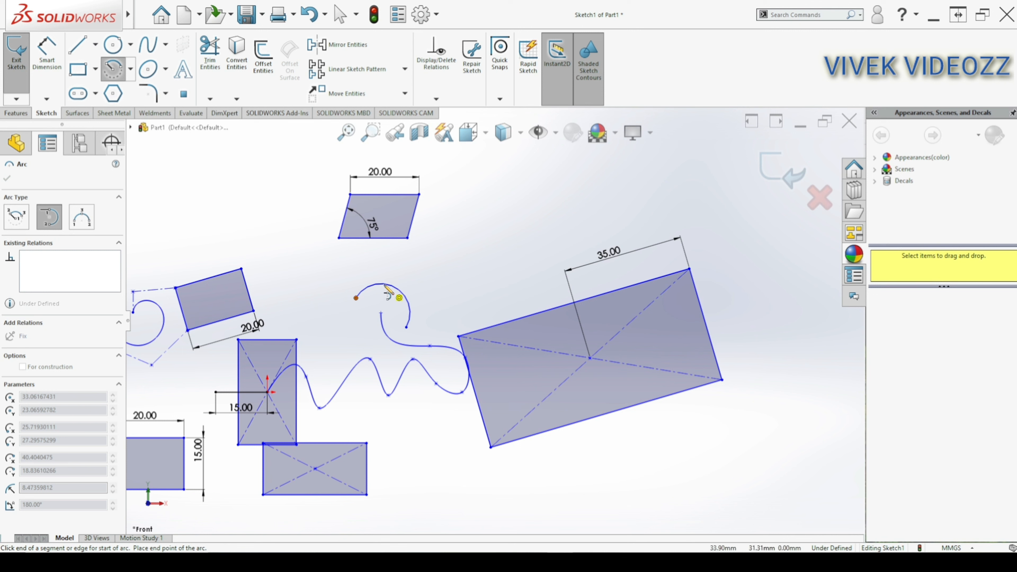
left_click(407, 284)
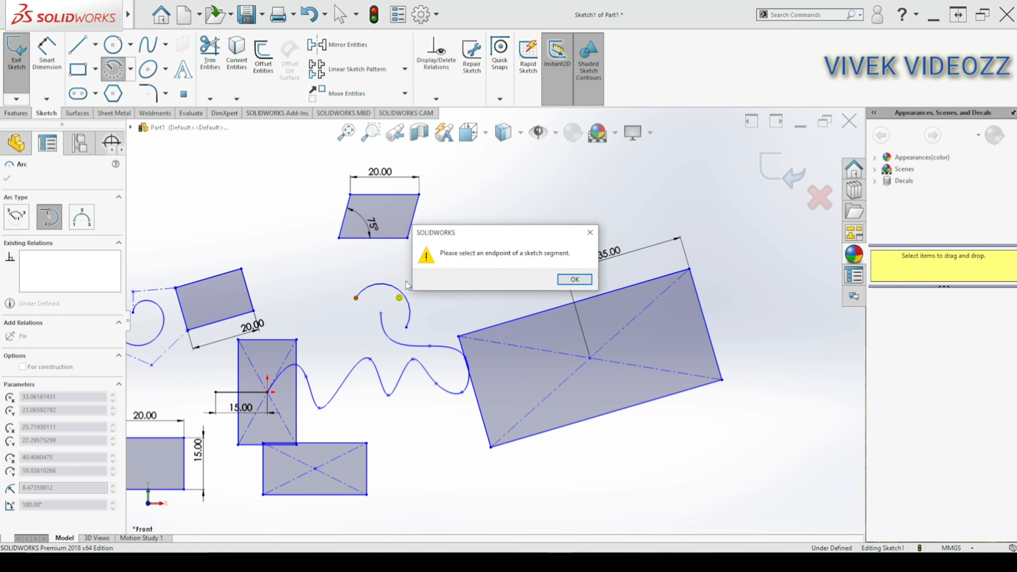
left_click(585, 279)
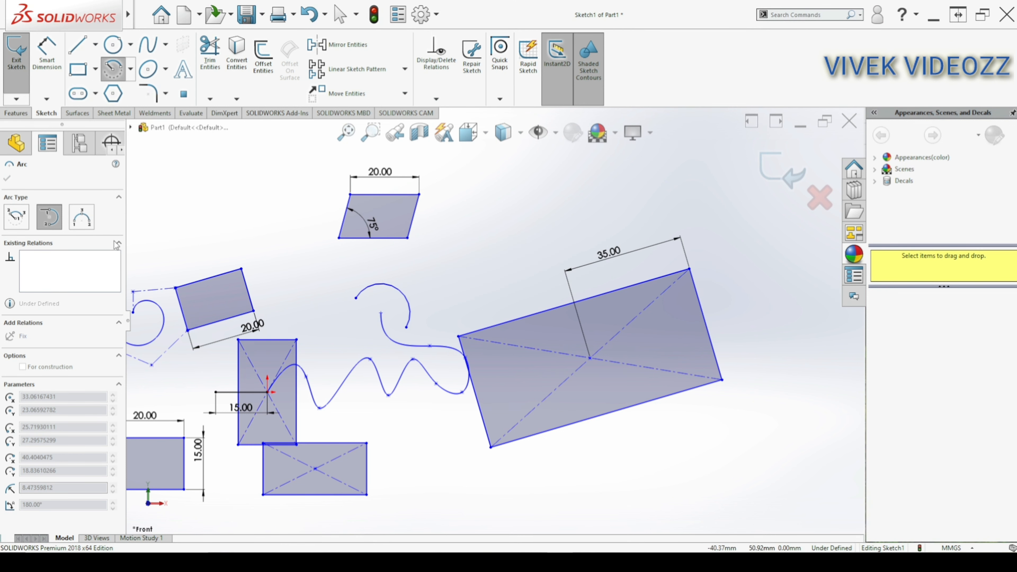
left_click(408, 238)
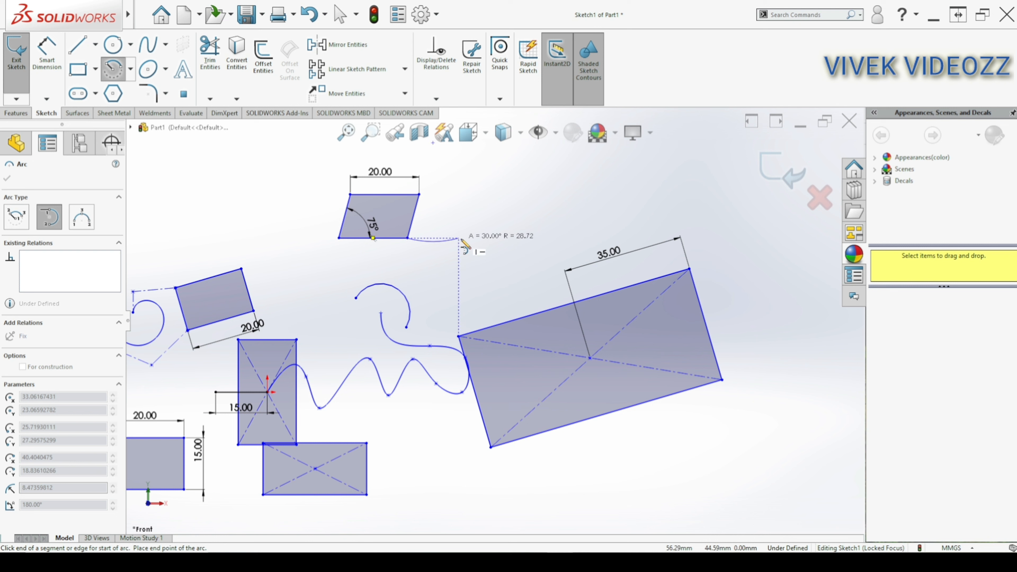
left_click(419, 195)
key("Escape")
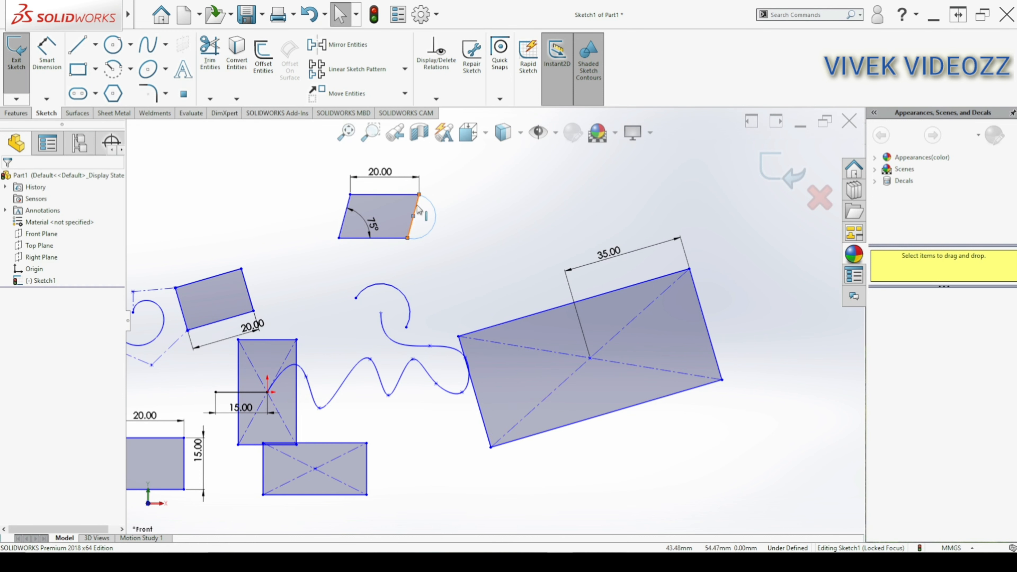
- Dimension the parallelogram's slanted right edge to 15 mm along its length
left_click(42, 51)
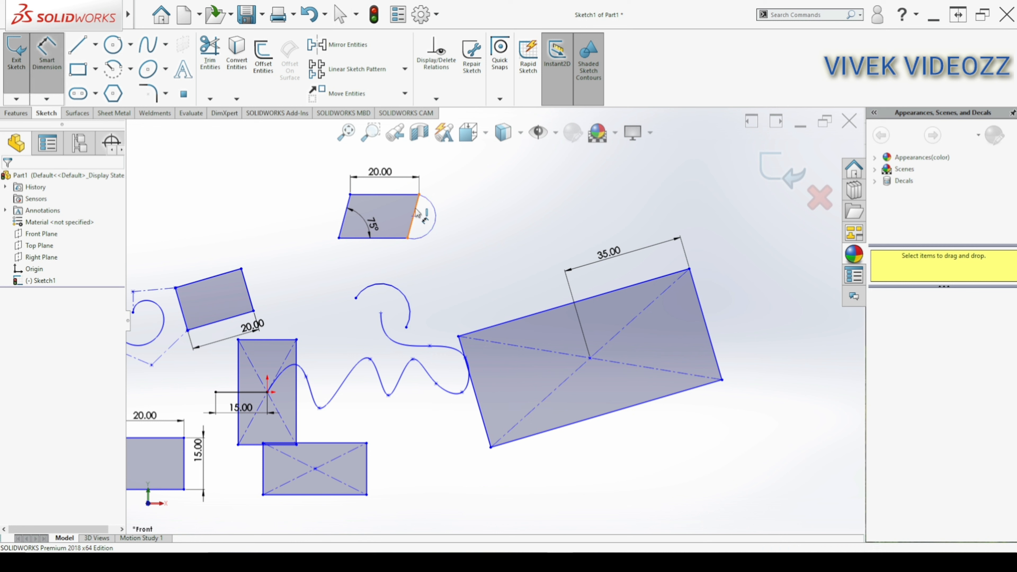
left_click(436, 219)
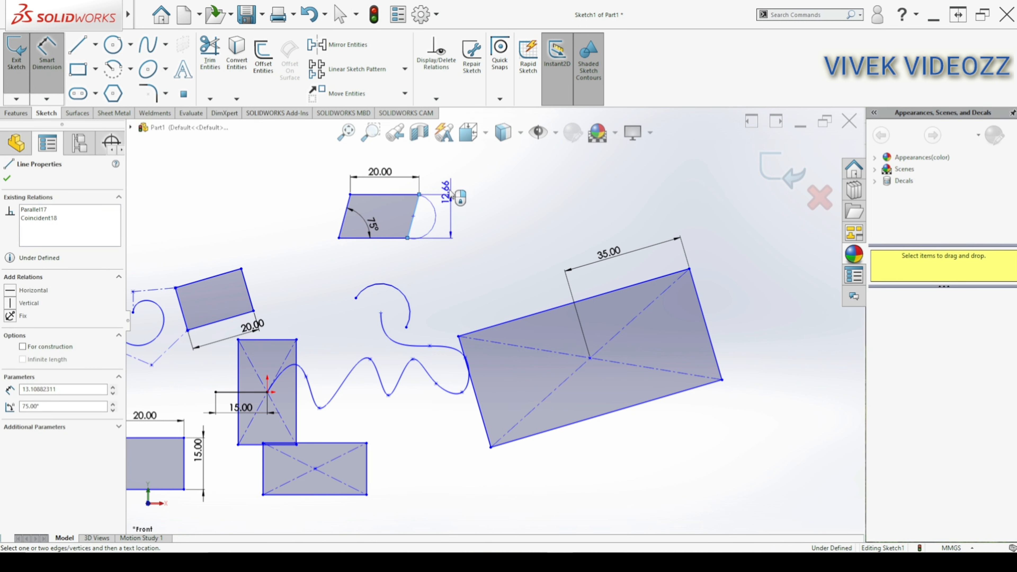
left_click(446, 222)
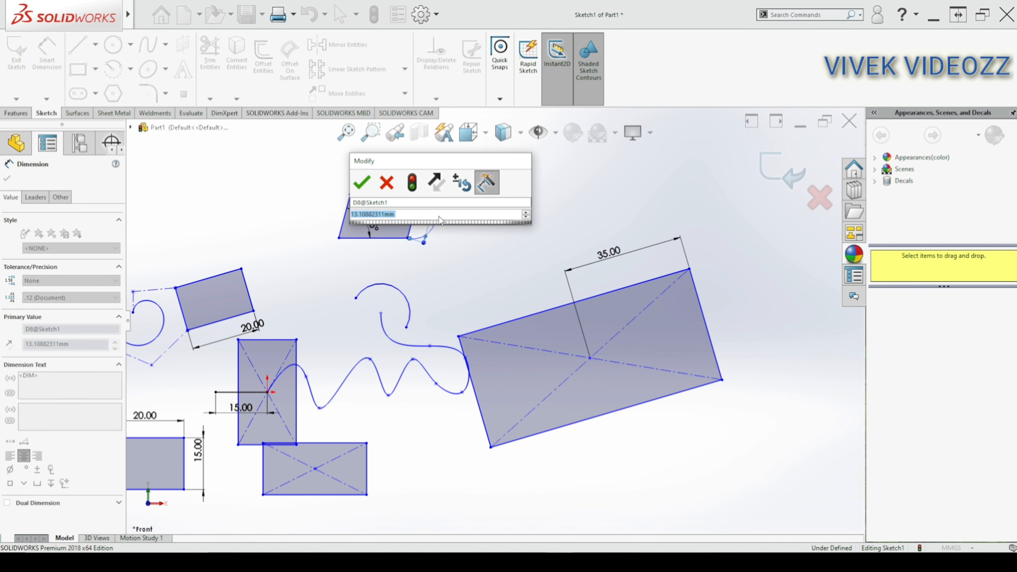
type("15")
key("Return")
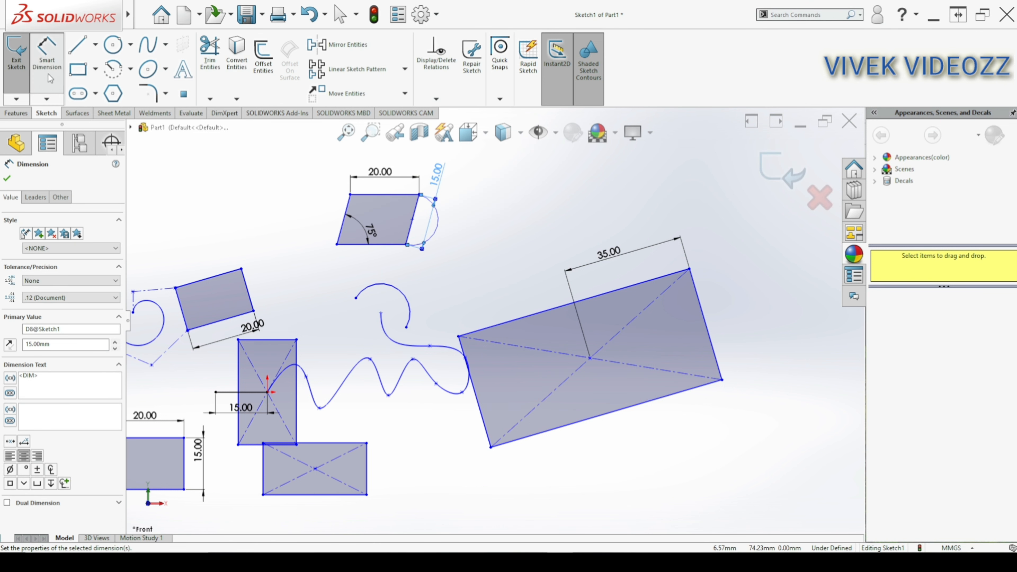
- Try to dimension the radius of the tangent arc on the parallelogram's right edge
left_click(47, 53)
left_click(438, 222)
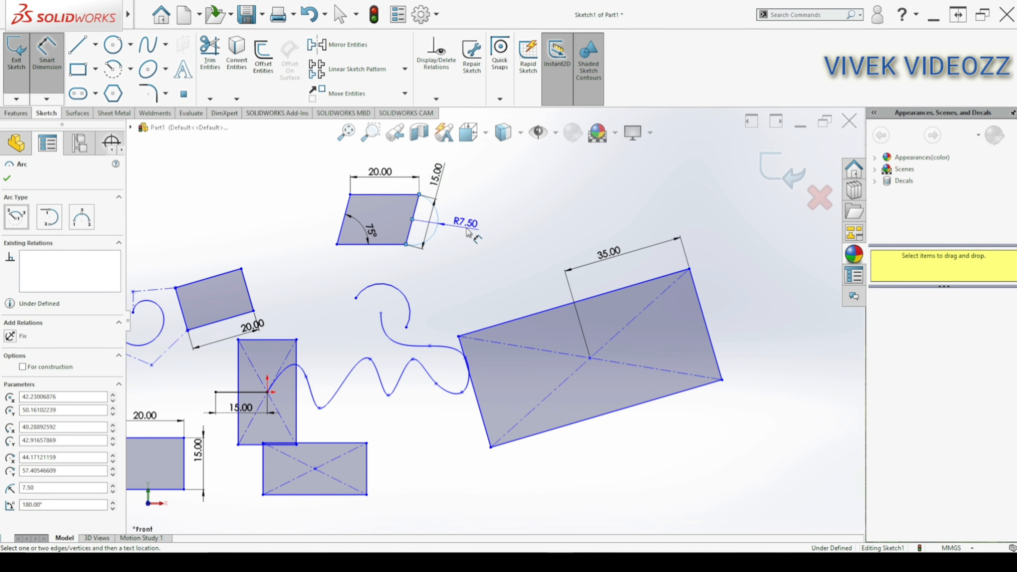
left_click(482, 247)
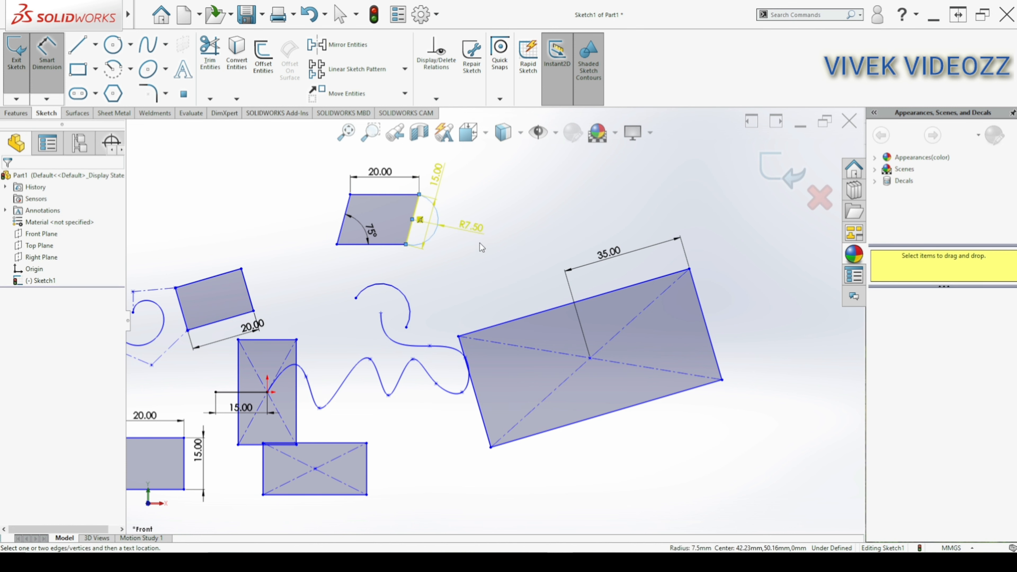
left_click(543, 291)
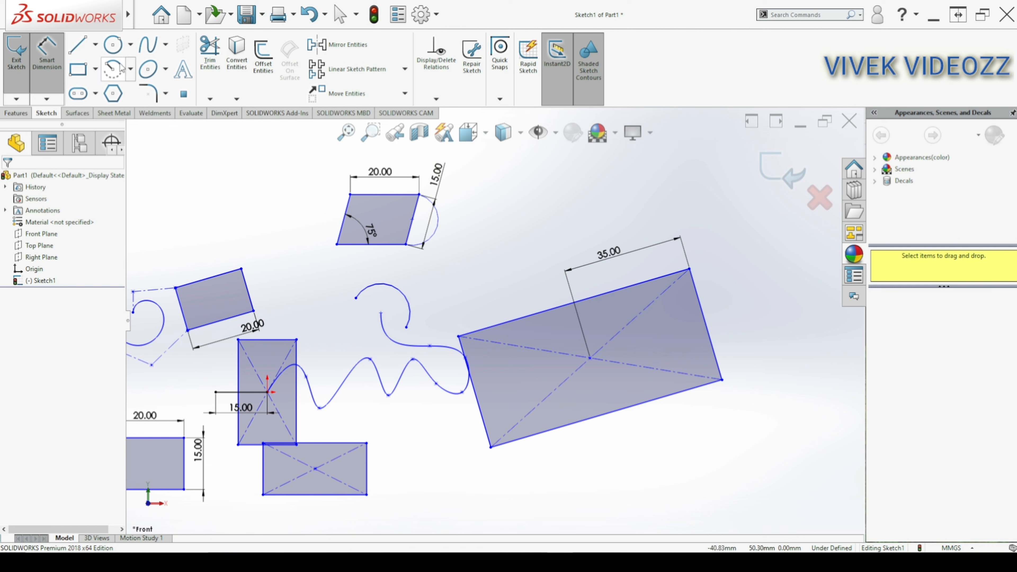
- Sketch a three-point arc from the parallelogram's lower-left corner to its upper-left corner, bulging outward with a radius of about 9.1 mm
left_click(113, 69)
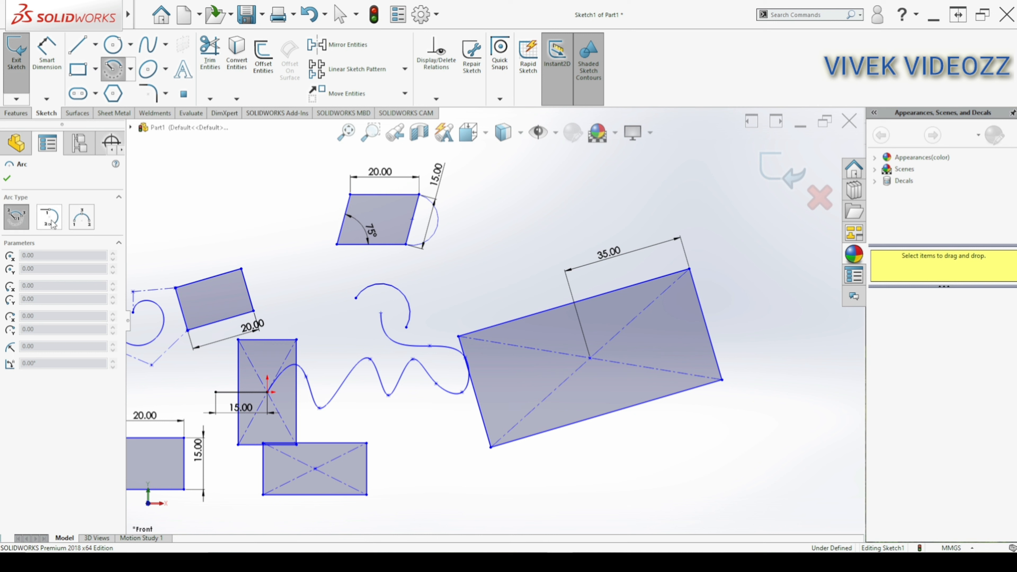
left_click(81, 220)
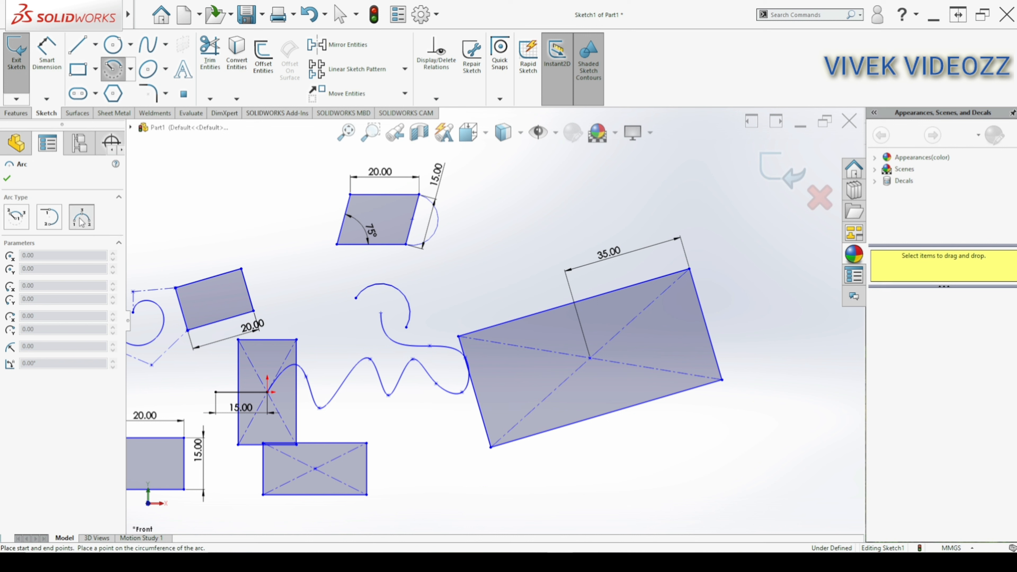
left_click(336, 245)
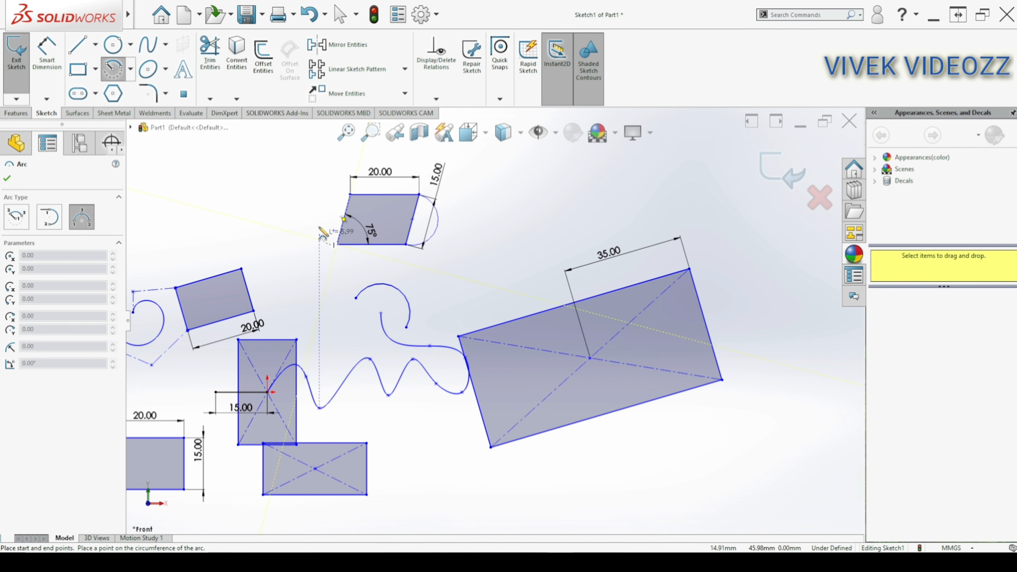
left_click(349, 196)
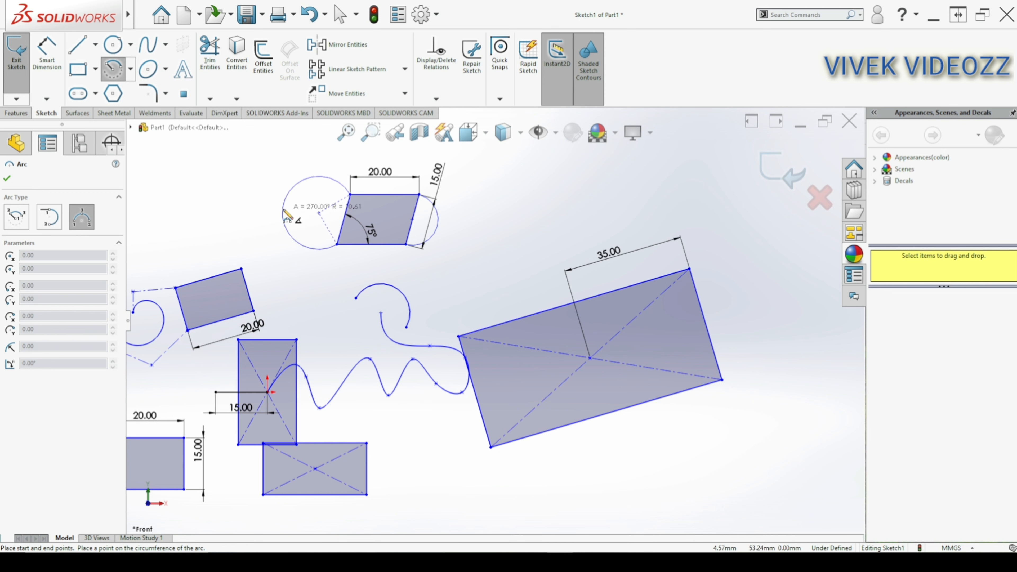
left_click(297, 209)
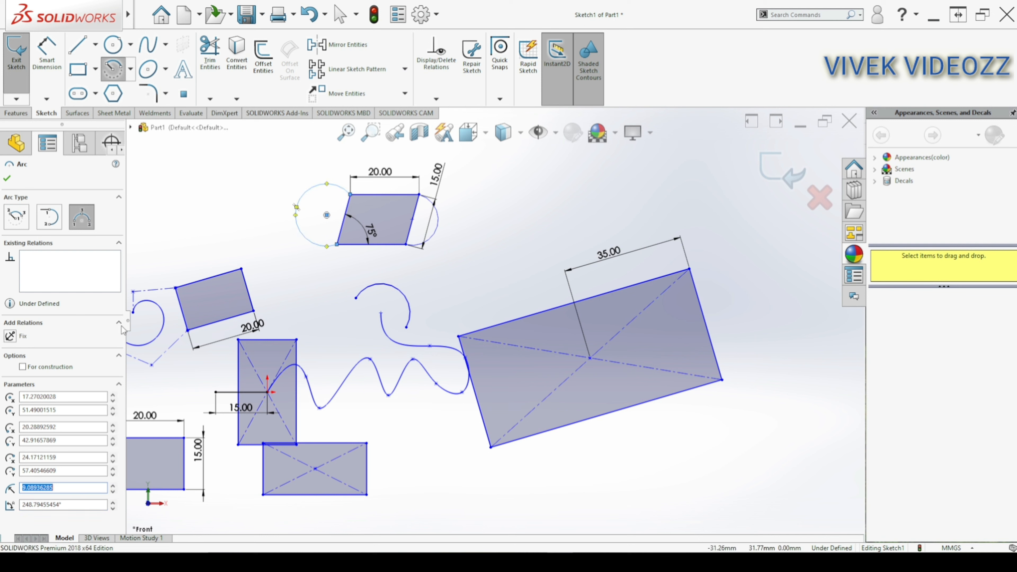
- Dimension the radius of the three-point arc on the parallelogram's left edge to 10 mm
left_click(59, 61)
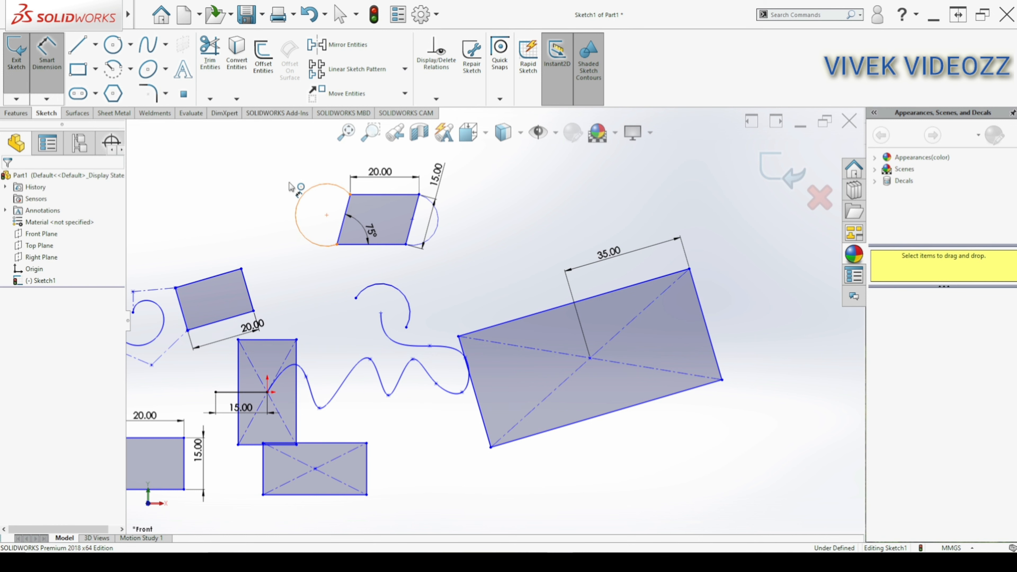
left_click(305, 193)
left_click(272, 170)
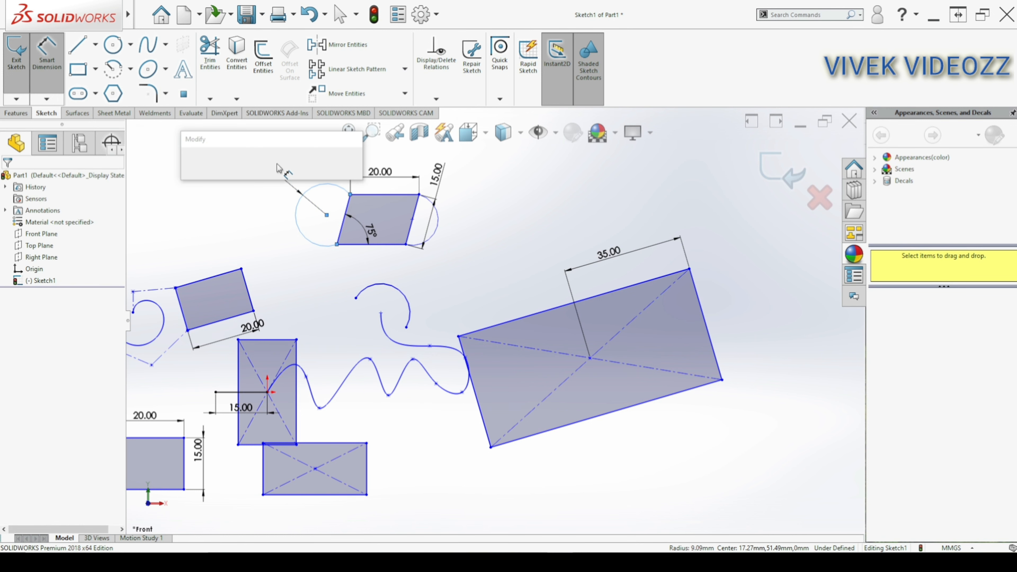
type("10")
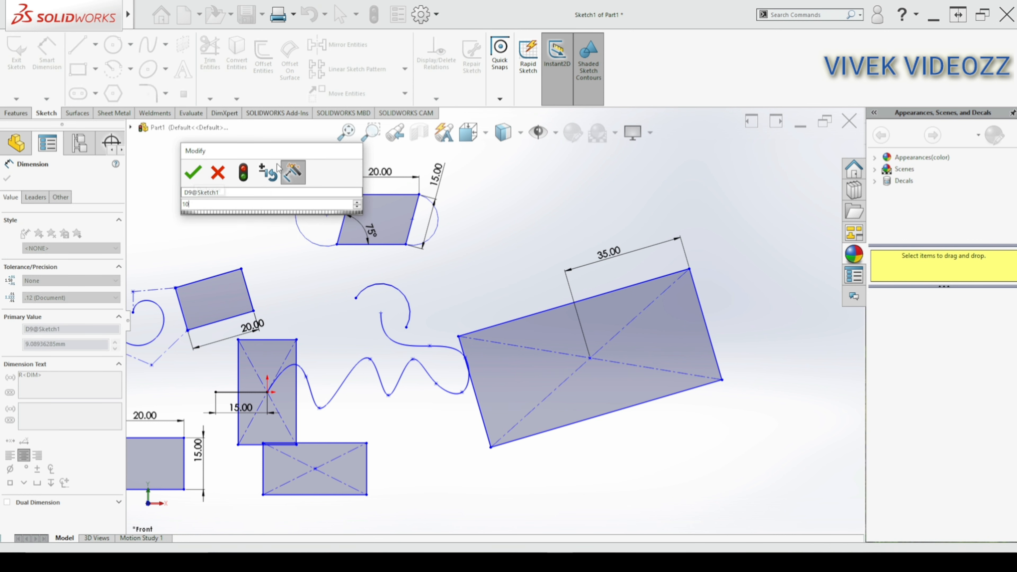
key("Return")
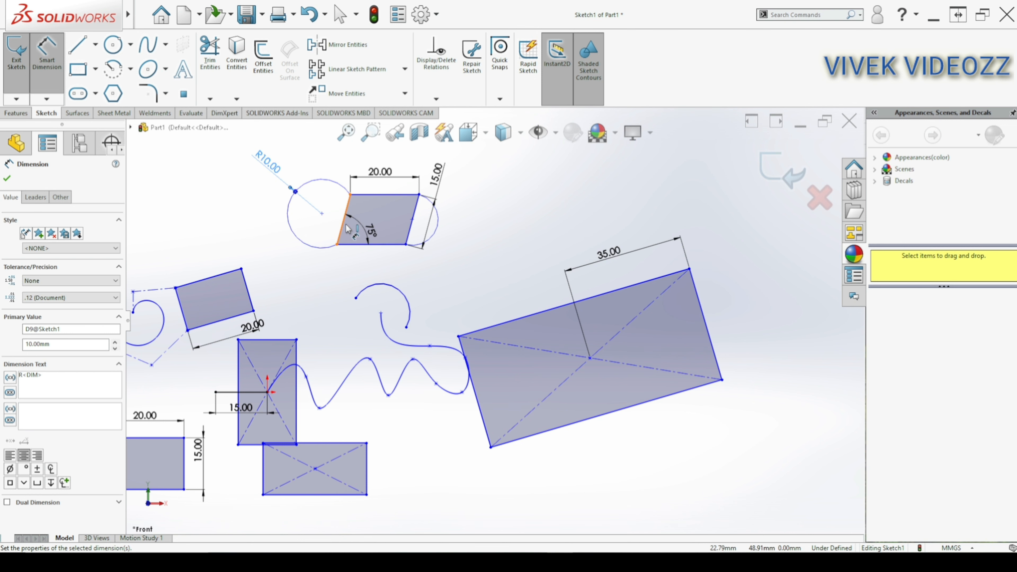
- Sketch a horizontal ellipse above and to the right of the large tilted rectangle, with radii of about 15.4 mm and 6.6 mm
scroll(465, 252, "down", 2)
scroll(464, 266, "up", 4)
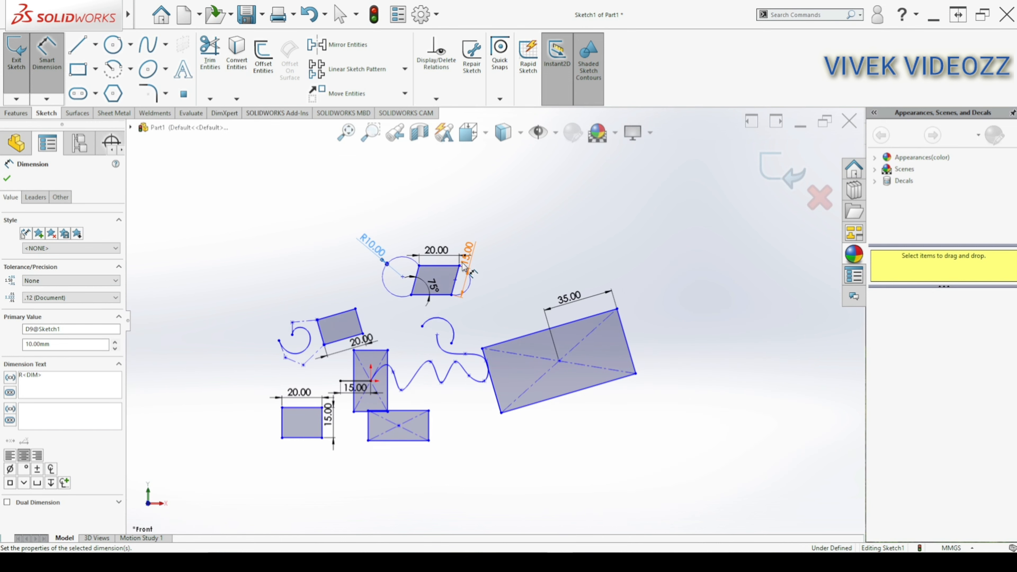
scroll(314, 443, "down", 3)
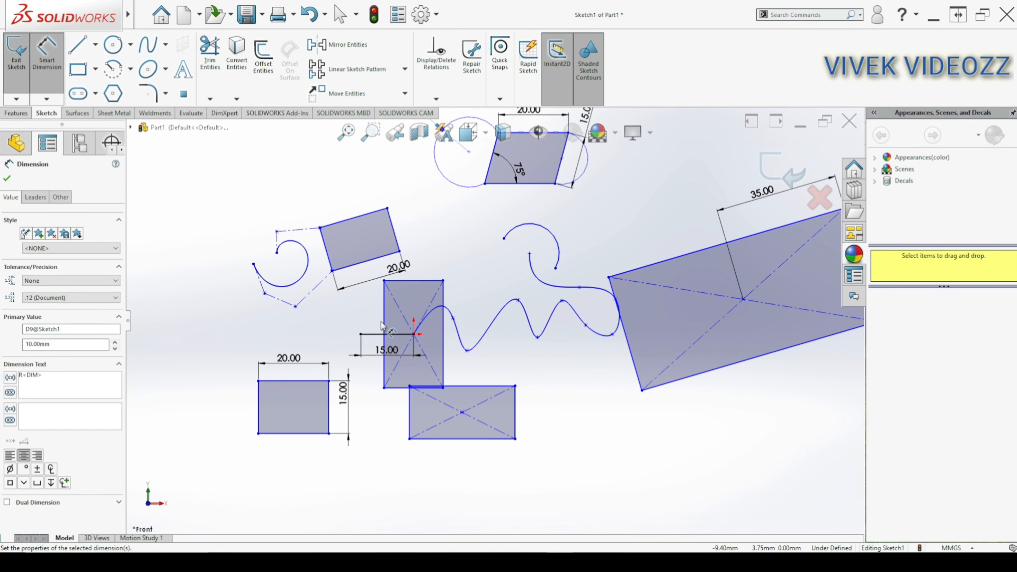
scroll(413, 316, "up", 4)
scroll(631, 220, "down", 1)
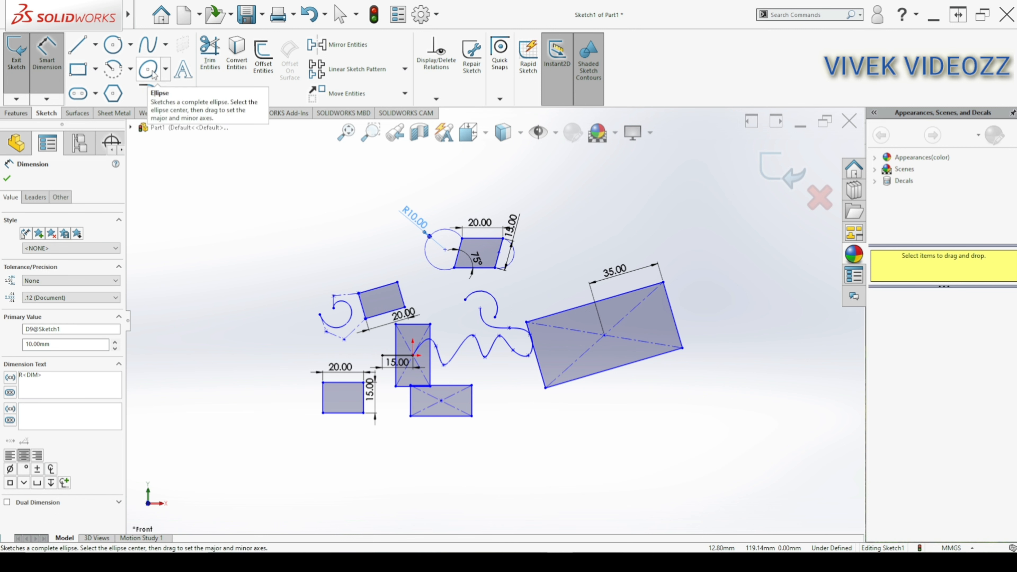
left_click(165, 71)
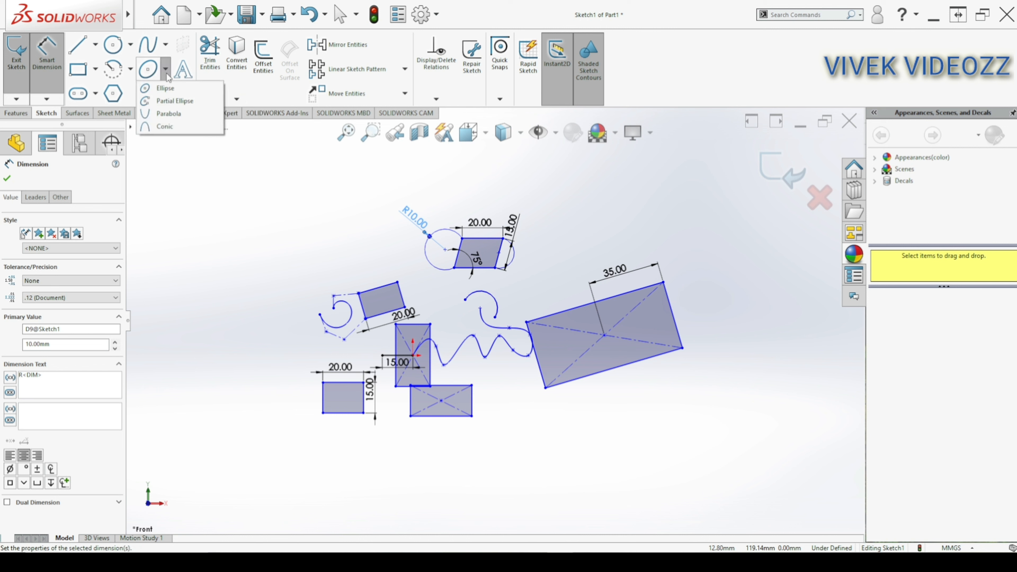
left_click(162, 88)
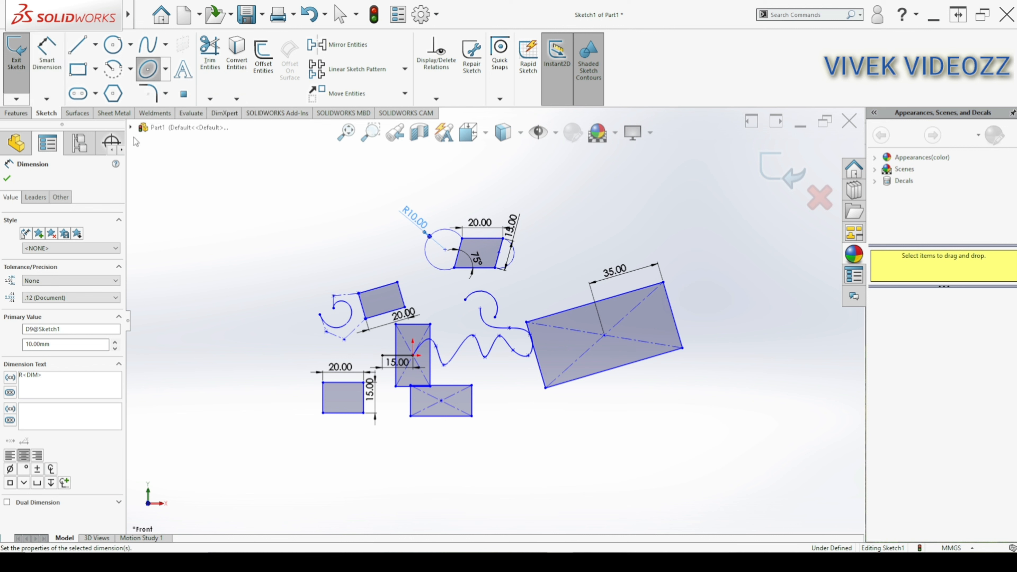
scroll(509, 310, "up", 3)
scroll(681, 309, "down", 5)
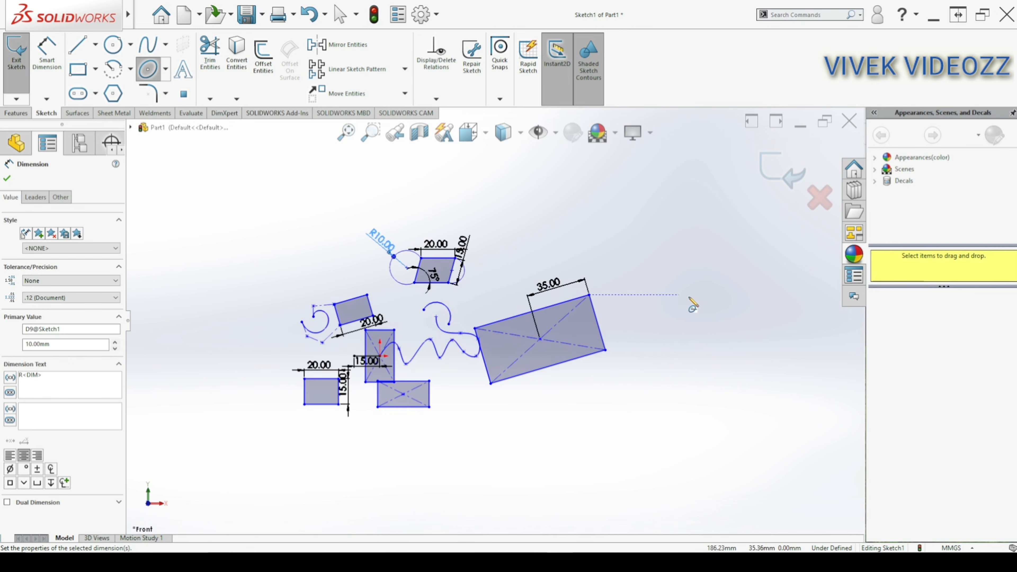
left_click(646, 248)
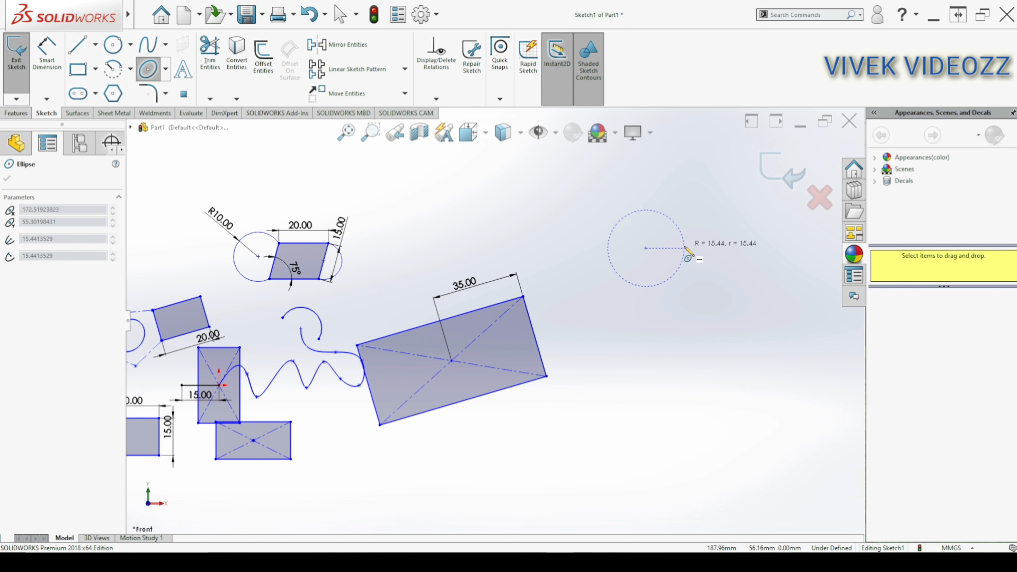
left_click(685, 248)
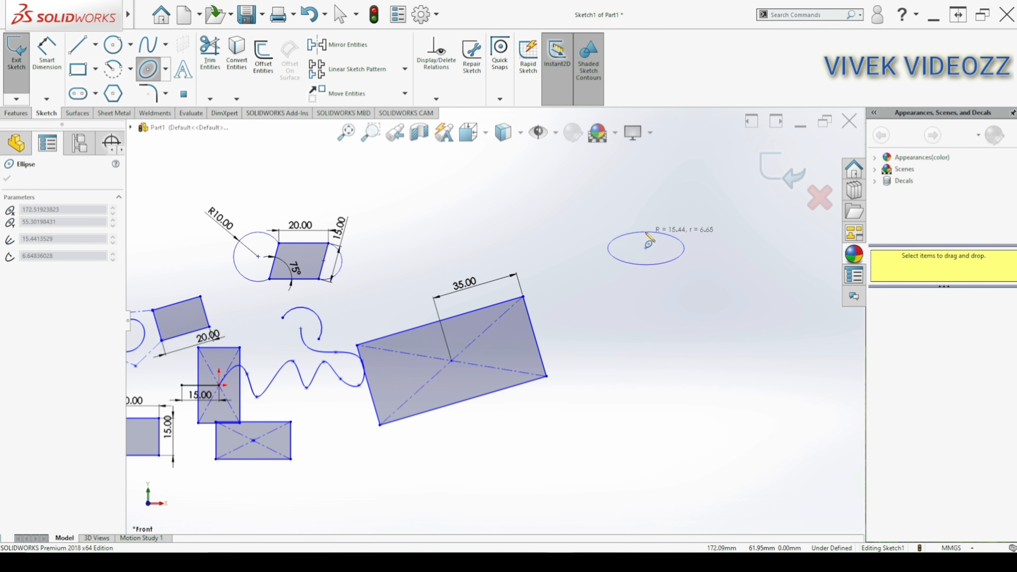
left_click(646, 232)
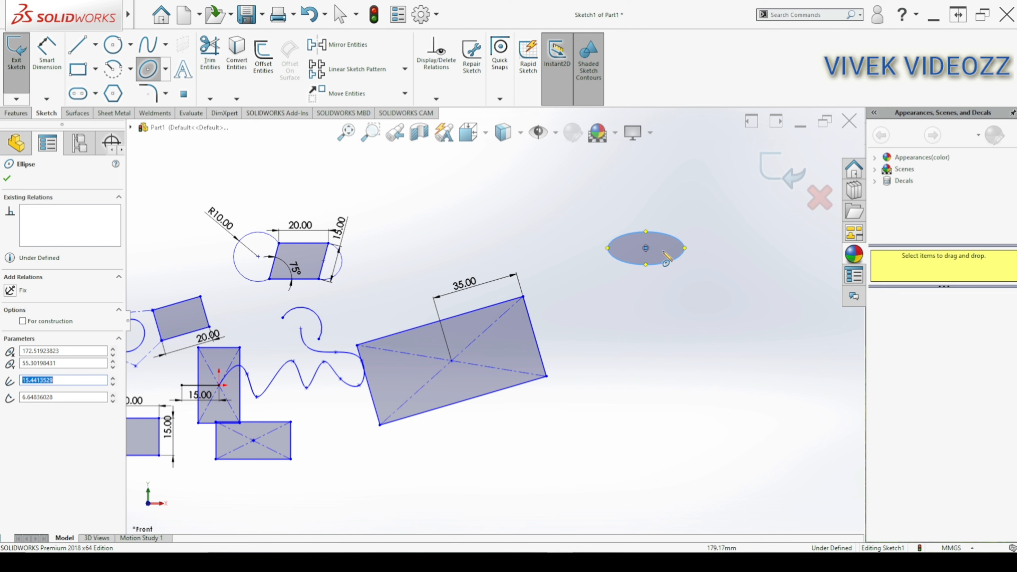
- Dimension the ellipse's height between its top and bottom points to 15 mm
left_click(47, 56)
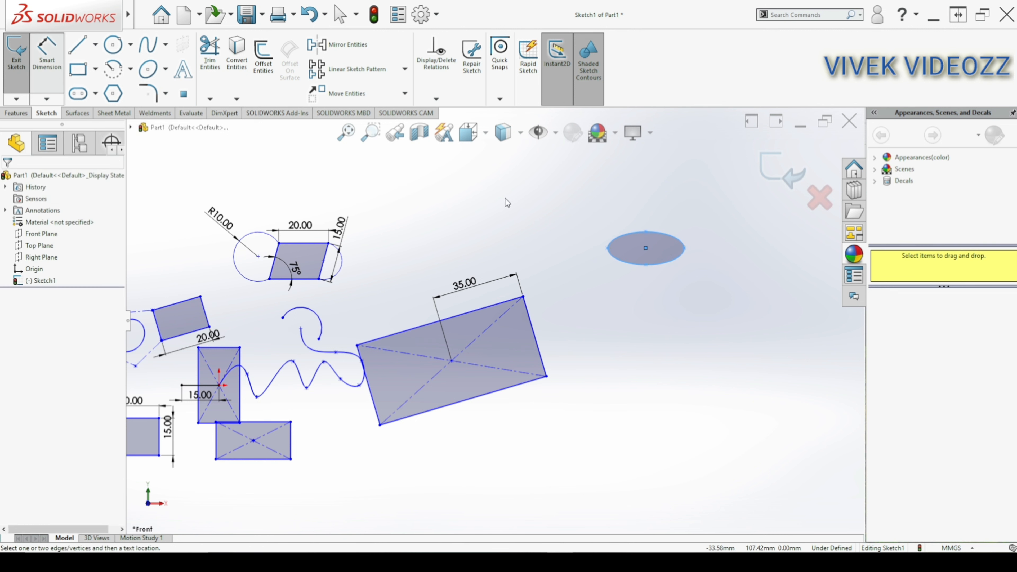
left_click(646, 264)
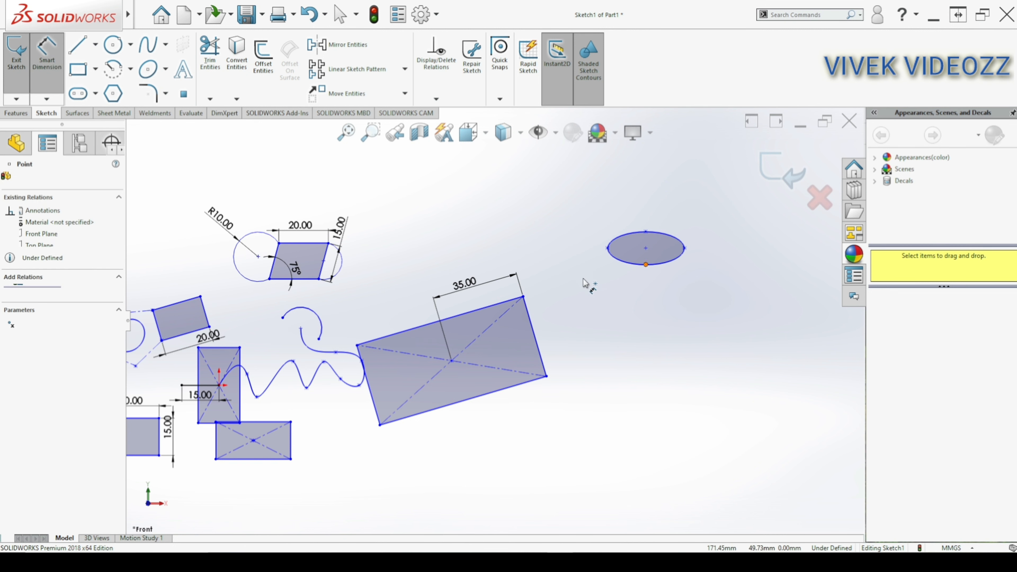
left_click(645, 233)
left_click(577, 222)
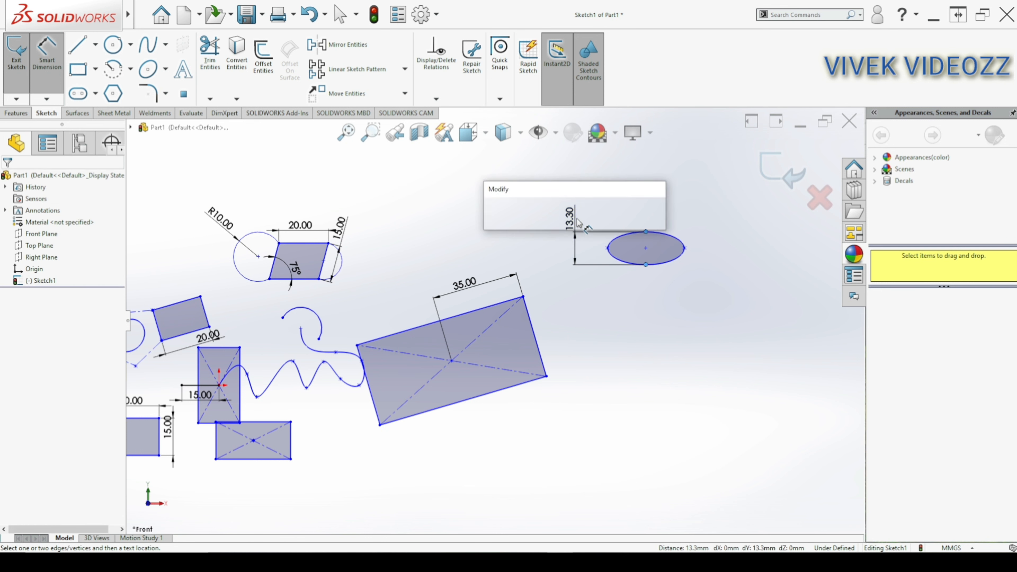
key("Return")
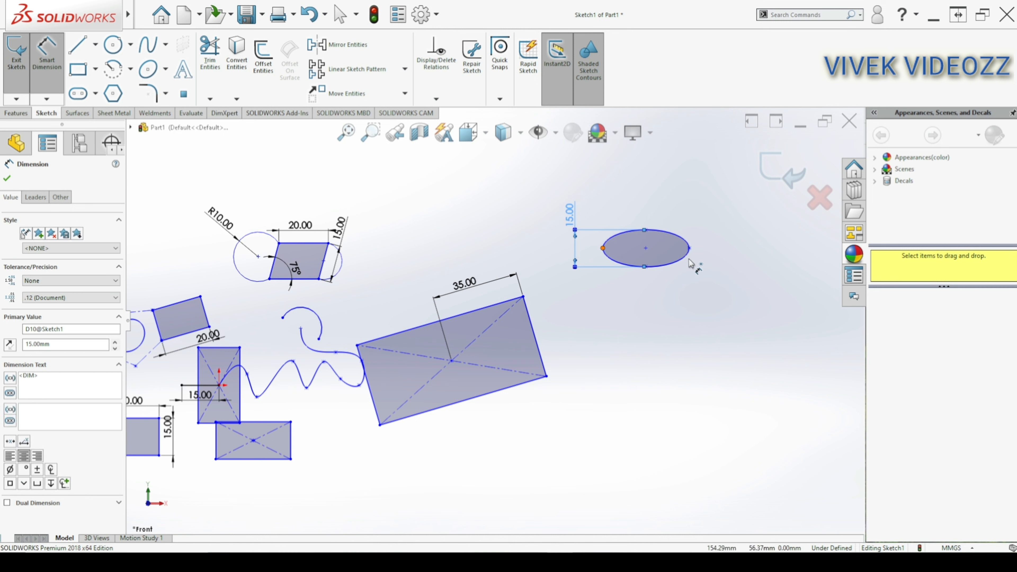
- Dimension the ellipse's width between its left and right points to 35 mm
left_click_drag(685, 247, 689, 248)
left_click(689, 248)
left_click(652, 303)
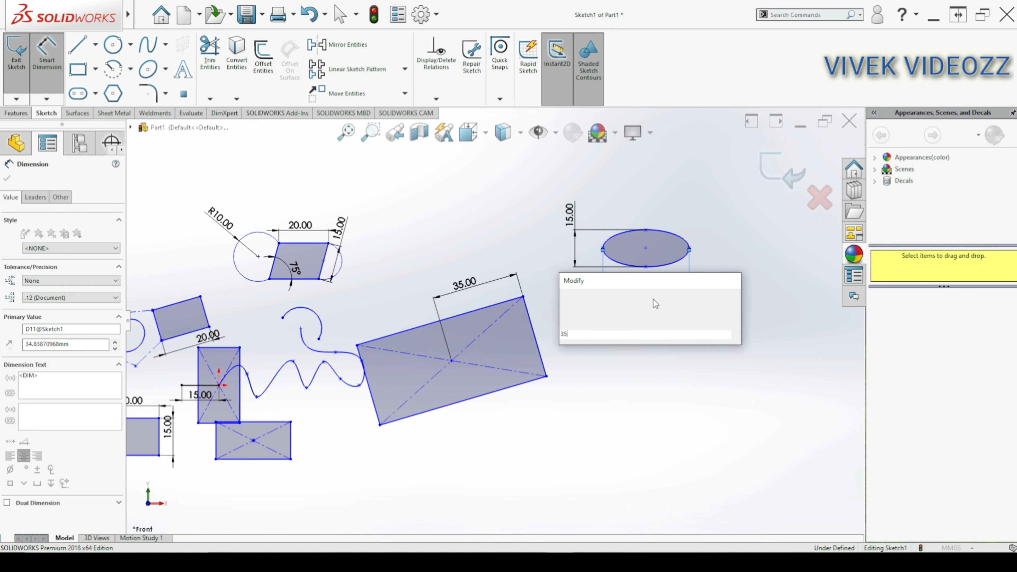
key("Return")
- Sketch a partial ellipse level with and right of the full ellipse, radii about 16.2 and 7.5 mm, sweeping about 278 degrees from its top point
scroll(673, 215, "down", 3)
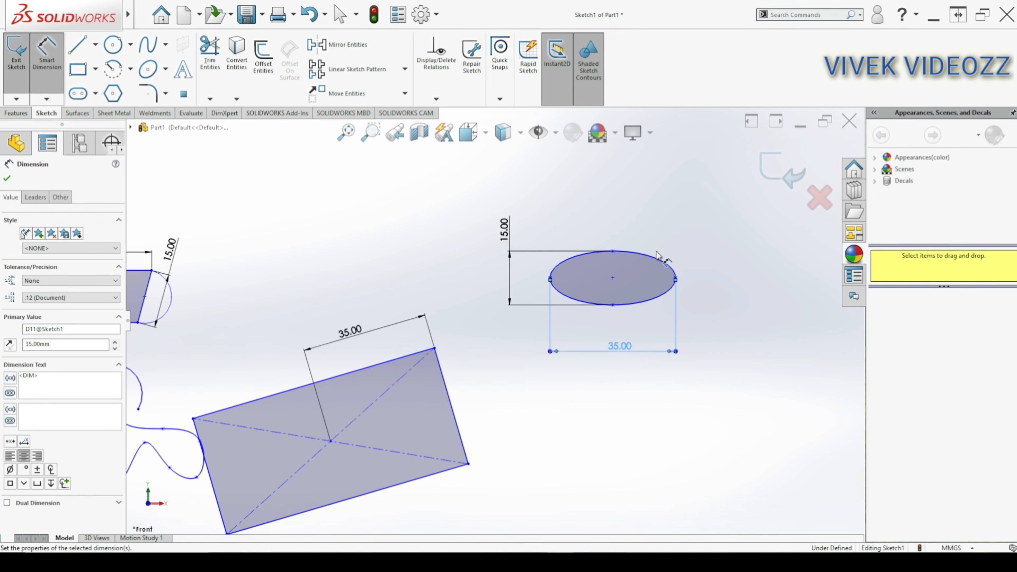
scroll(486, 308, "up", 3)
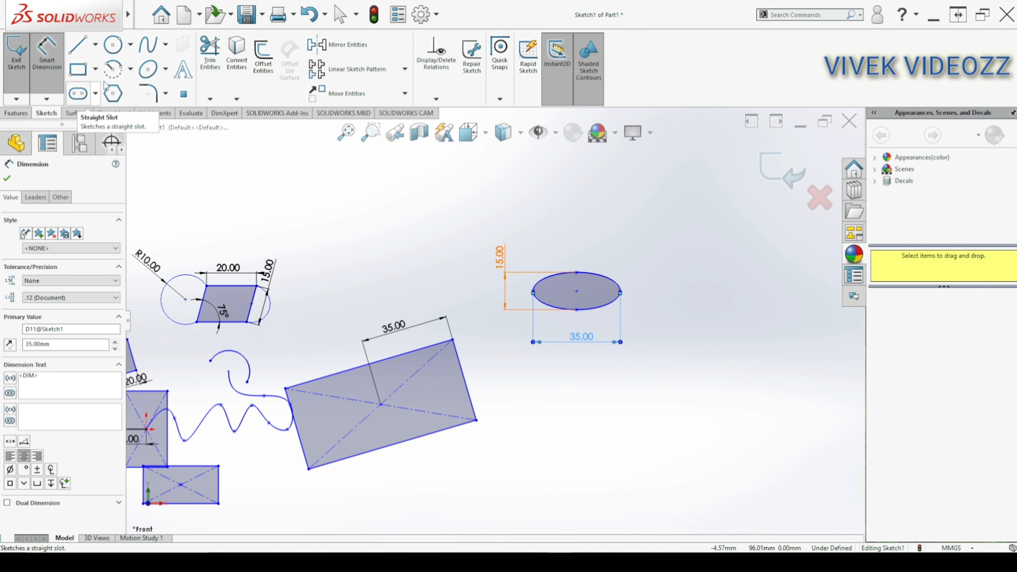
left_click(165, 71)
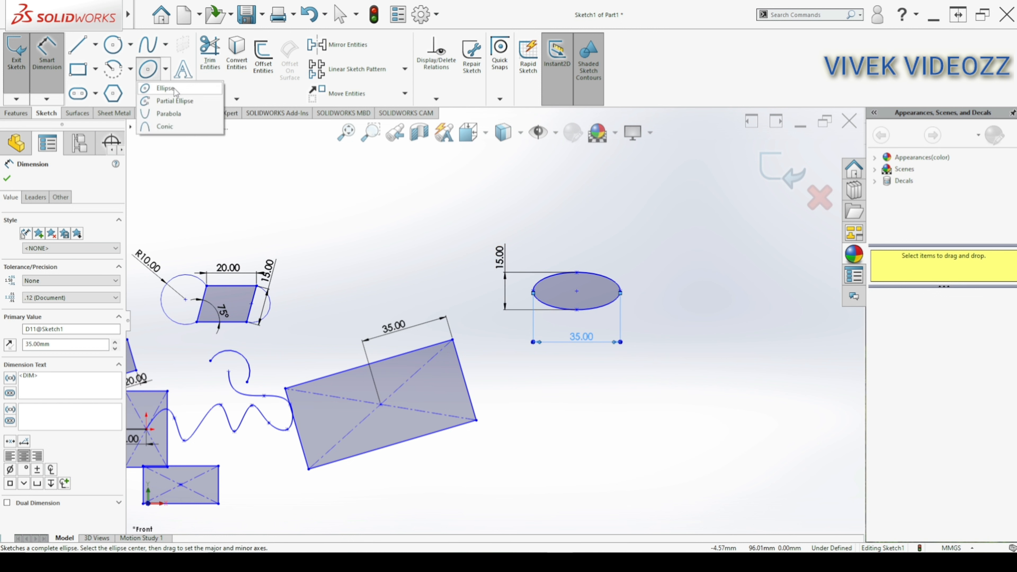
left_click(176, 104)
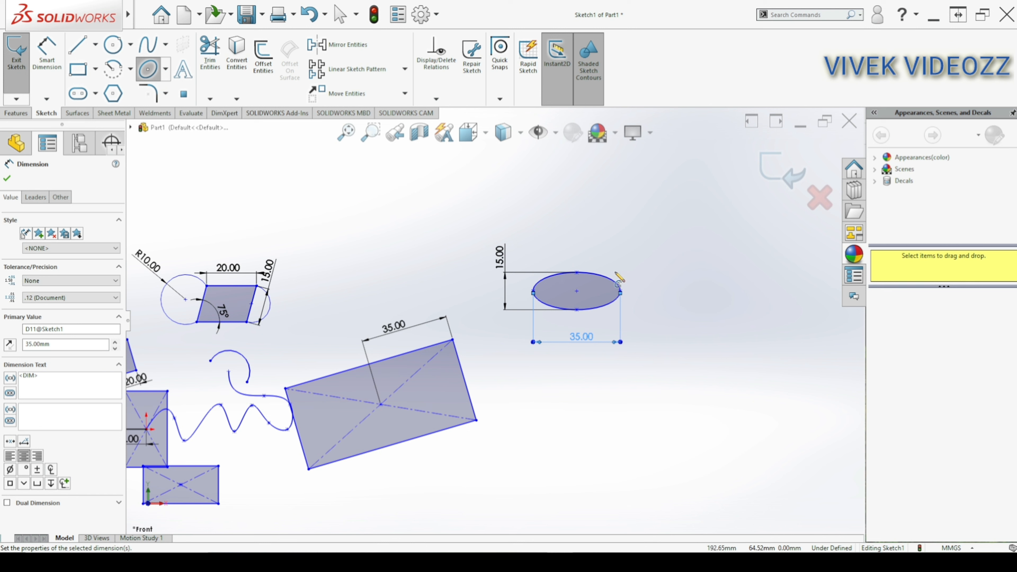
left_click(726, 291)
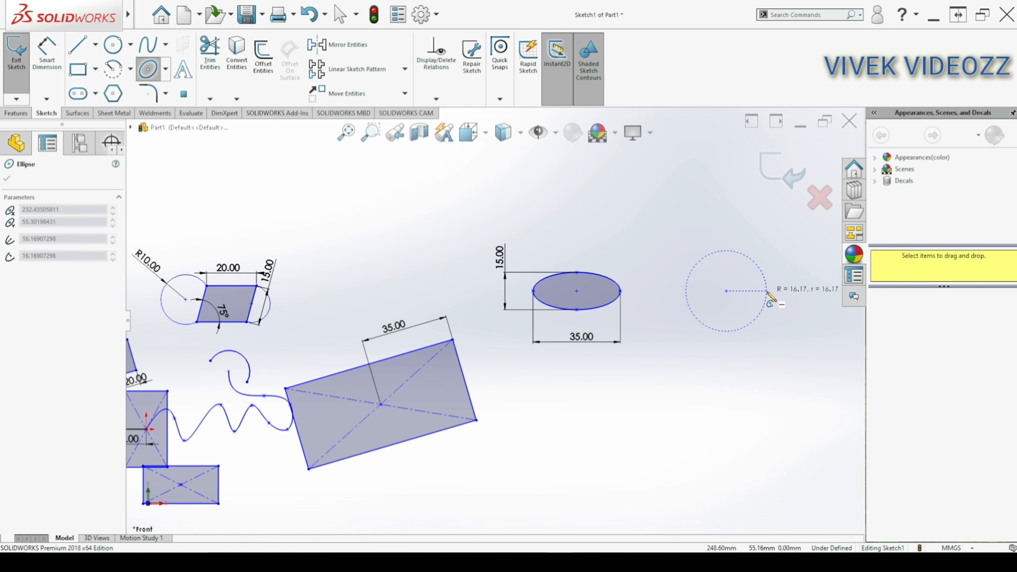
left_click(766, 291)
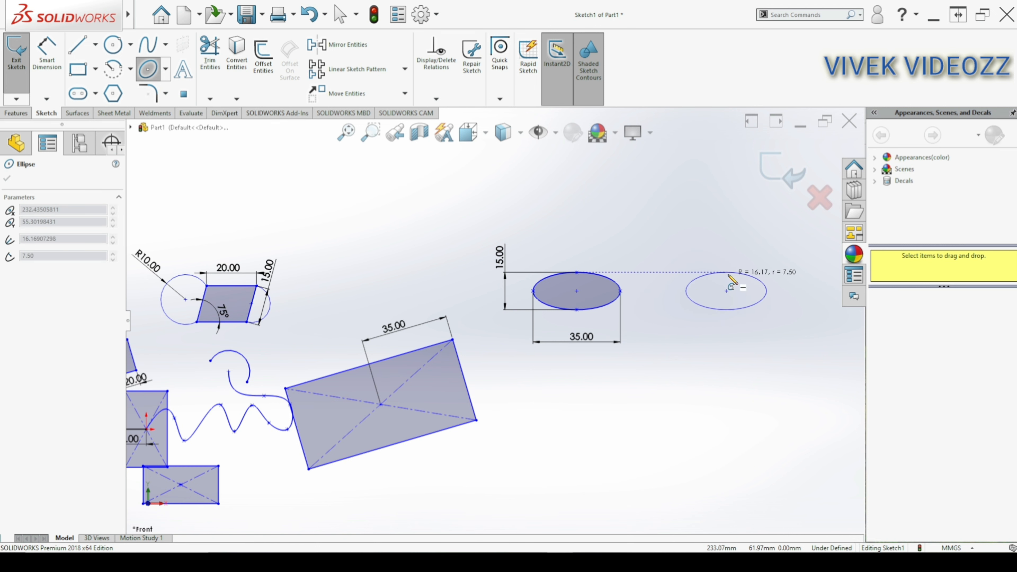
left_click(727, 273)
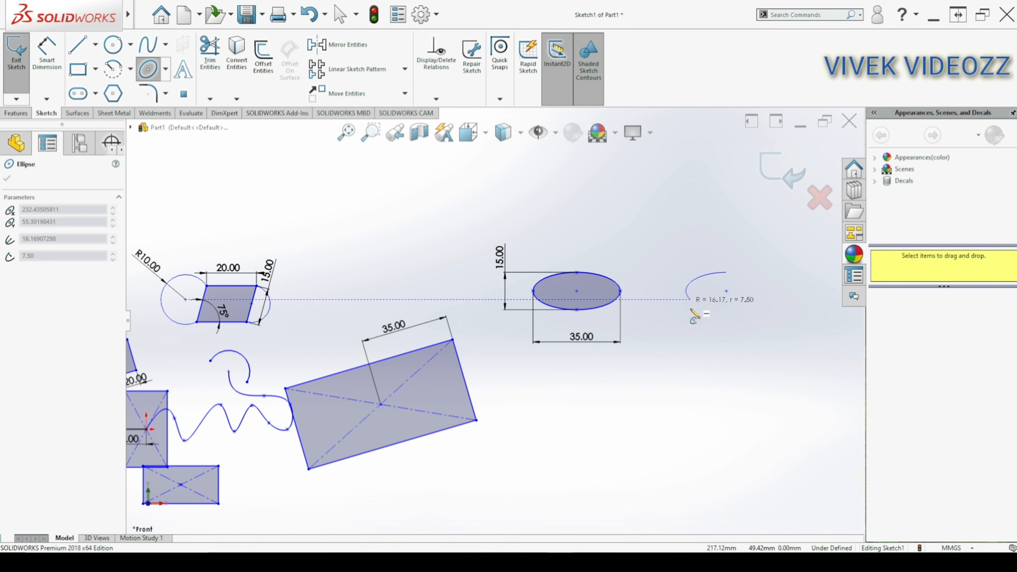
left_click(765, 289)
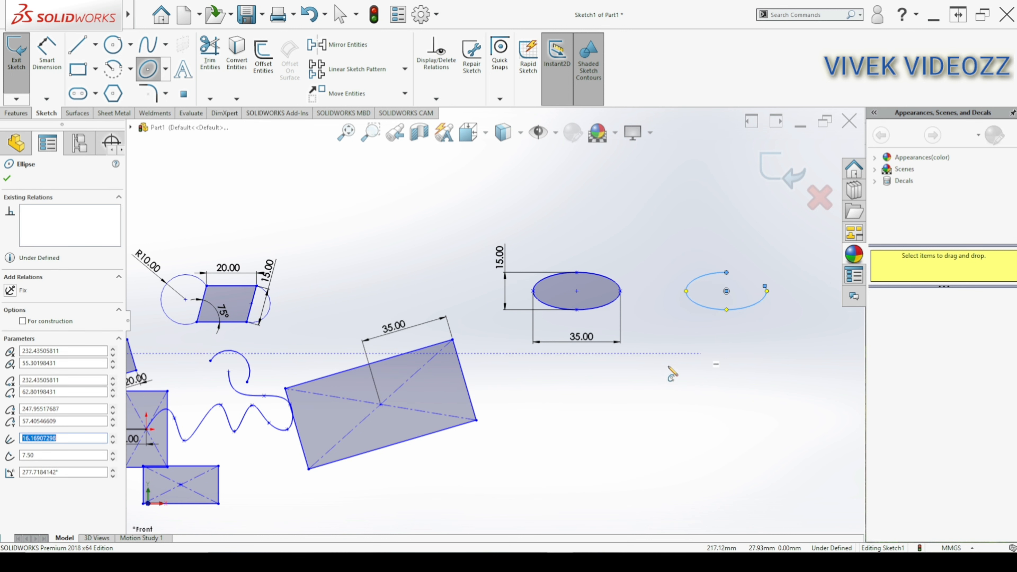
scroll(710, 321, "down", 2)
scroll(709, 320, "down", 2)
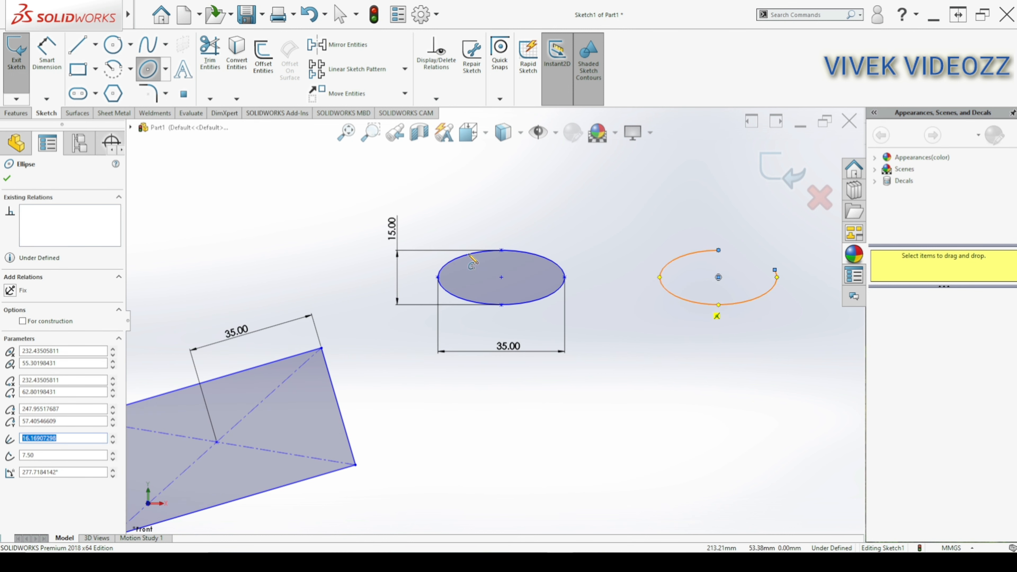
left_click(165, 69)
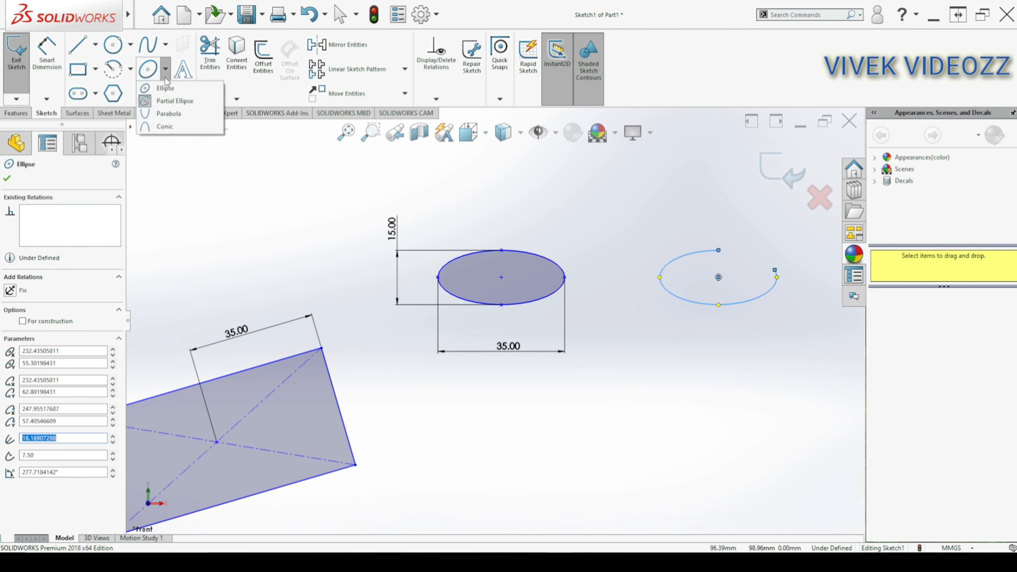
left_click(168, 114)
scroll(414, 360, "up", 3)
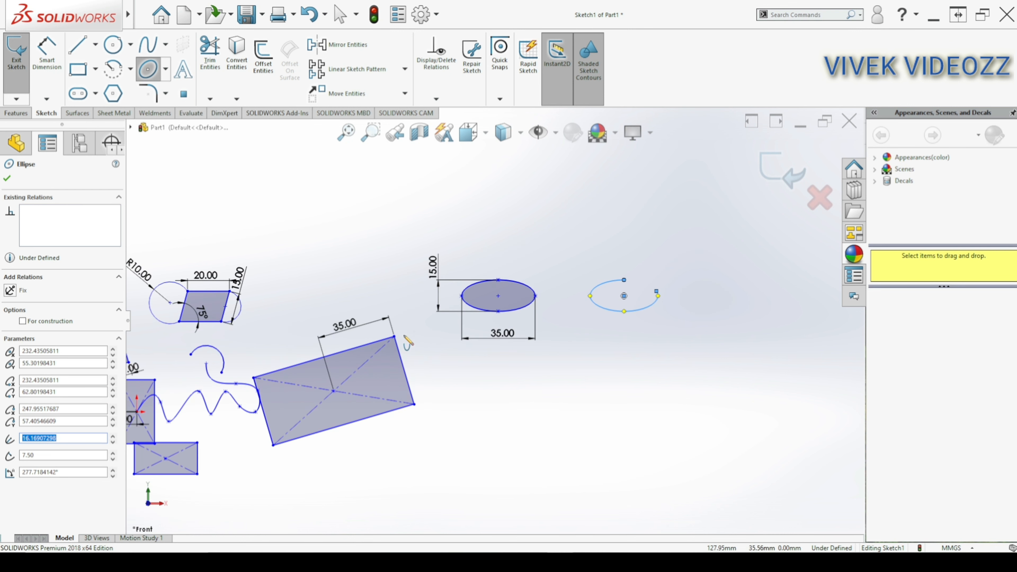
scroll(415, 340, "down", 2)
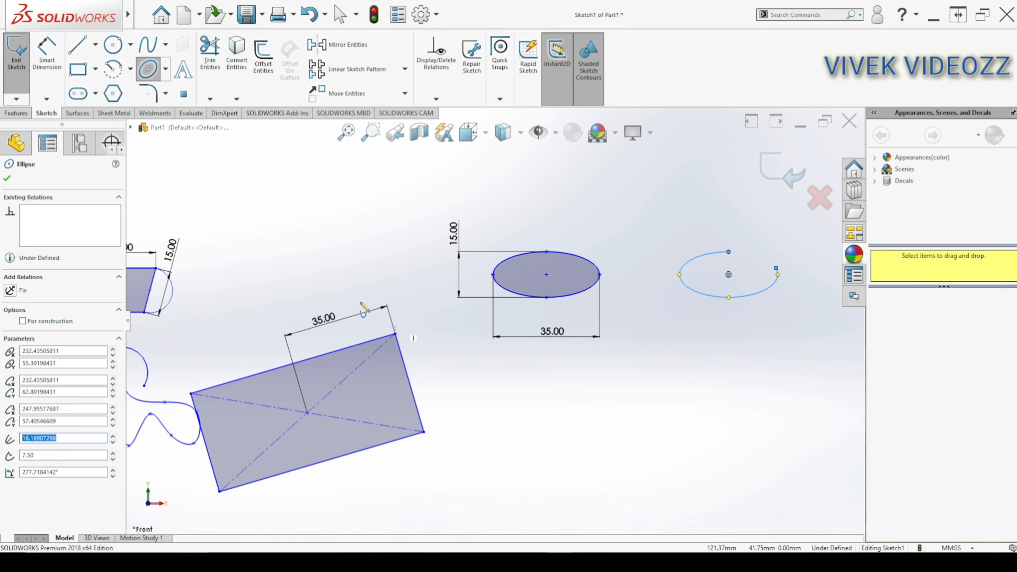
scroll(400, 332, "up", 4)
scroll(390, 387, "down", 4)
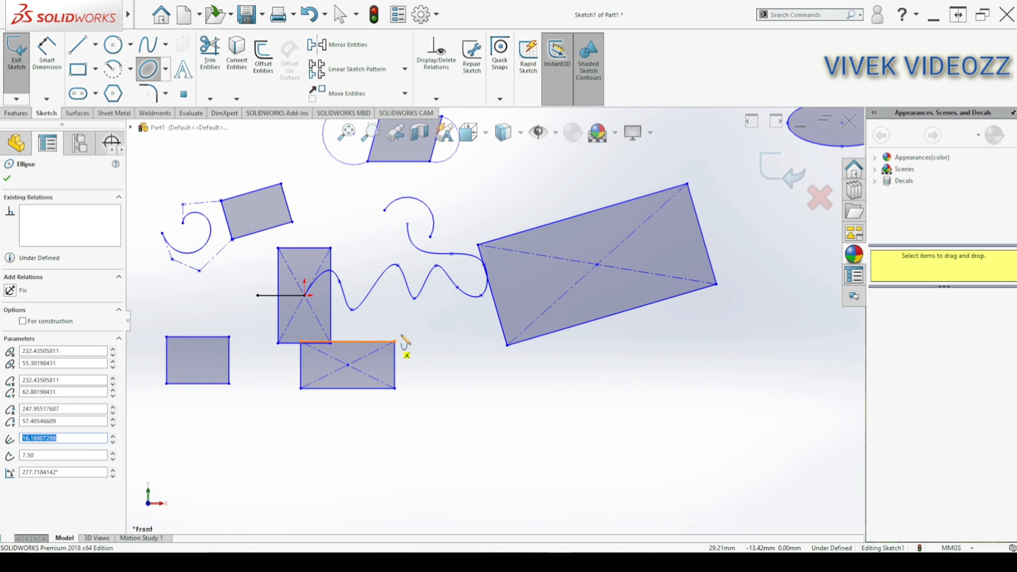
scroll(404, 342, "down", 1)
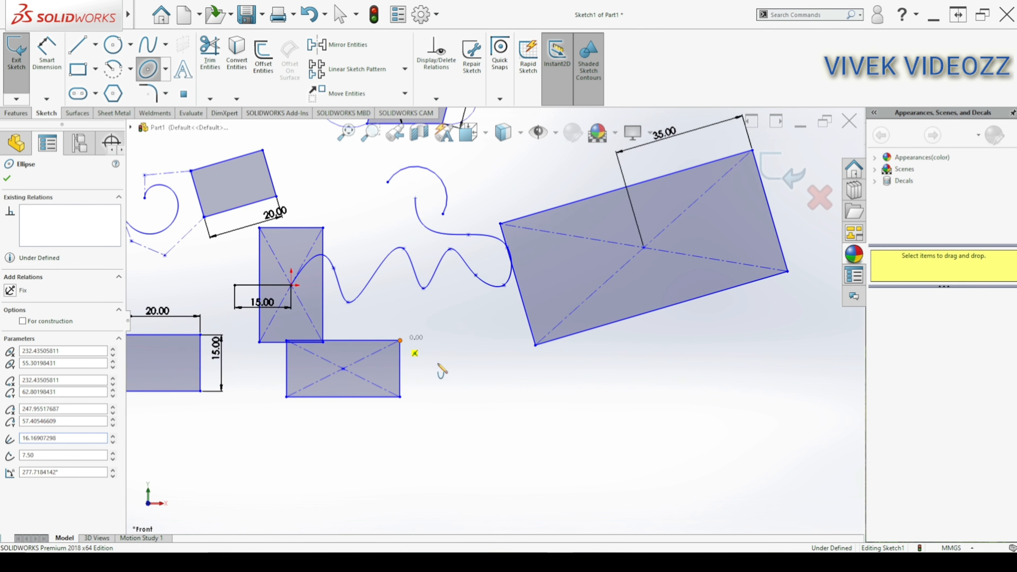
left_click(400, 340)
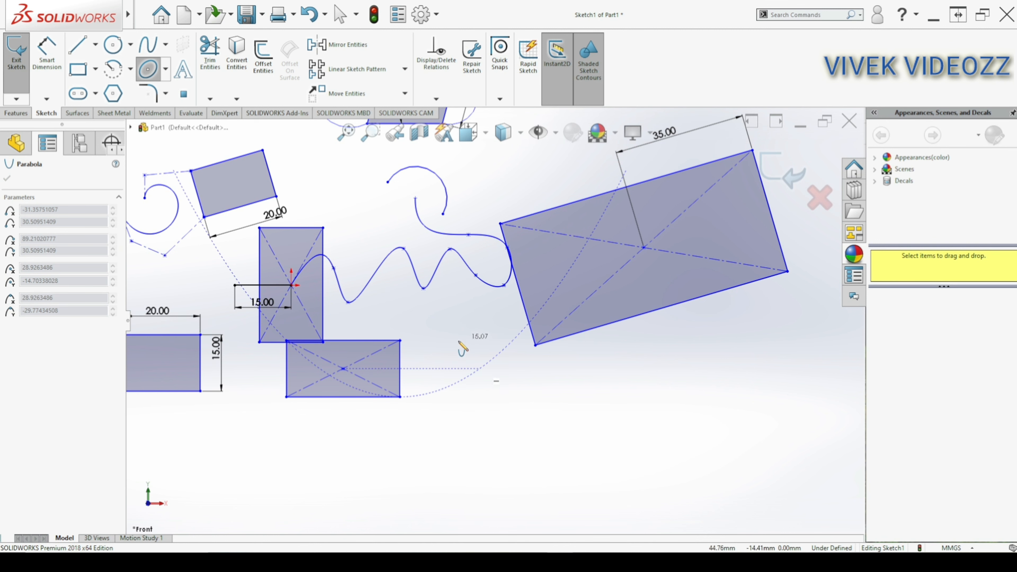
key("Escape")
- Sketch an upward-opening parabola about 150 mm wide below the two ellipses, its focus under the partial ellipse's center and about 37 mm above the vertex
scroll(467, 404, "up", 3)
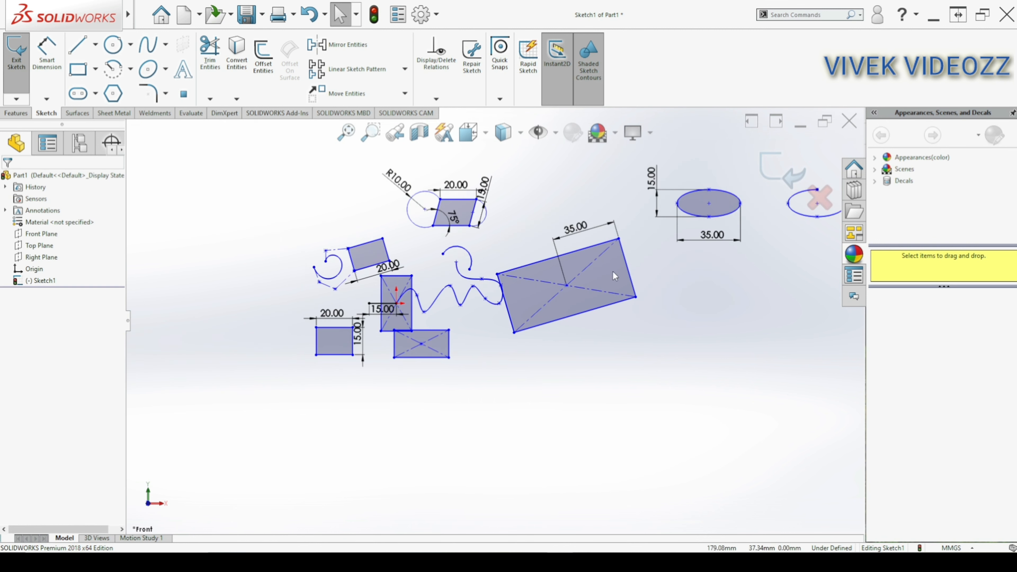
scroll(492, 321, "up", 4)
scroll(410, 316, "down", 2)
left_click(165, 70)
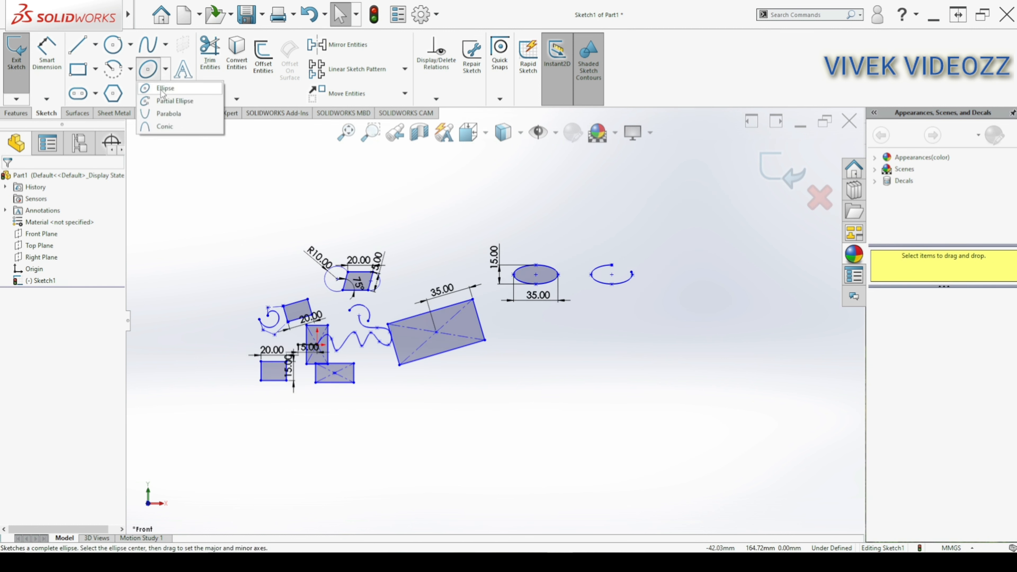
left_click(162, 89)
scroll(609, 313, "down", 3)
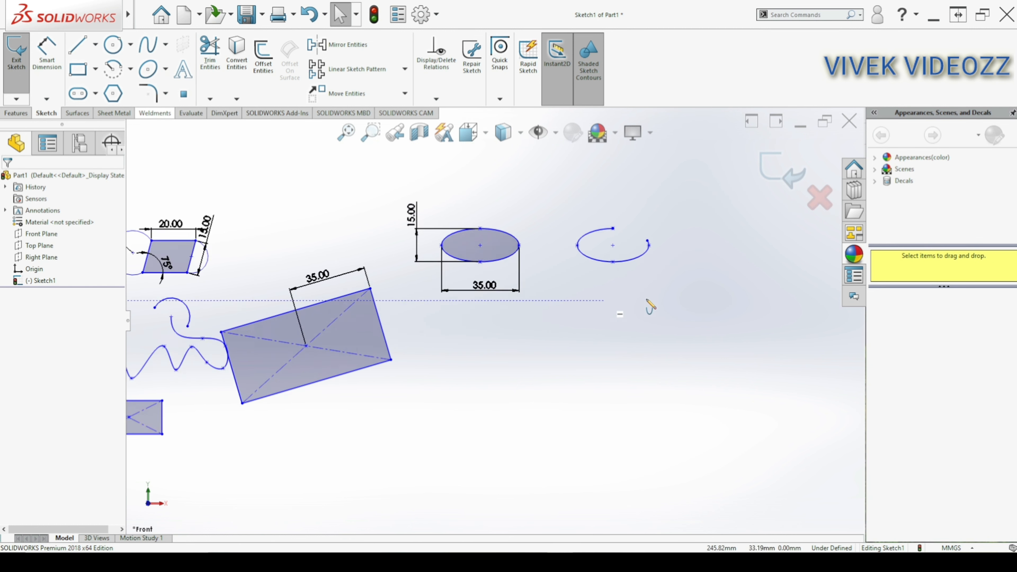
scroll(648, 306, "down", 1)
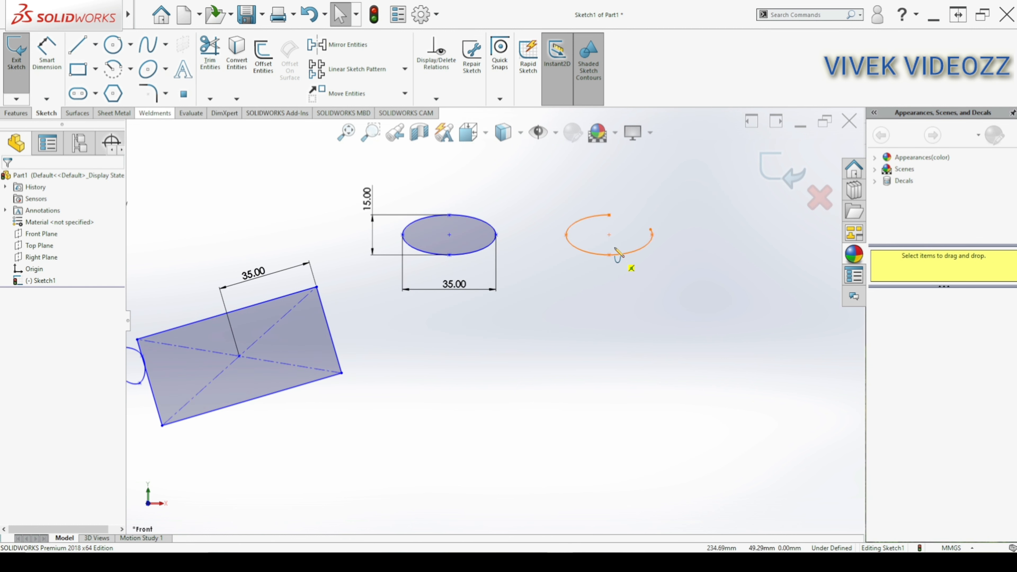
left_click(609, 305)
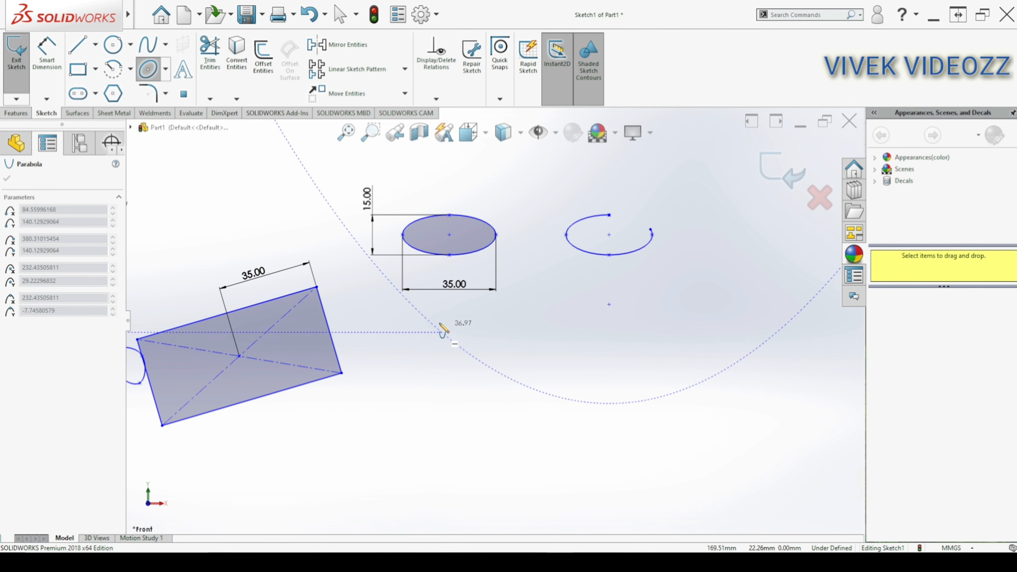
left_click(416, 312)
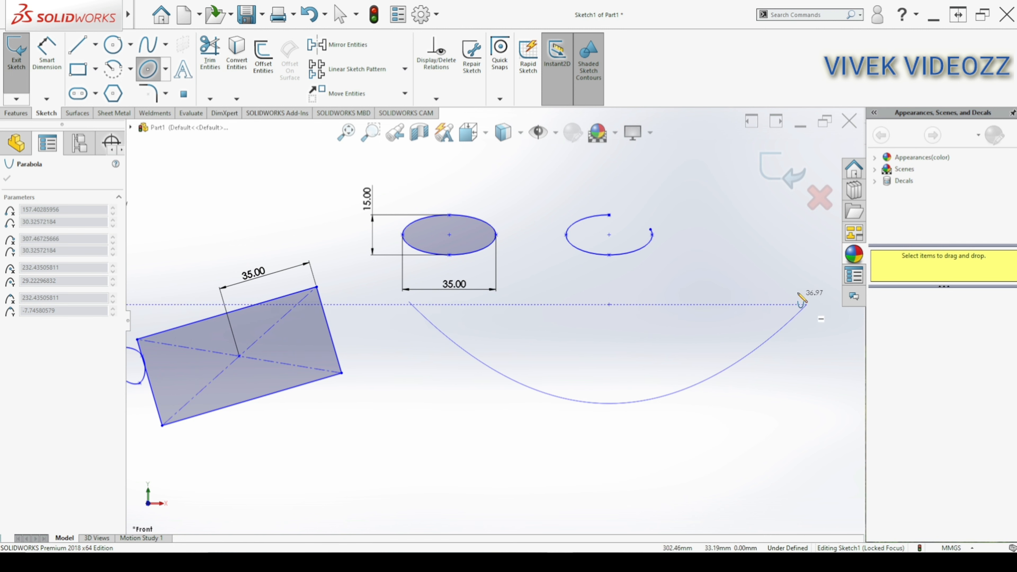
left_click(807, 300)
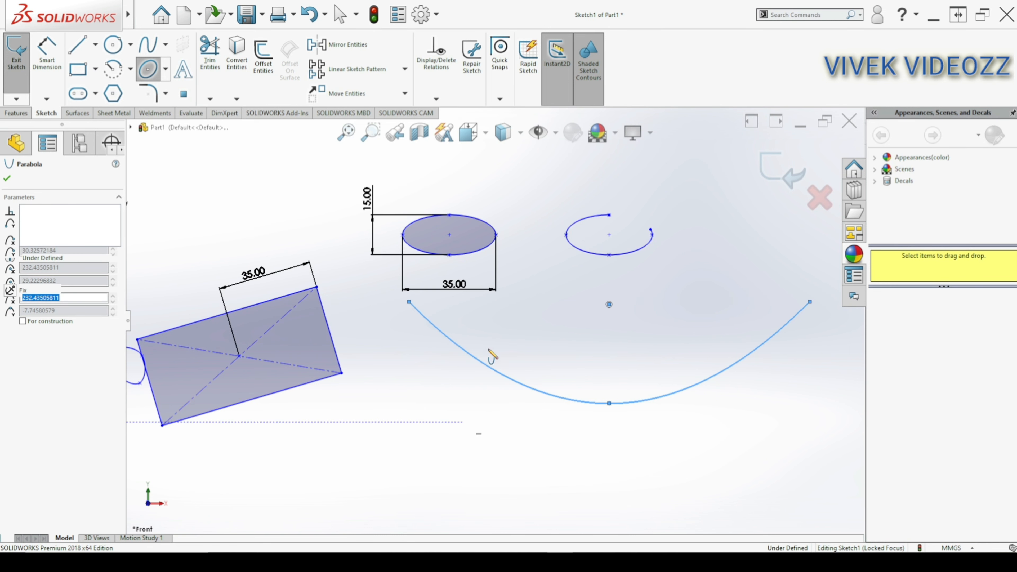
key("Escape")
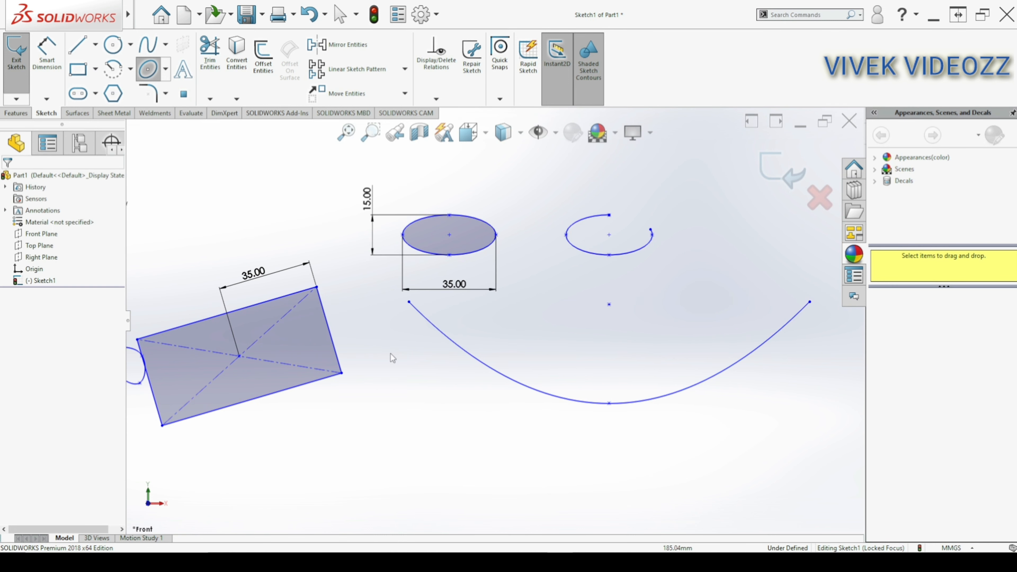
- Sketch a small conic curve starting at the midpoint of the large tilted rectangle's right edge, ending just outside it and bulging toward the lower right
scroll(400, 352, "down", 3)
scroll(481, 303, "up", 4)
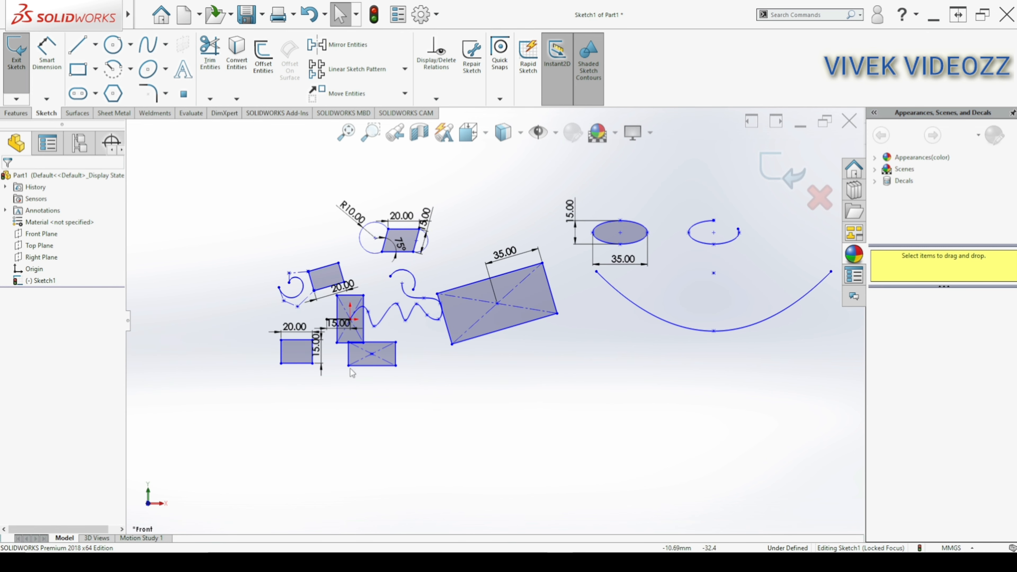
left_click(165, 69)
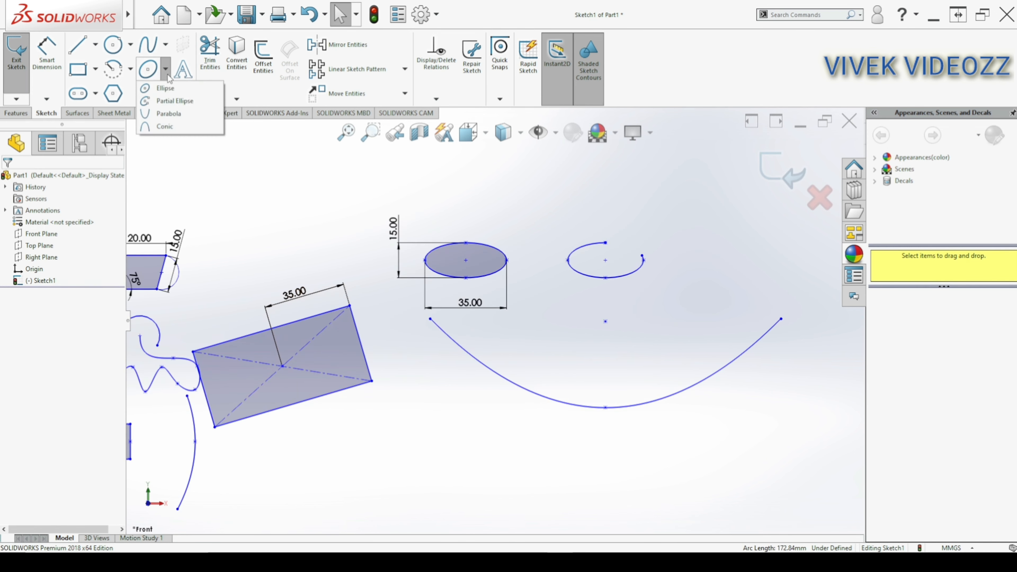
left_click(173, 129)
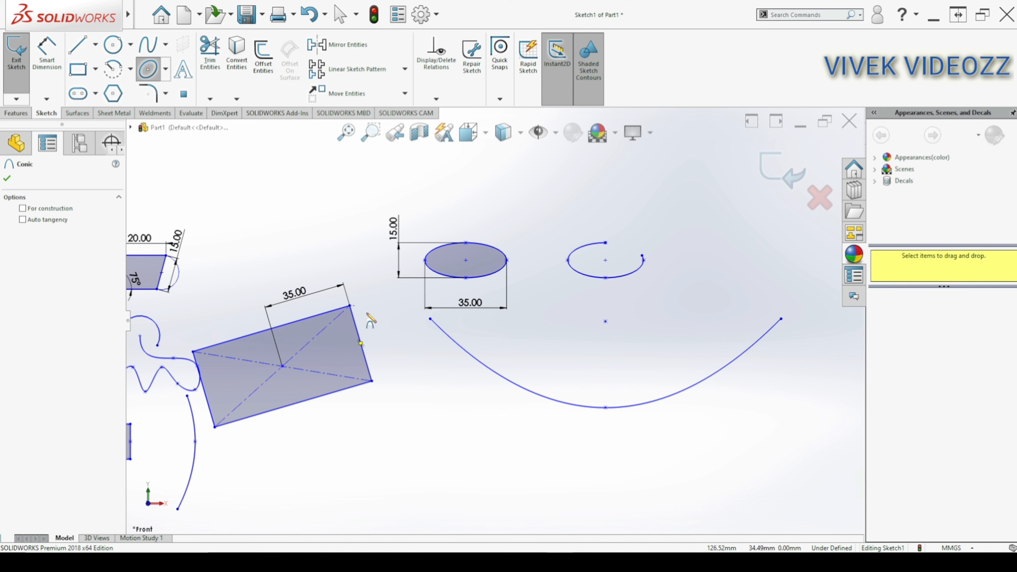
left_click(360, 343)
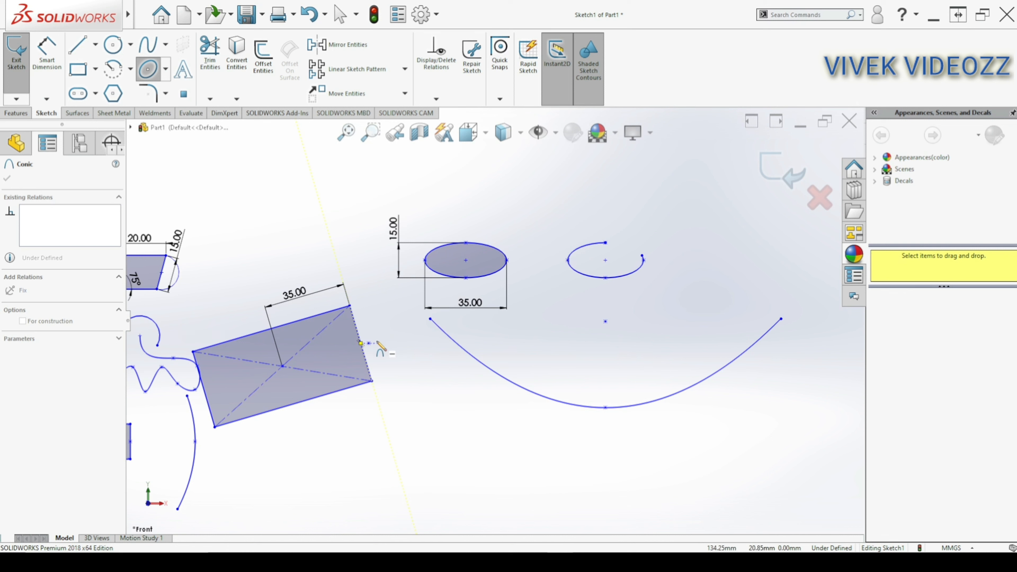
left_click(384, 336)
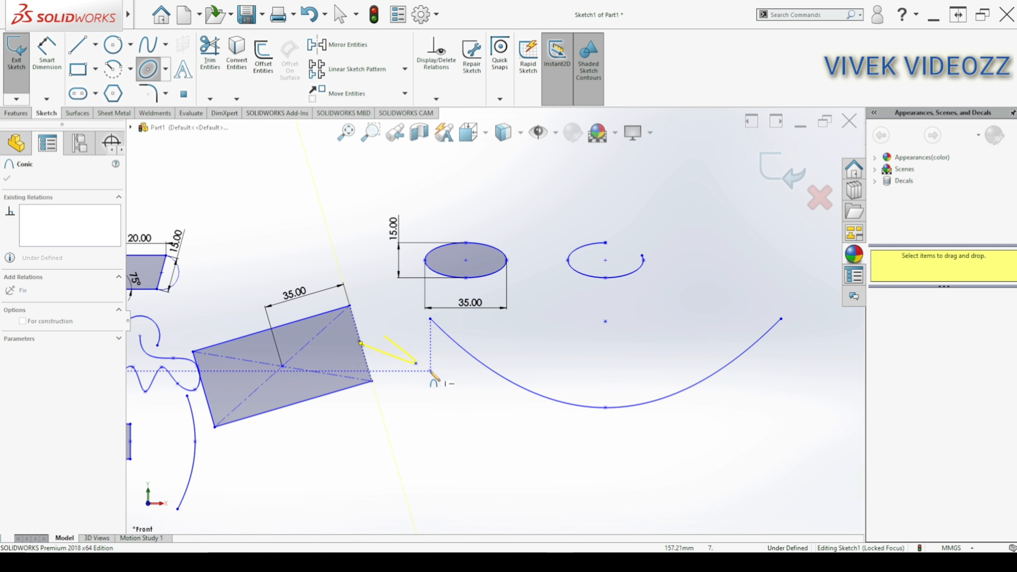
left_click(411, 370)
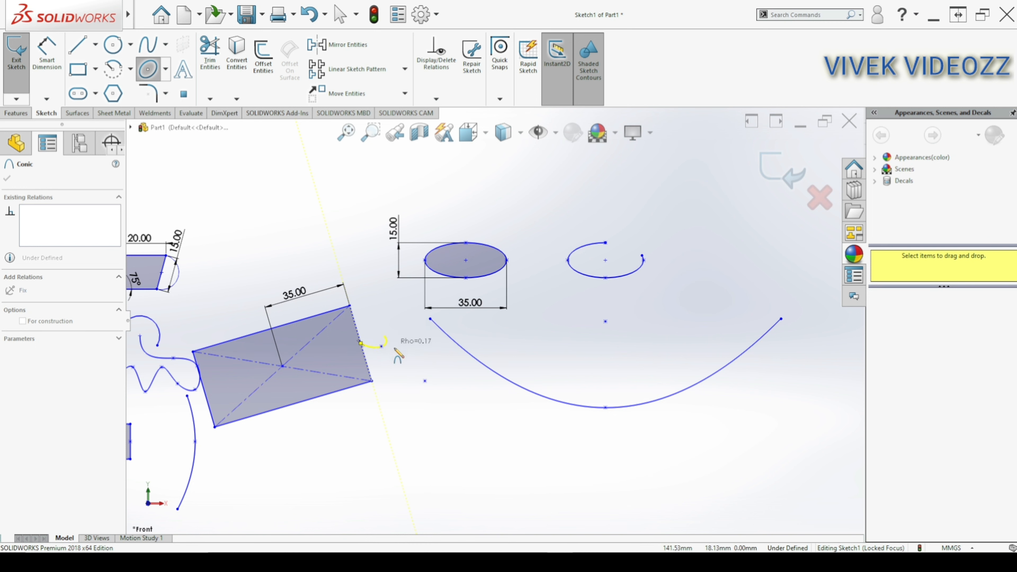
left_click(398, 355)
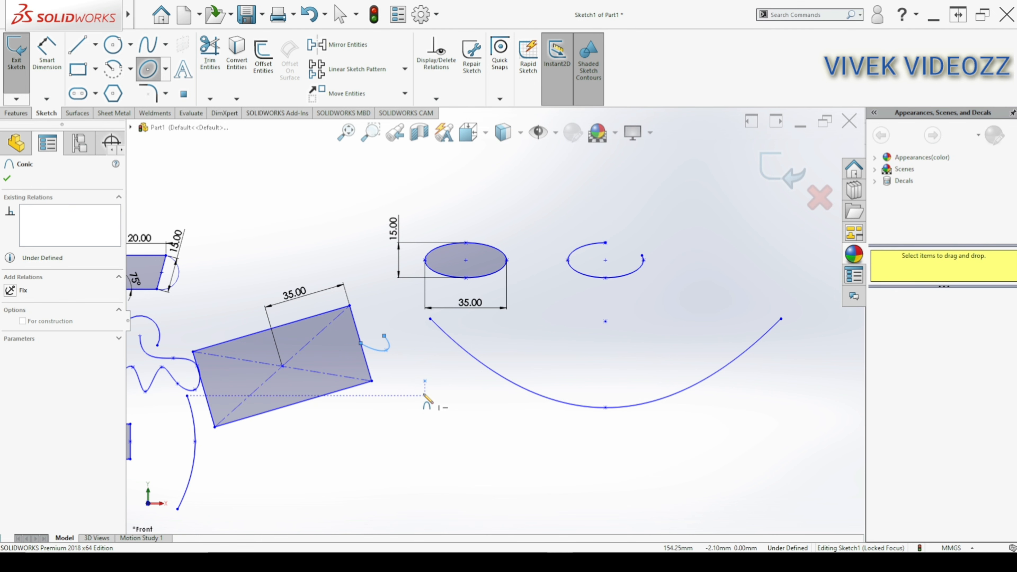
scroll(493, 328, "up", 2)
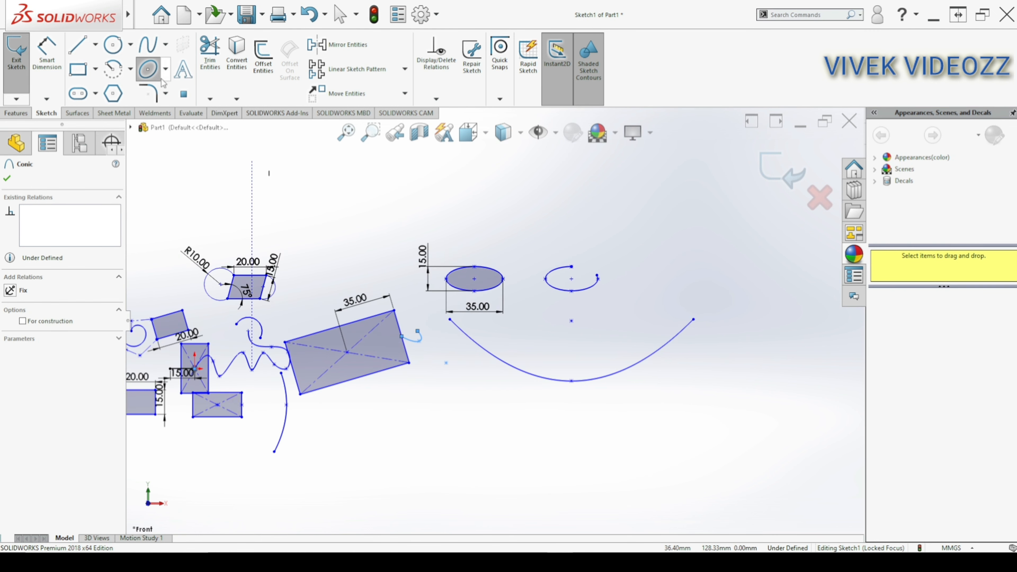
left_click(166, 69)
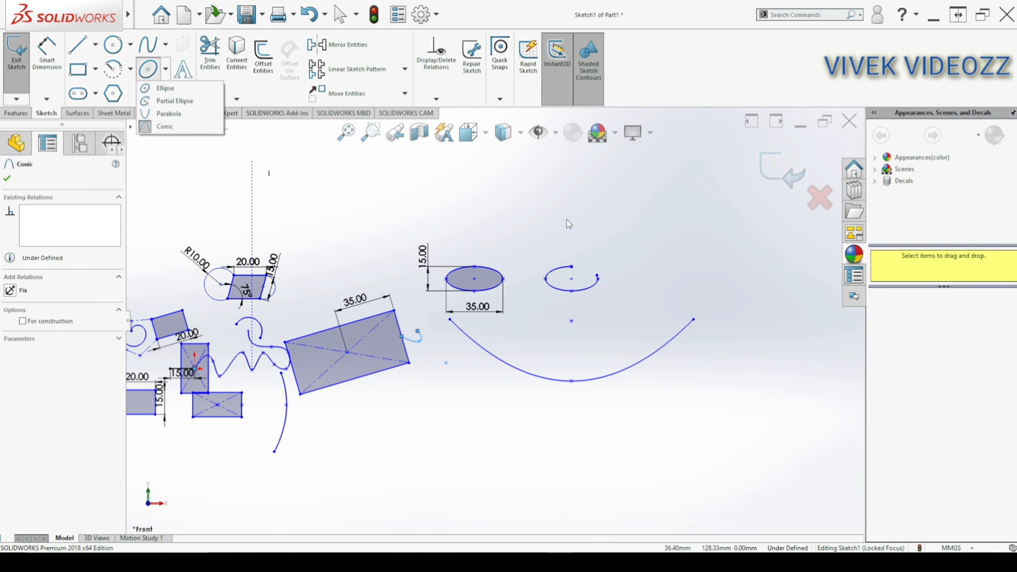
key("Escape")
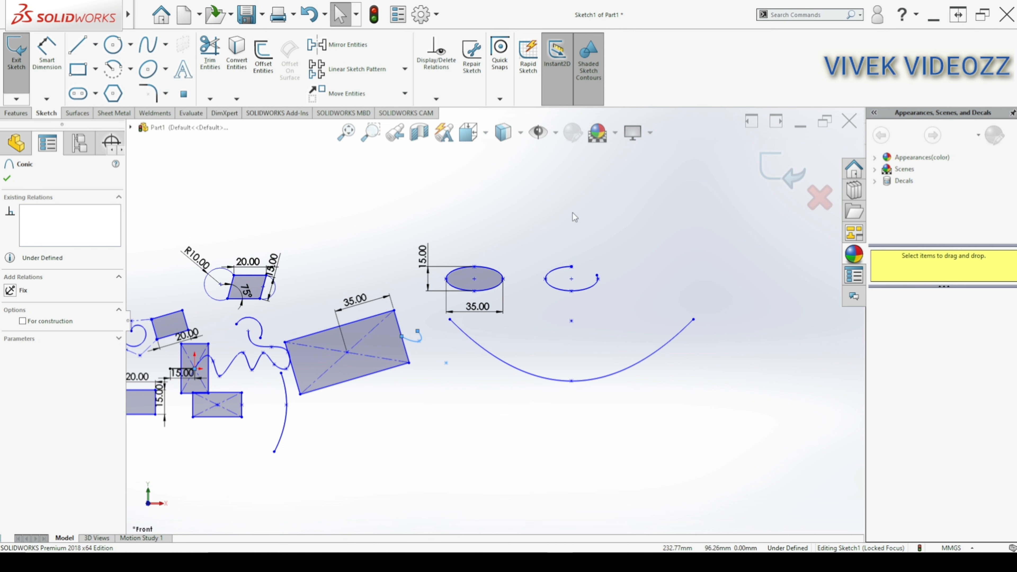
left_click(165, 69)
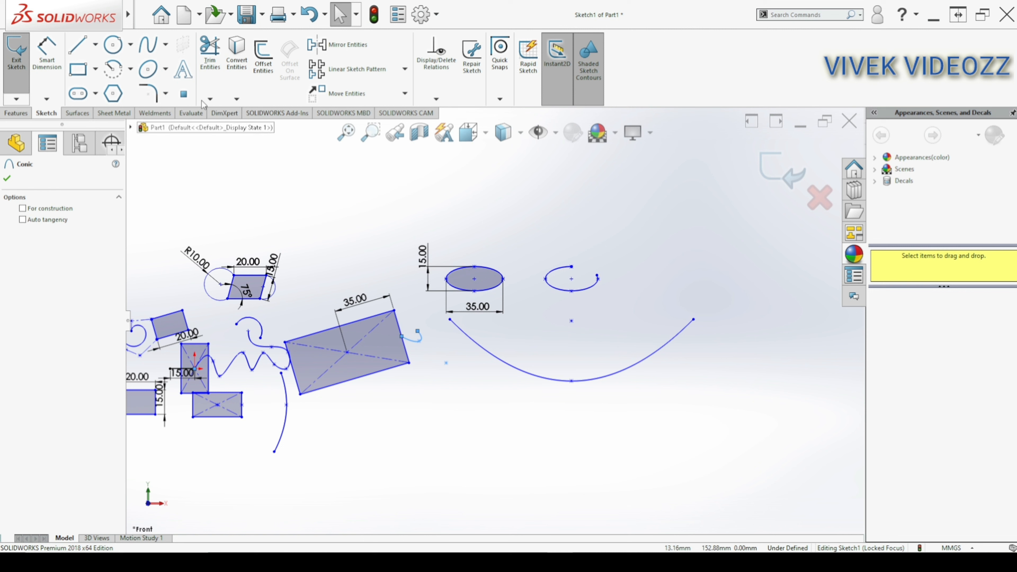
left_click(166, 69)
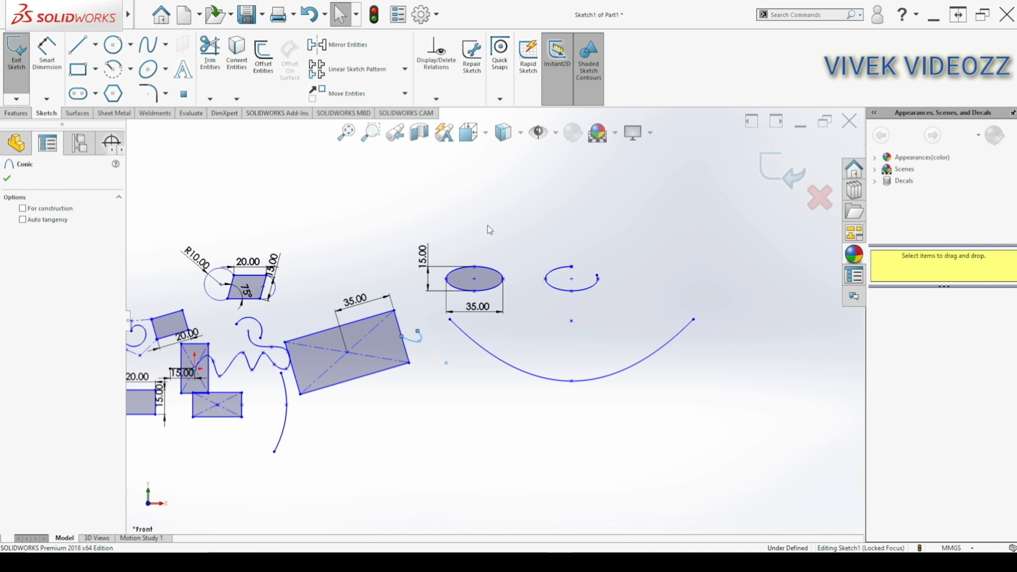
key("Escape")
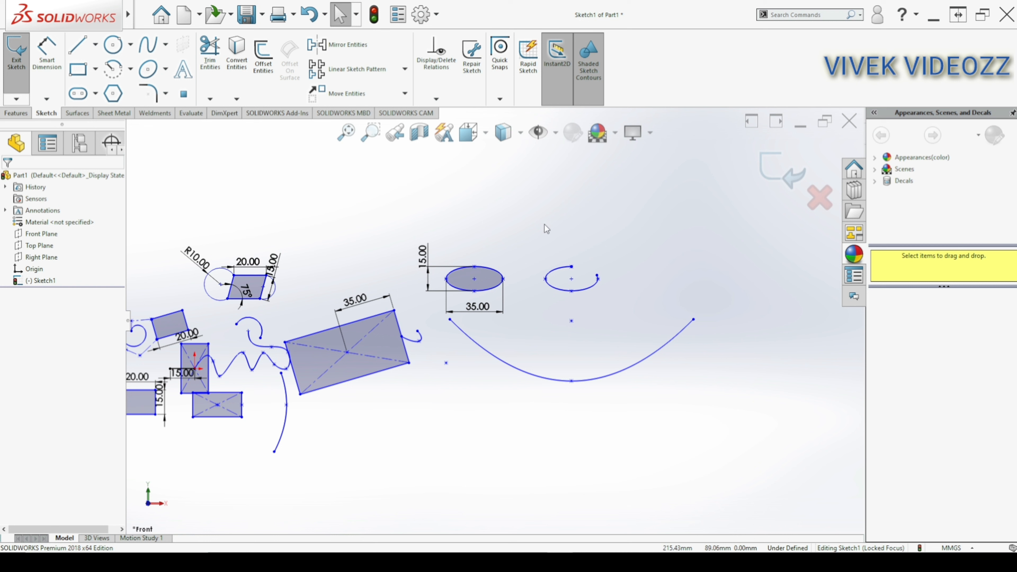
left_click(166, 68)
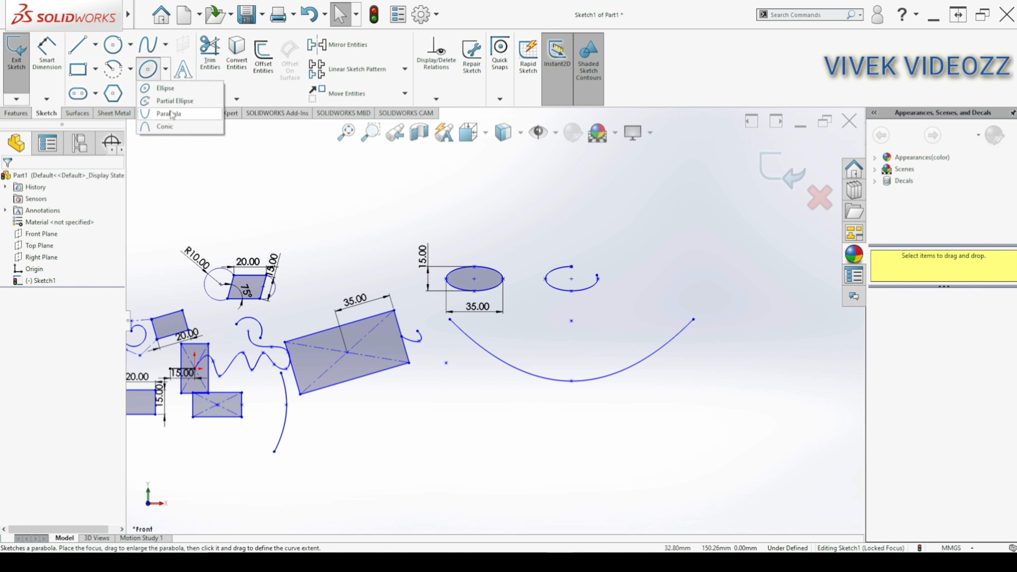
key("Return")
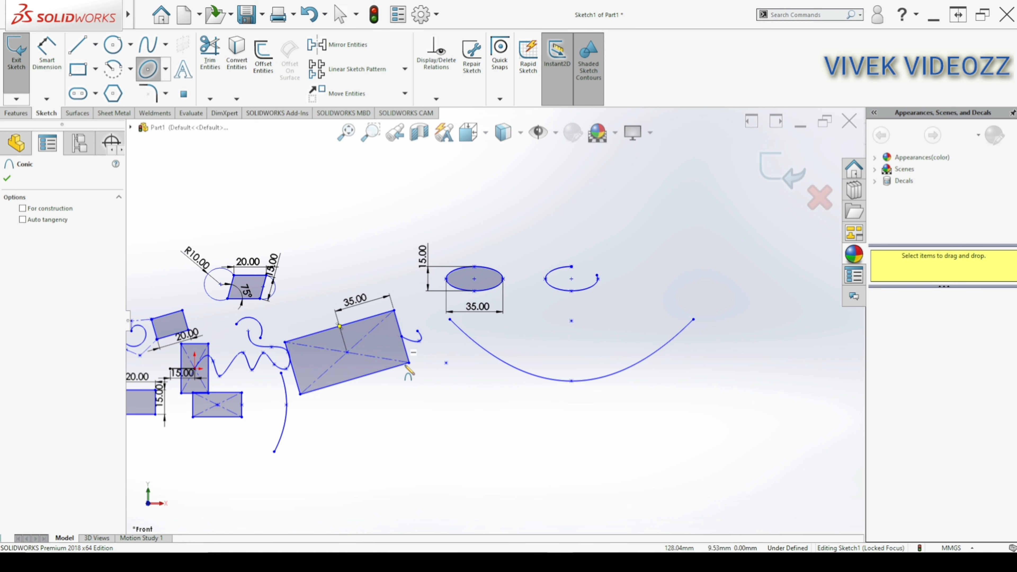
left_click(446, 363)
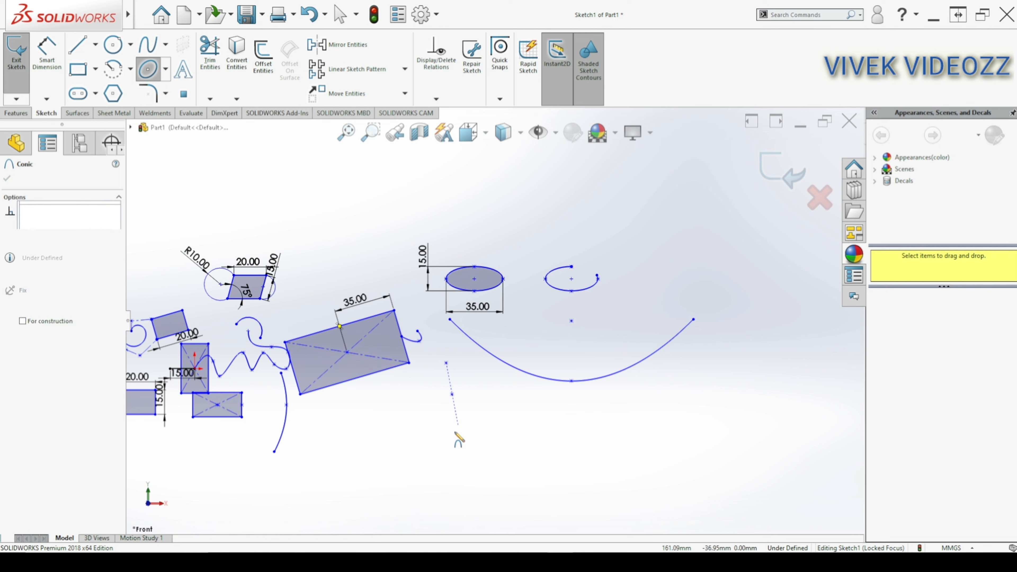
left_click(446, 443)
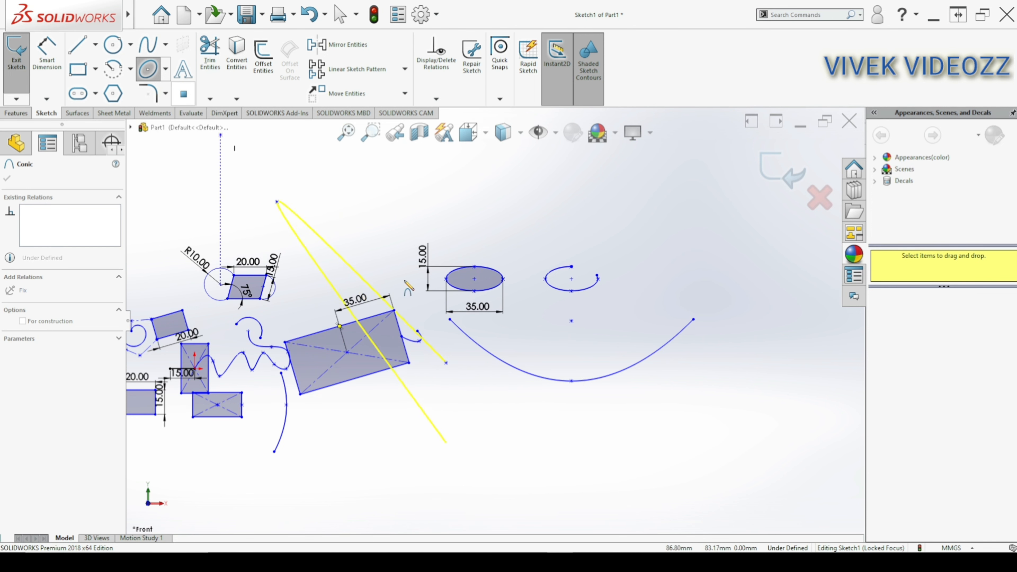
key("Escape")
key("Escape")
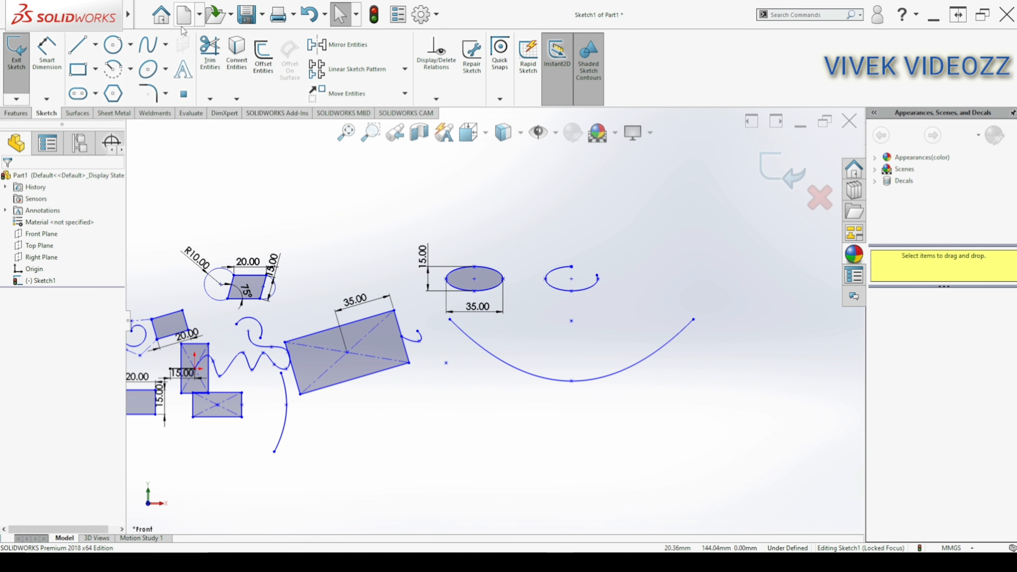
- Sketch a conic with rho about 0.75 joining the right corners of the lower center rectangle, its apex aimed at the neighboring arc's midpoint
left_click(165, 68)
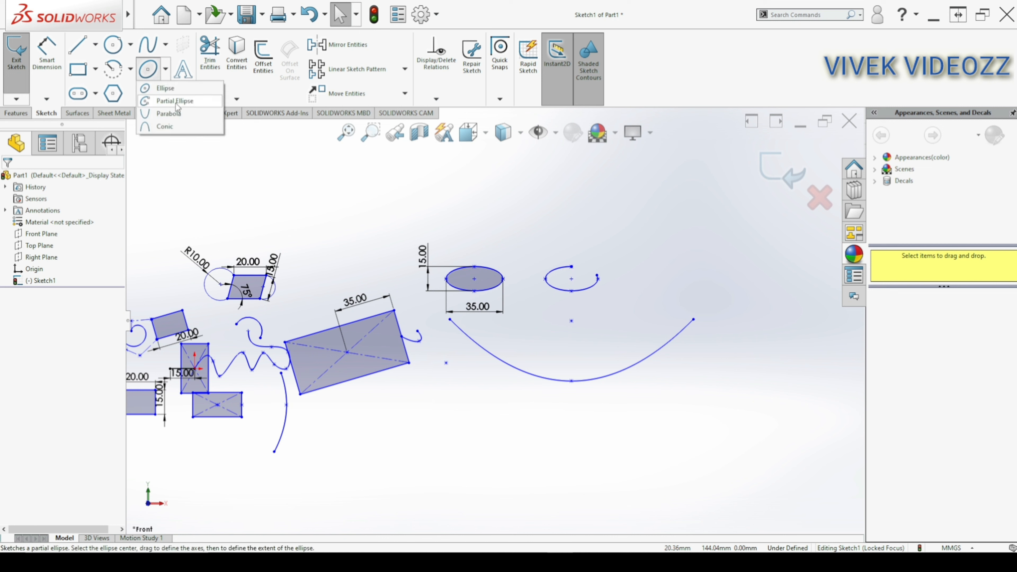
left_click(171, 129)
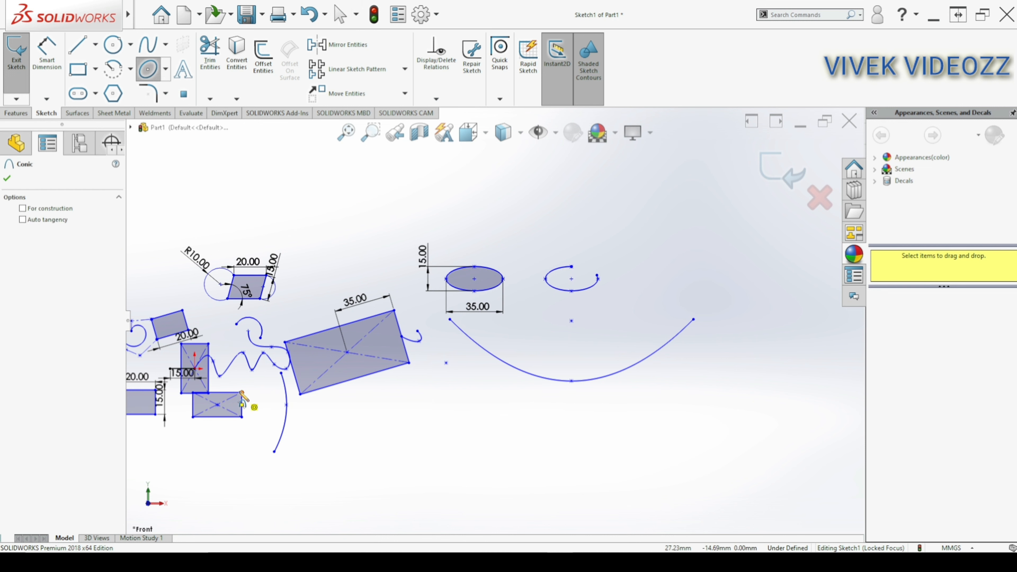
left_click(242, 405)
left_click(242, 416)
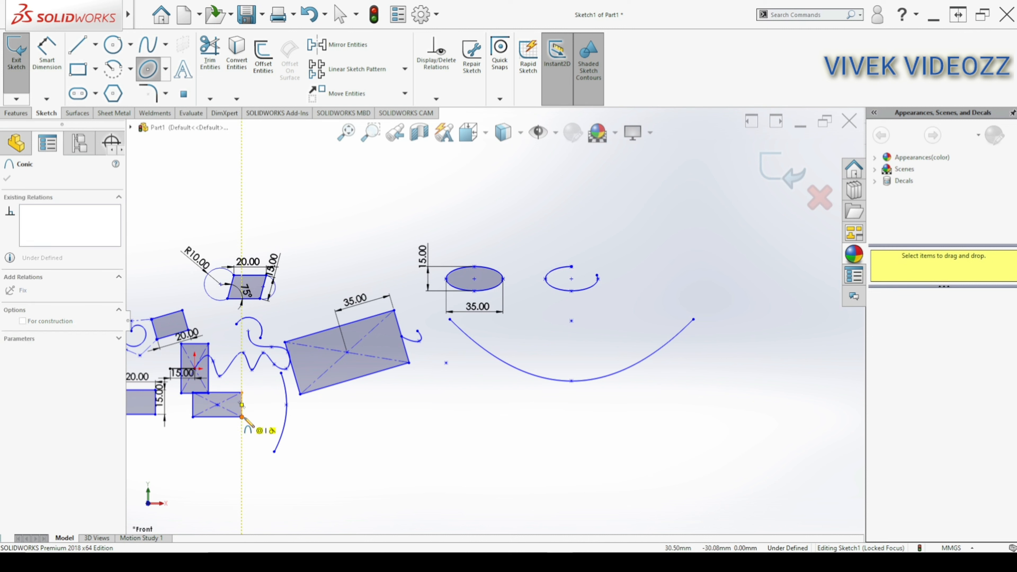
left_click(286, 405)
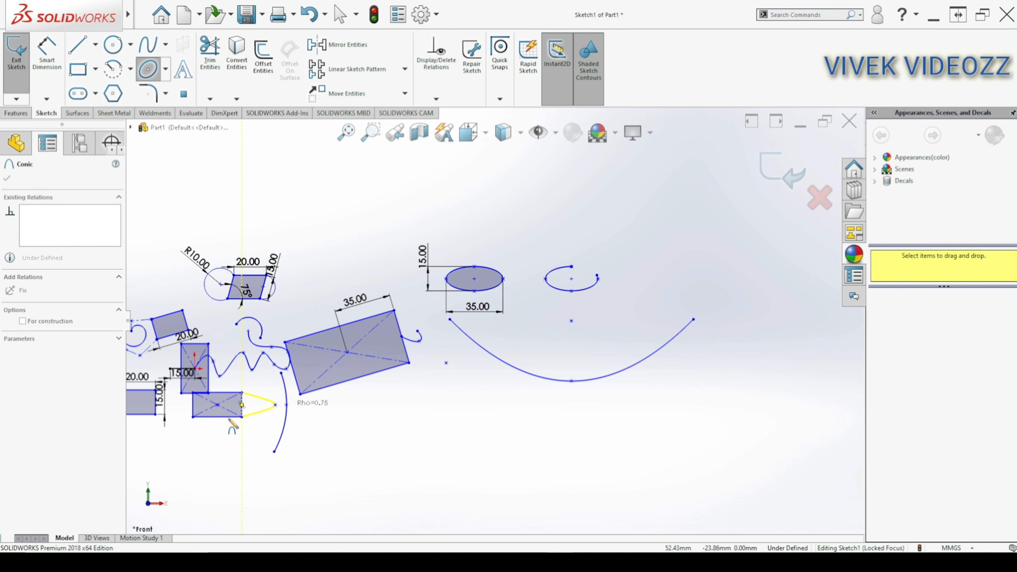
left_click(274, 412)
key("Escape")
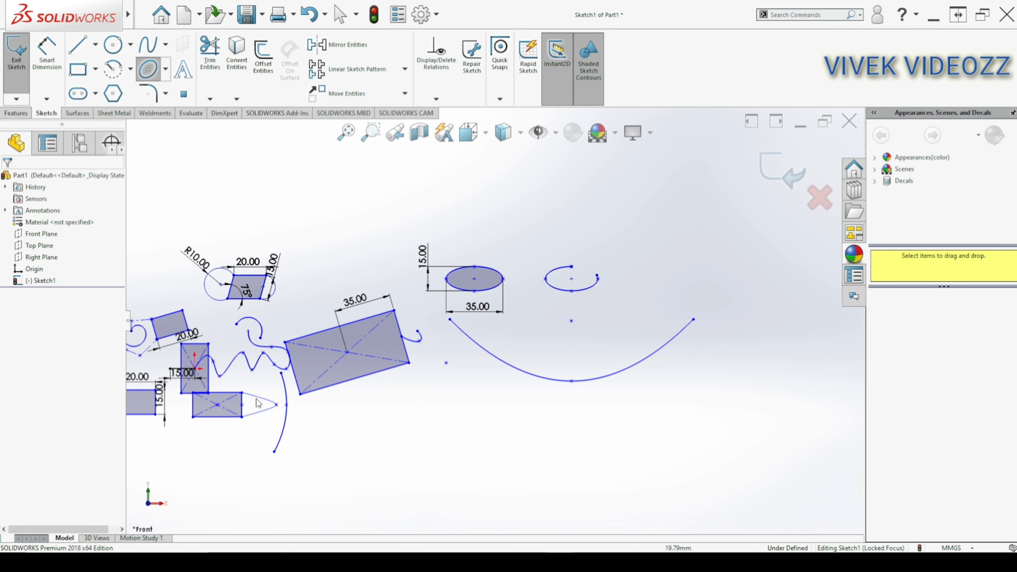
scroll(265, 411, "down", 5)
scroll(379, 318, "down", 3)
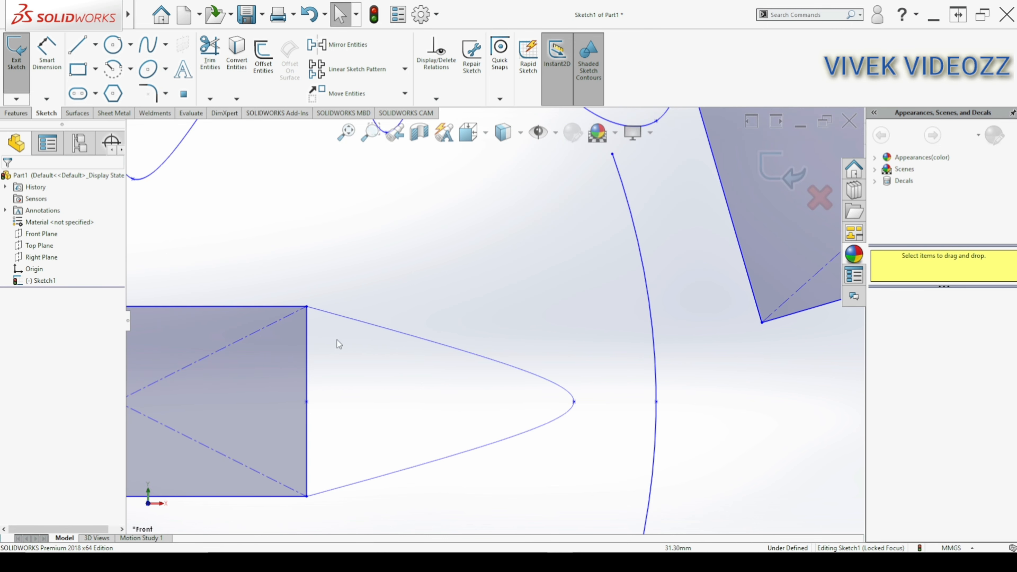
scroll(338, 344, "up", 10)
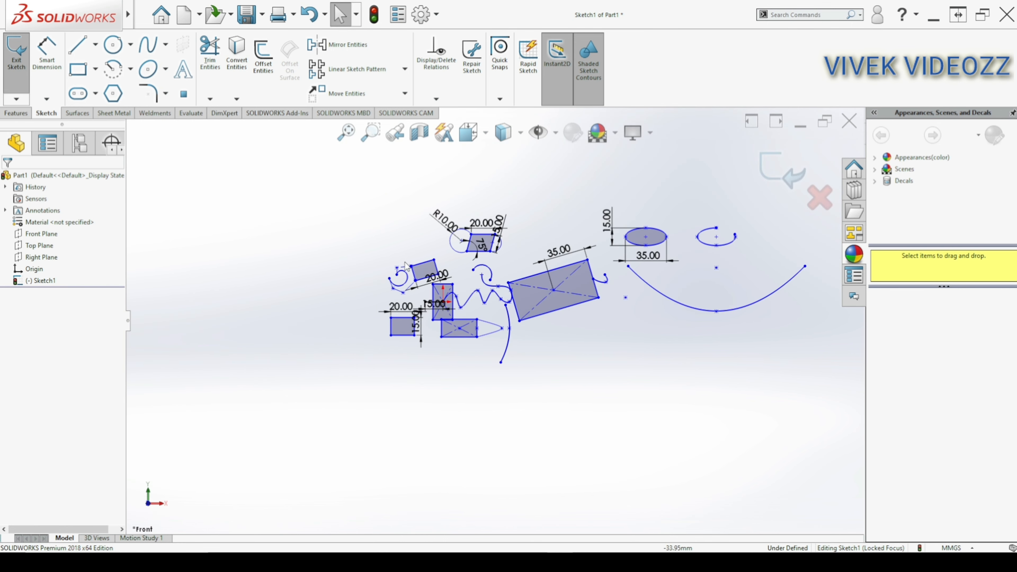
- Sketch a horizontal straight slot with automatic overall-length dimensions above the parallelogram, about 93 mm long and 32 mm wide
scroll(577, 286, "down", 5)
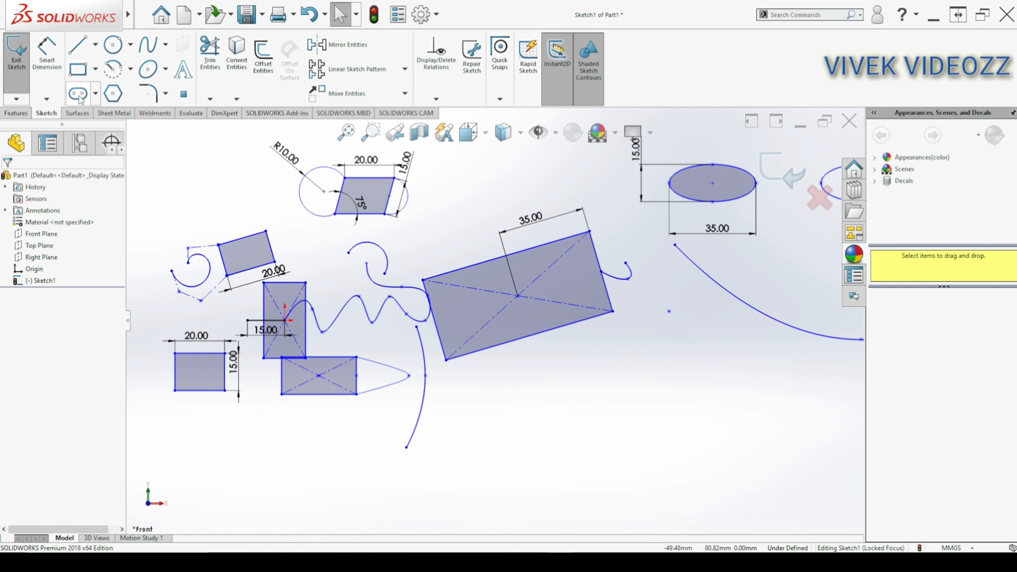
left_click(96, 93)
left_click(94, 113)
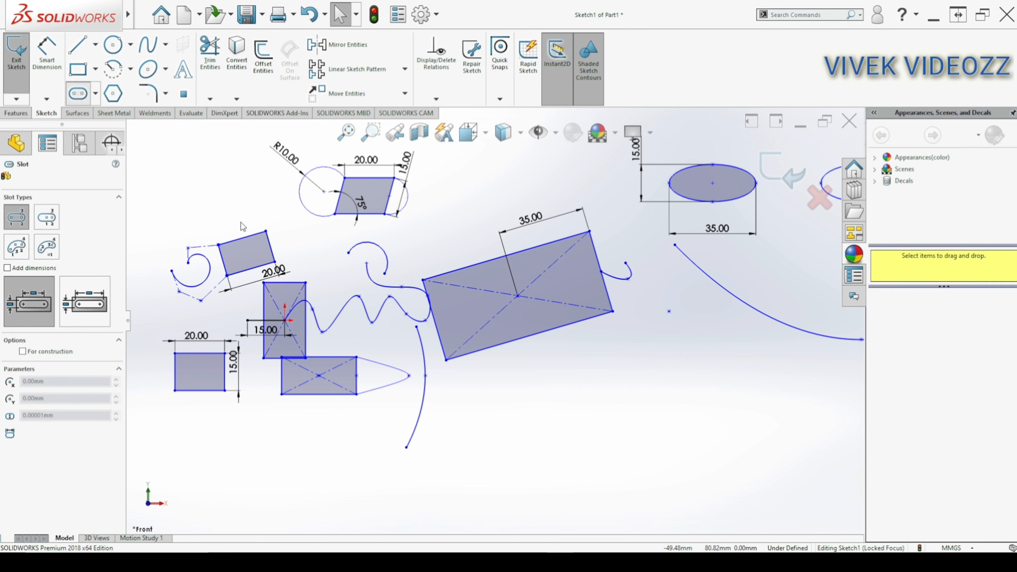
scroll(464, 362, "up", 5)
scroll(520, 316, "down", 3)
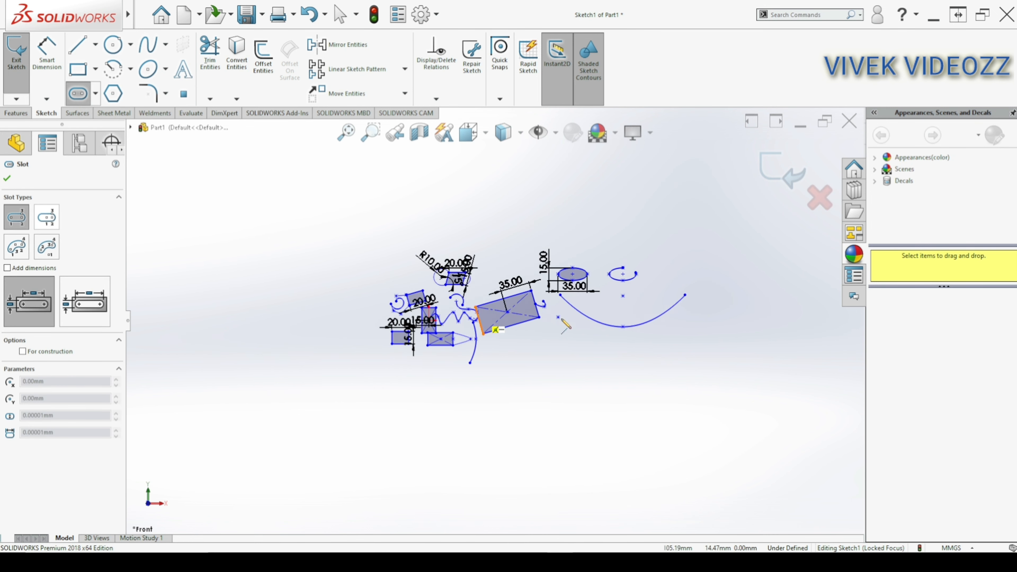
scroll(501, 216, "up", 2)
scroll(514, 208, "down", 3)
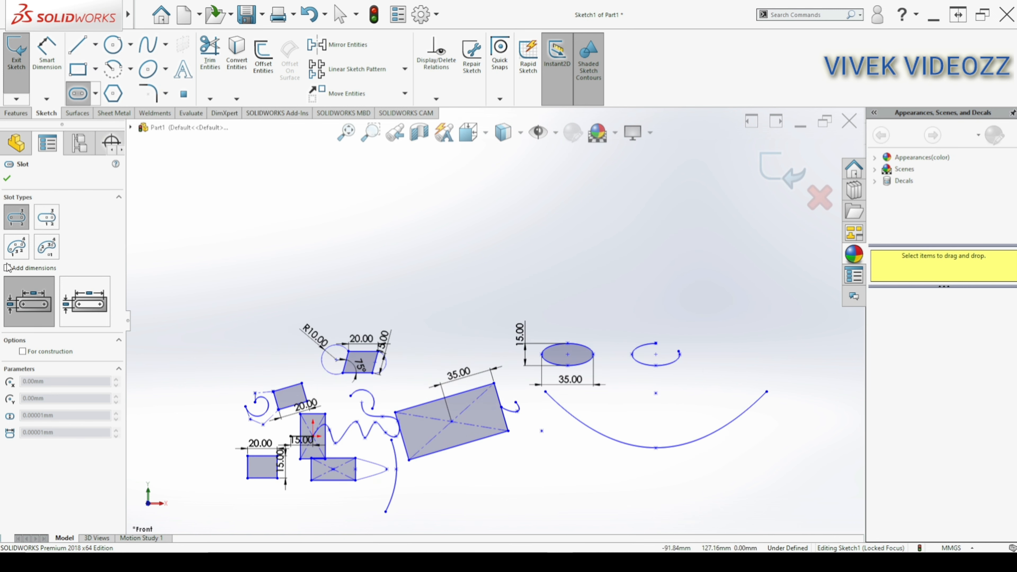
left_click(96, 306)
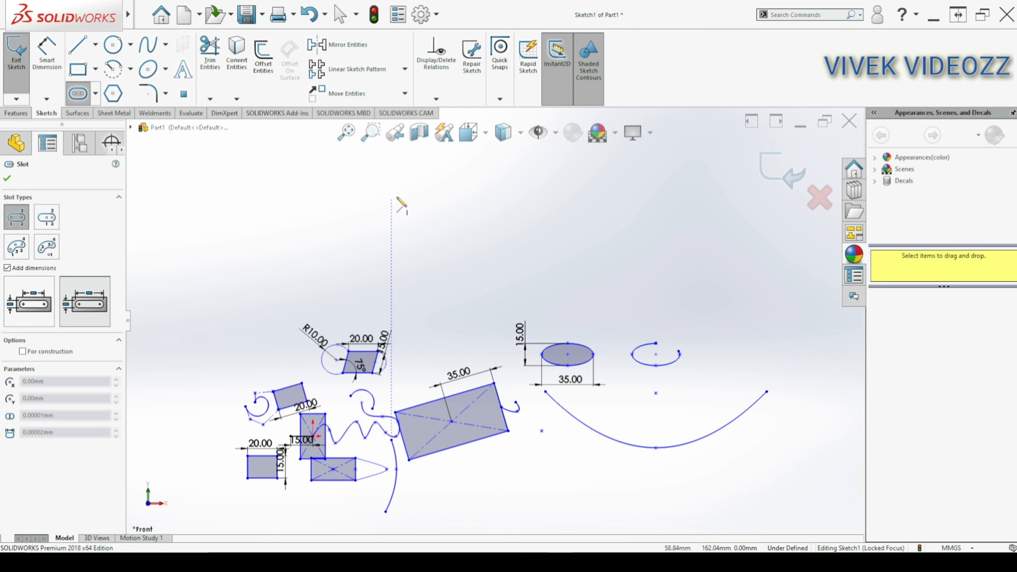
left_click(349, 215)
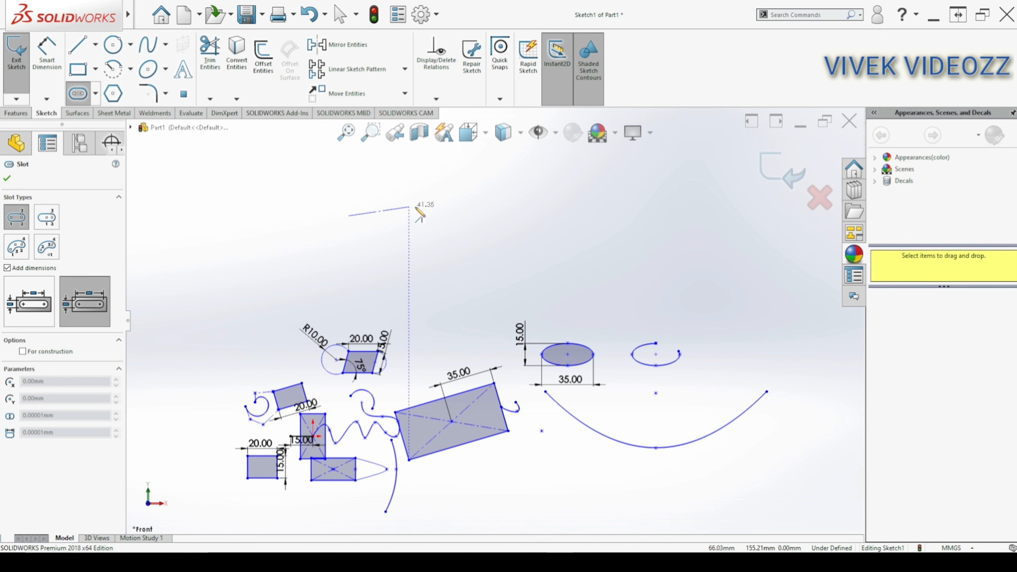
left_click(438, 216)
left_click(454, 192)
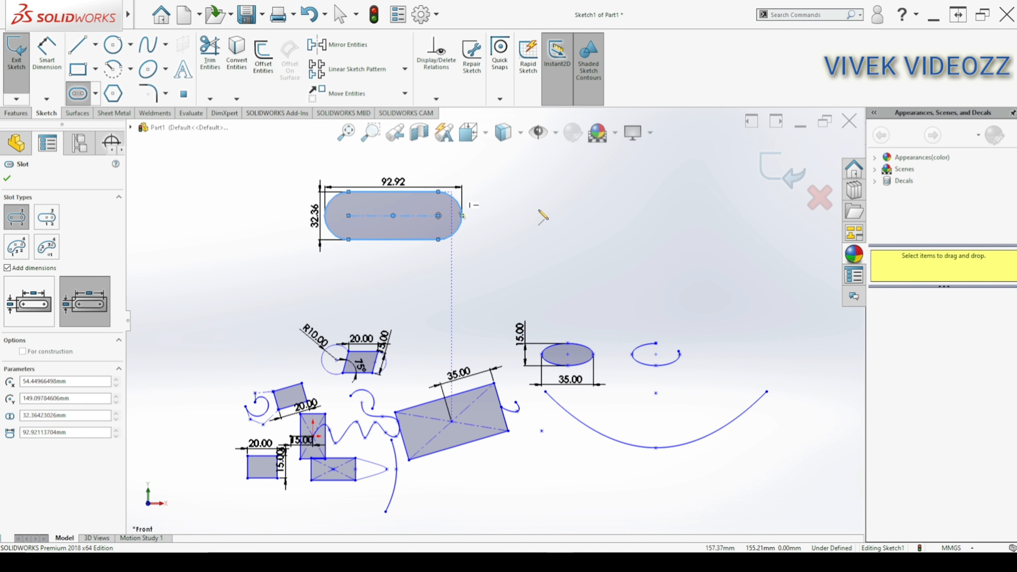
- Set the slot's overall length to 100 mm and its width to 35 mm
left_click(47, 60)
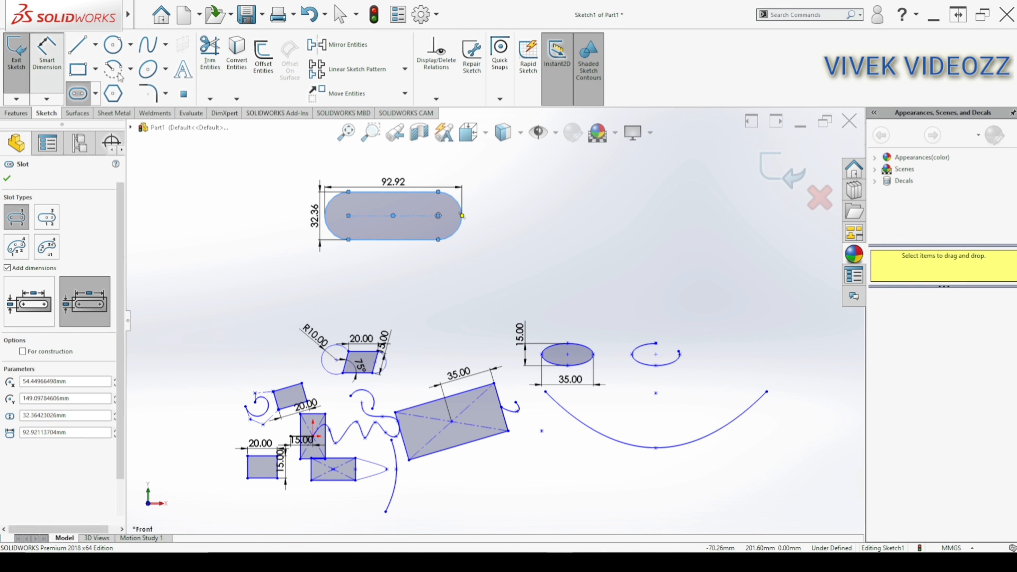
double_click(396, 181)
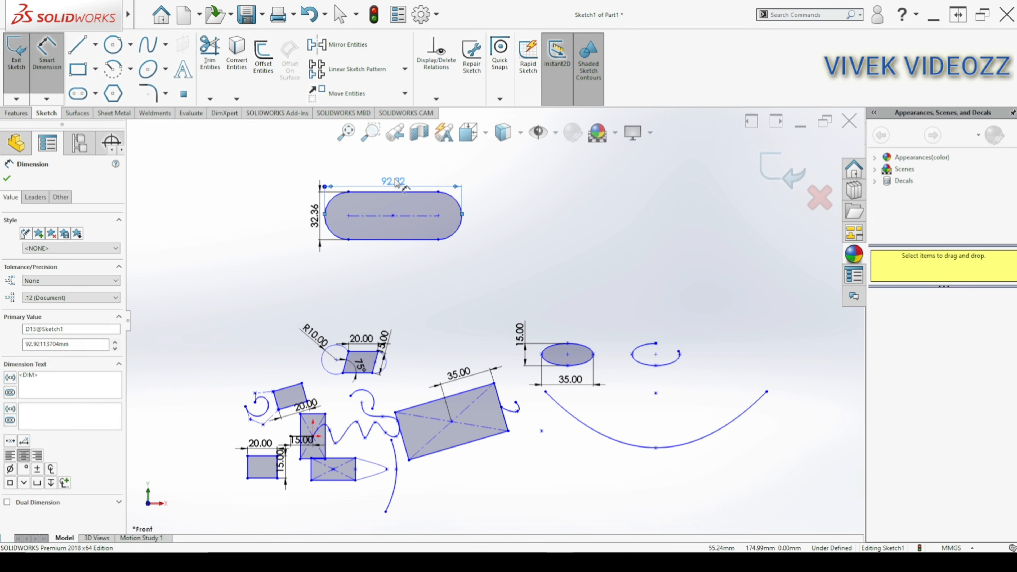
type("100")
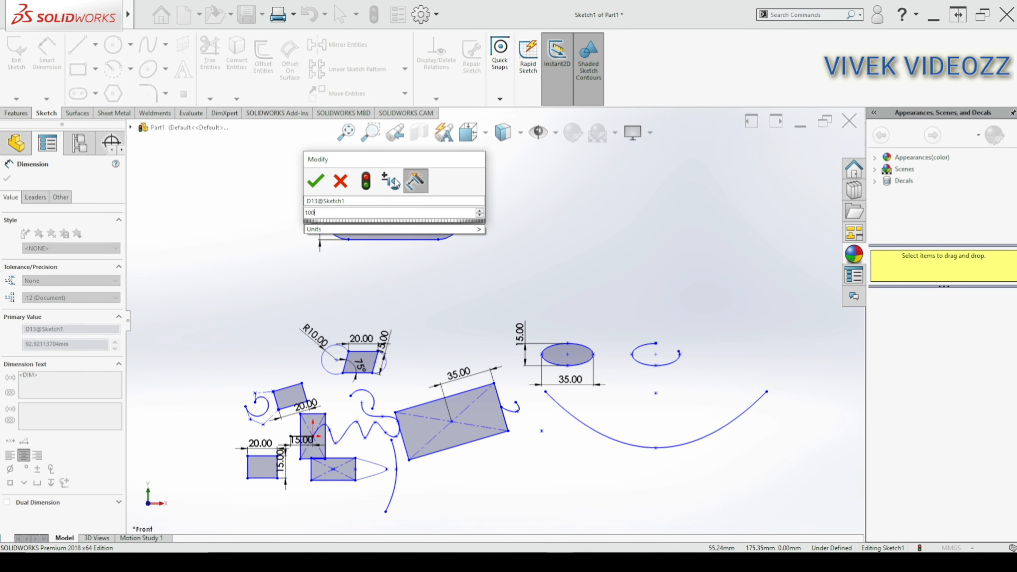
key("Return")
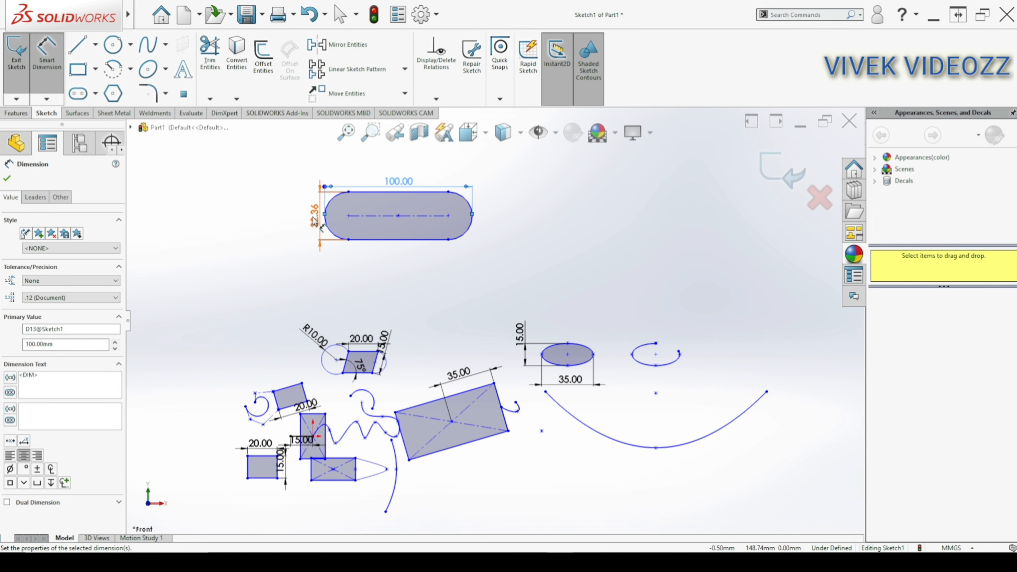
double_click(314, 217)
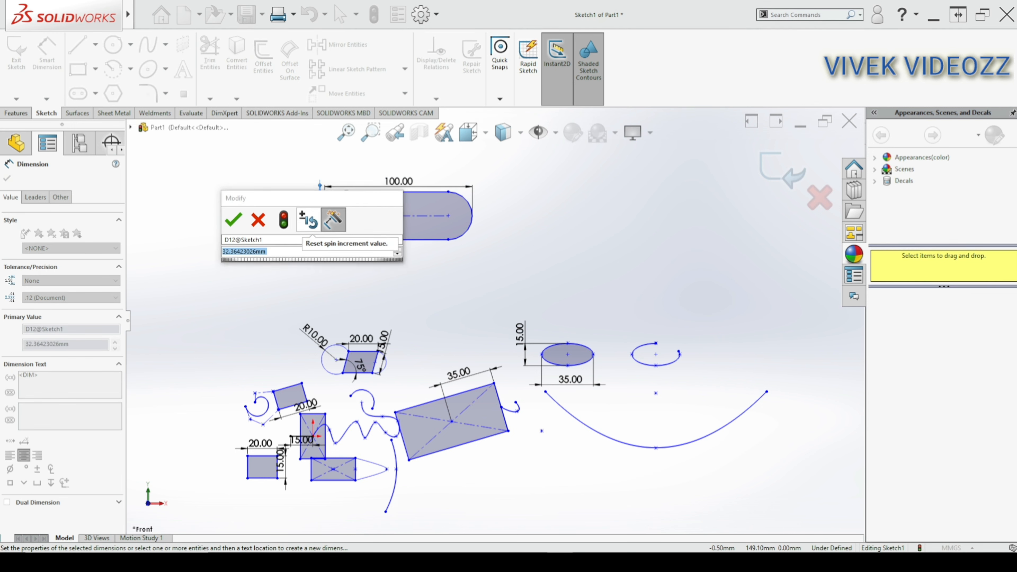
type("25")
key("Return")
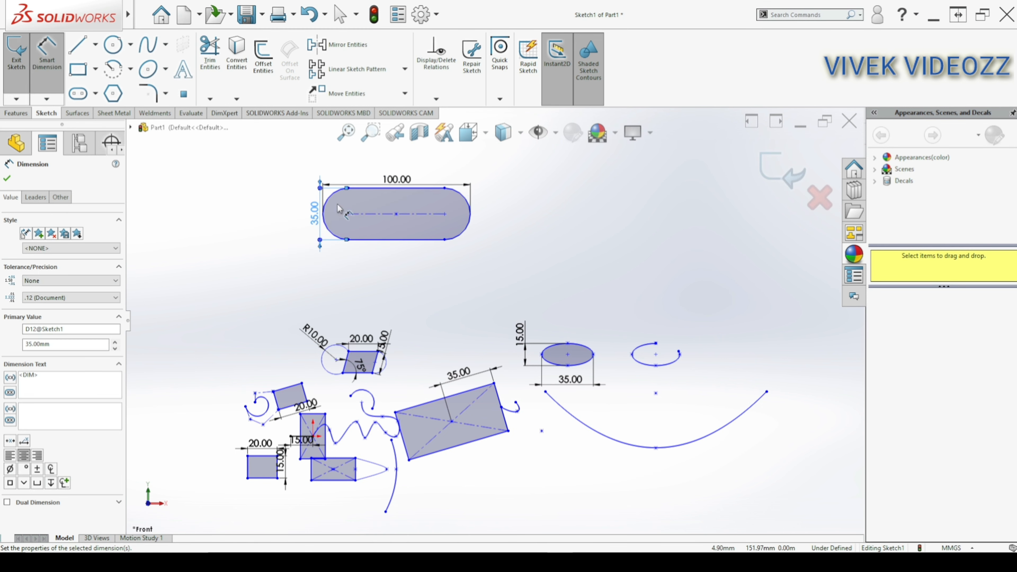
left_click(7, 178)
- Sketch a second straight slot level with and right of the first, dimensioned center to center, about 63 mm between centers and 29 mm wide
left_click(78, 94)
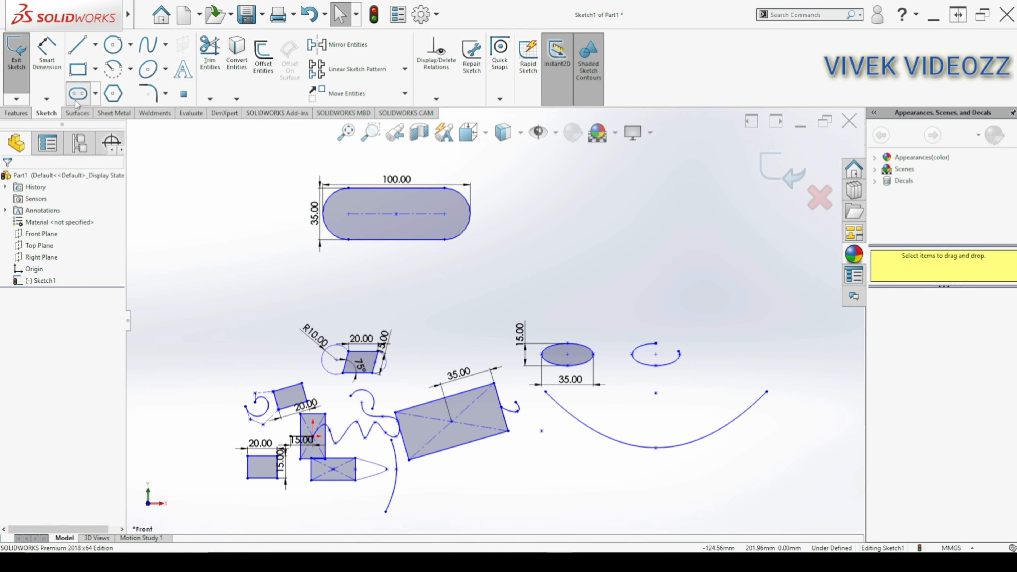
left_click(23, 307)
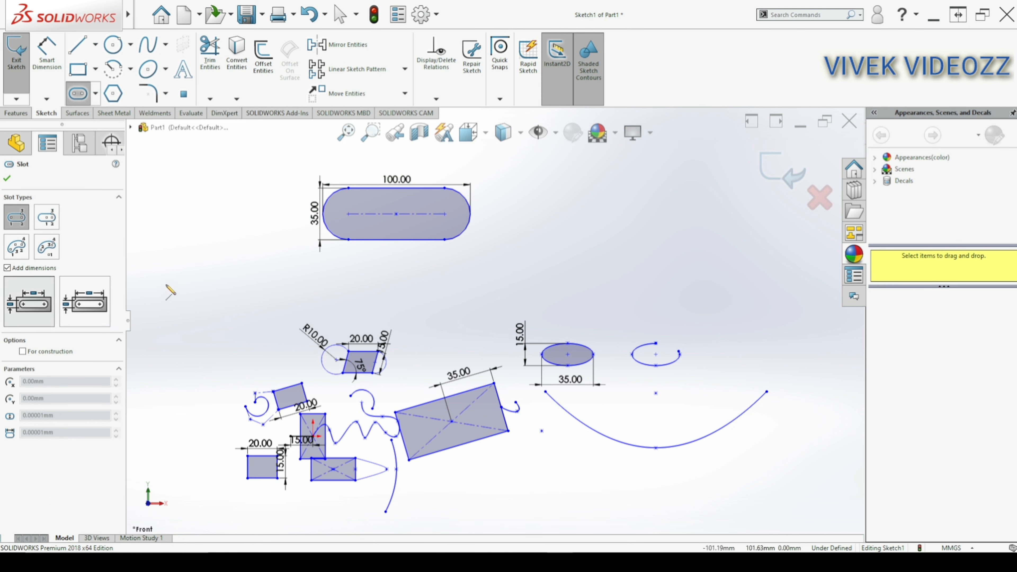
left_click(523, 214)
left_click(615, 214)
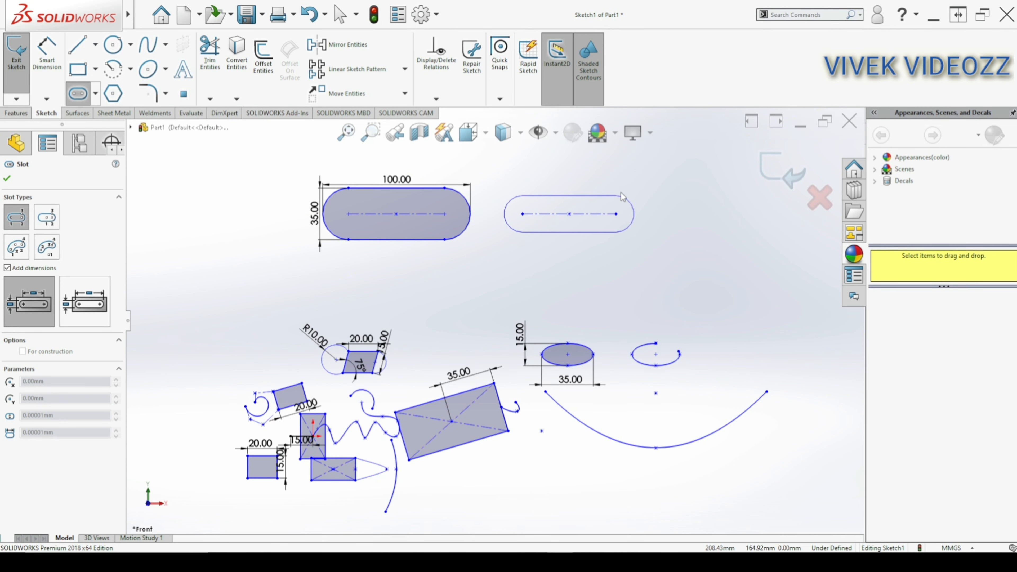
left_click(622, 194)
key("Escape")
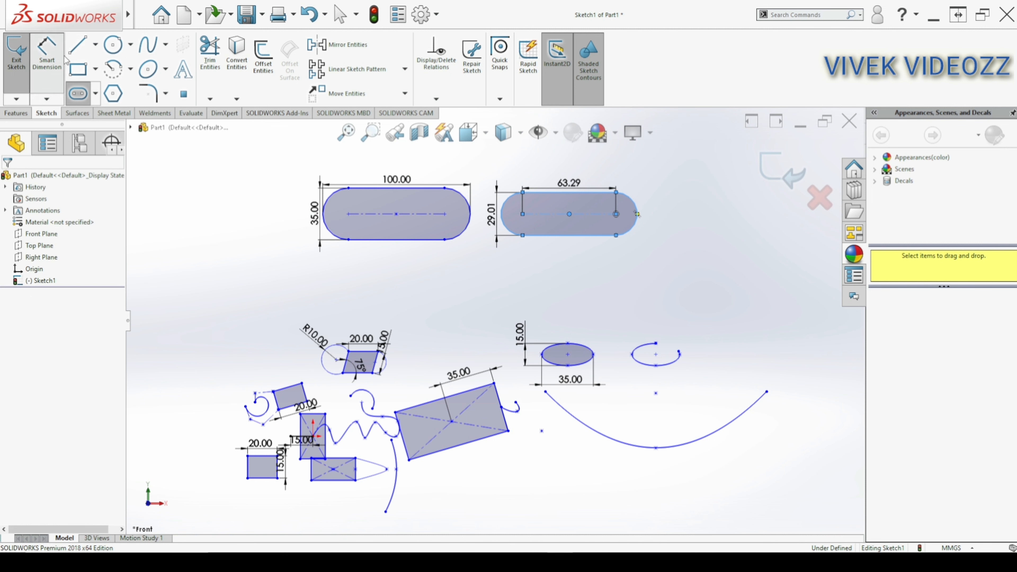
- Set the second slot's center-to-center length to 100 mm and its width to 35 mm
left_click(569, 183)
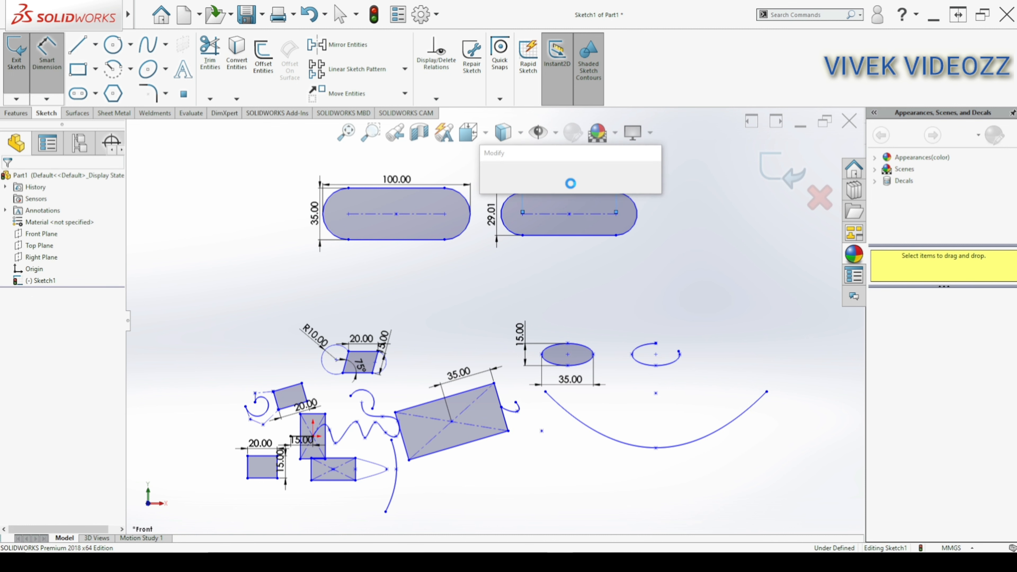
key("Return")
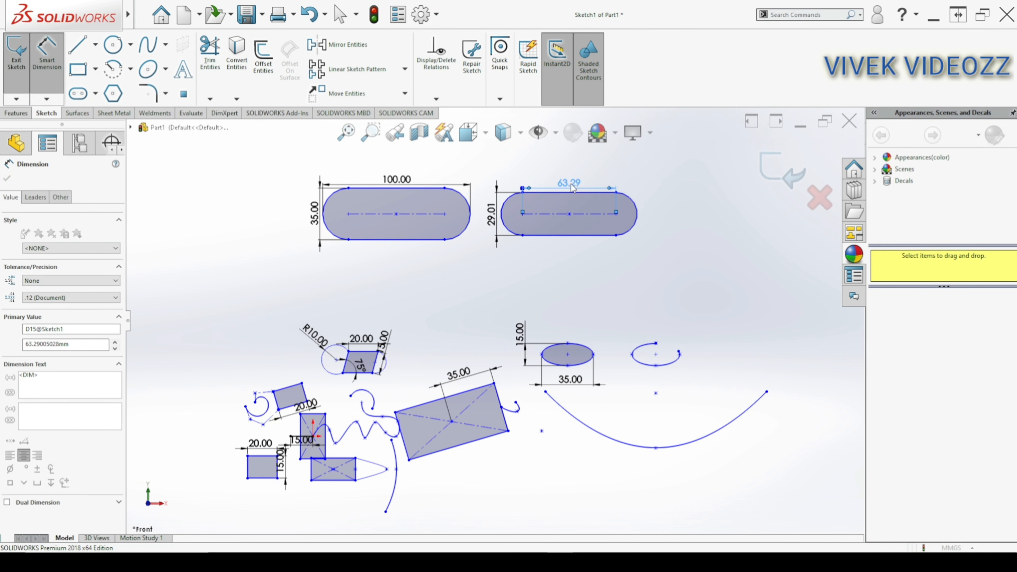
left_click(491, 215)
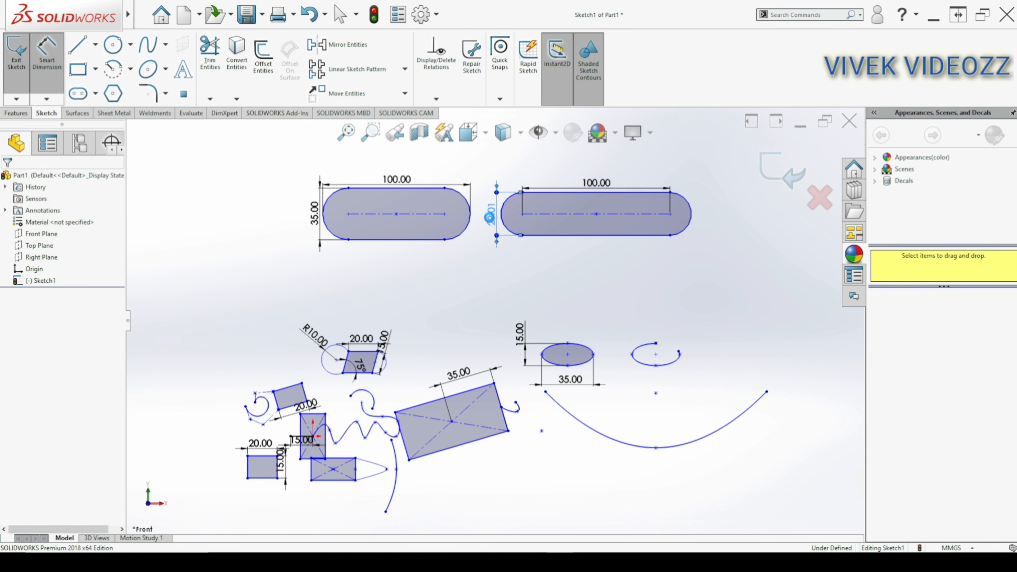
key("Return")
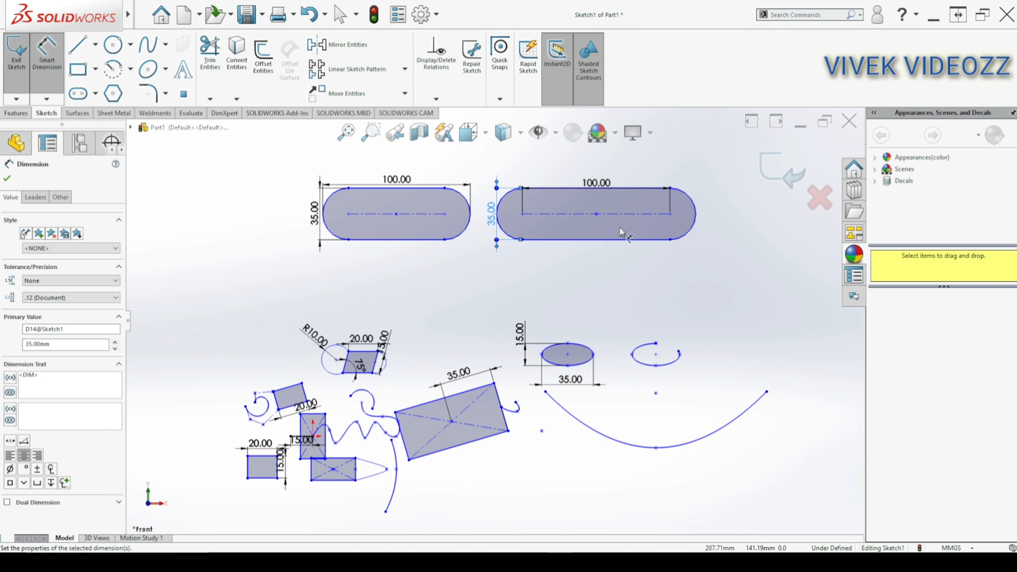
- Sketch a horizontal centerpoint straight slot centered on the partial ellipse, about 32 mm between arc centers and 21 mm wide
left_click(85, 96)
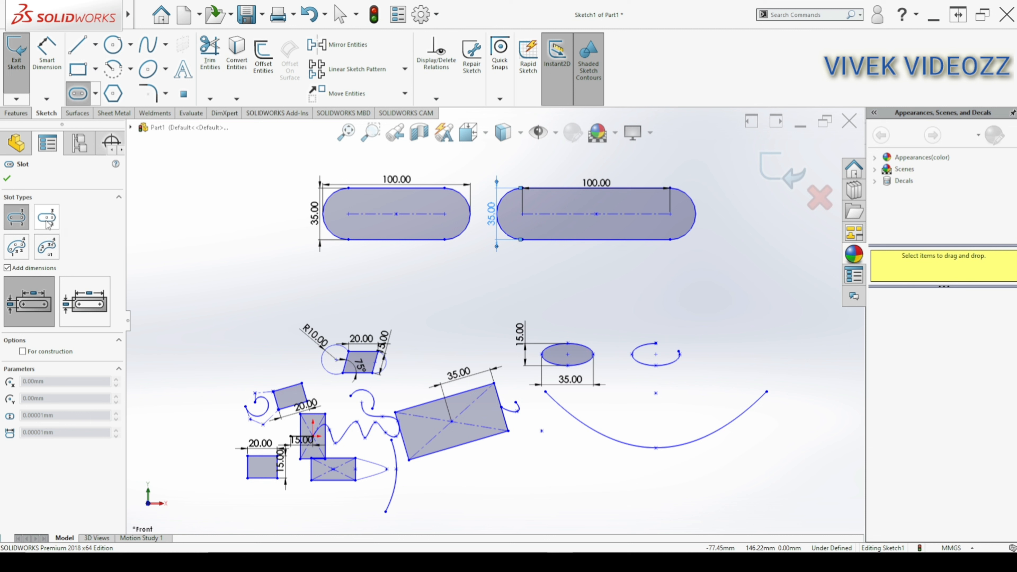
left_click(48, 218)
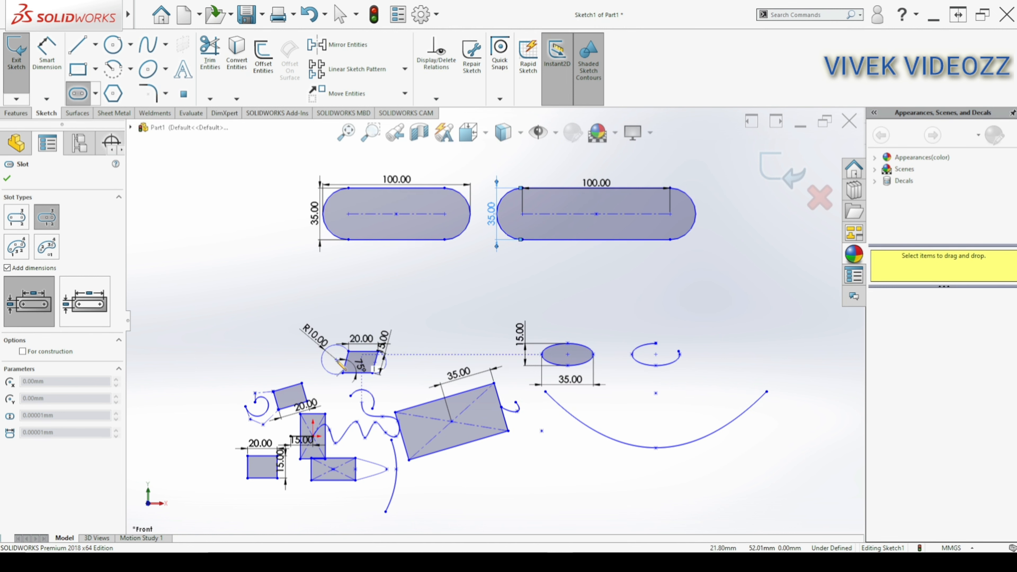
scroll(704, 366, "down", 5)
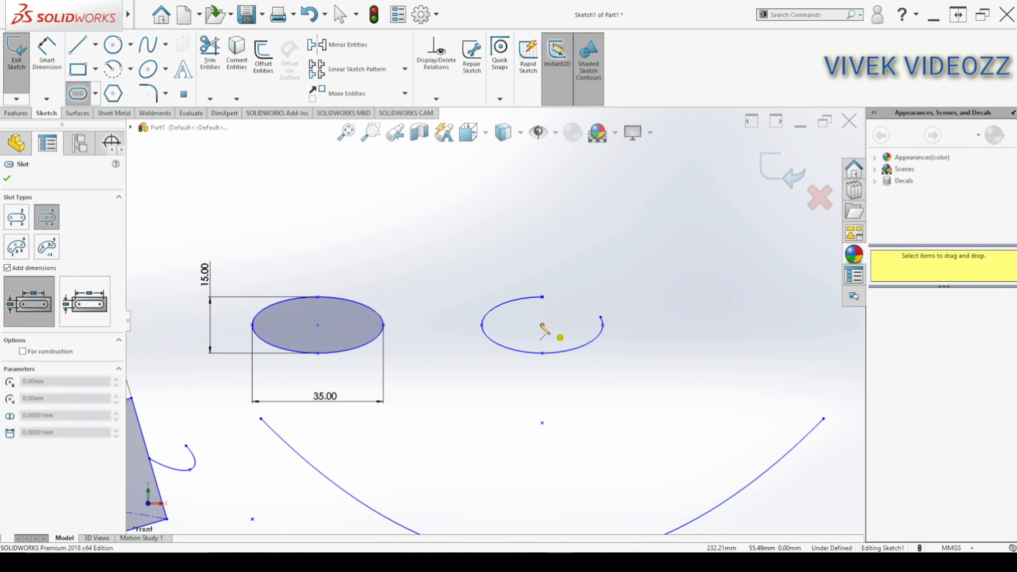
left_click(542, 325)
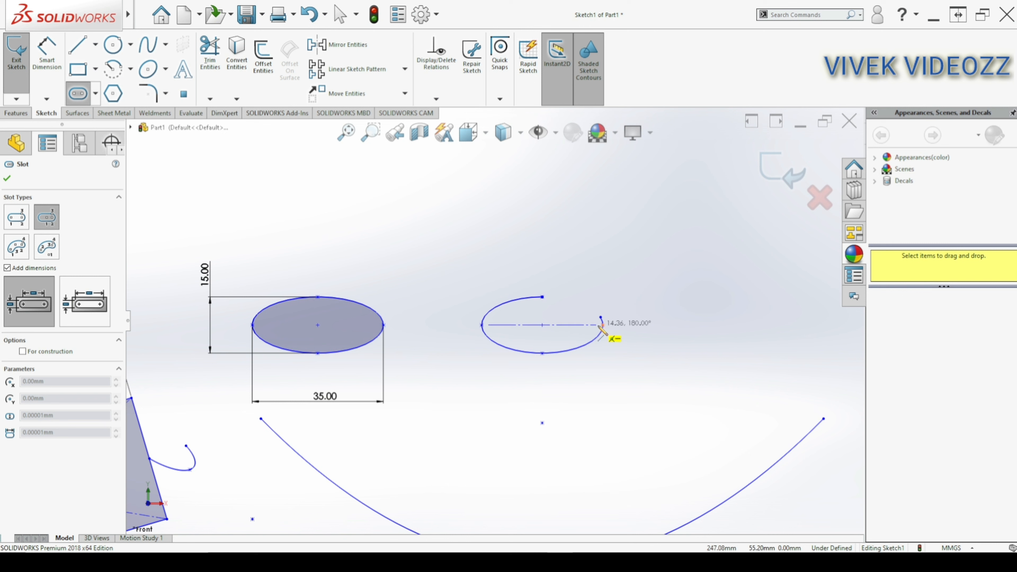
left_click(616, 300)
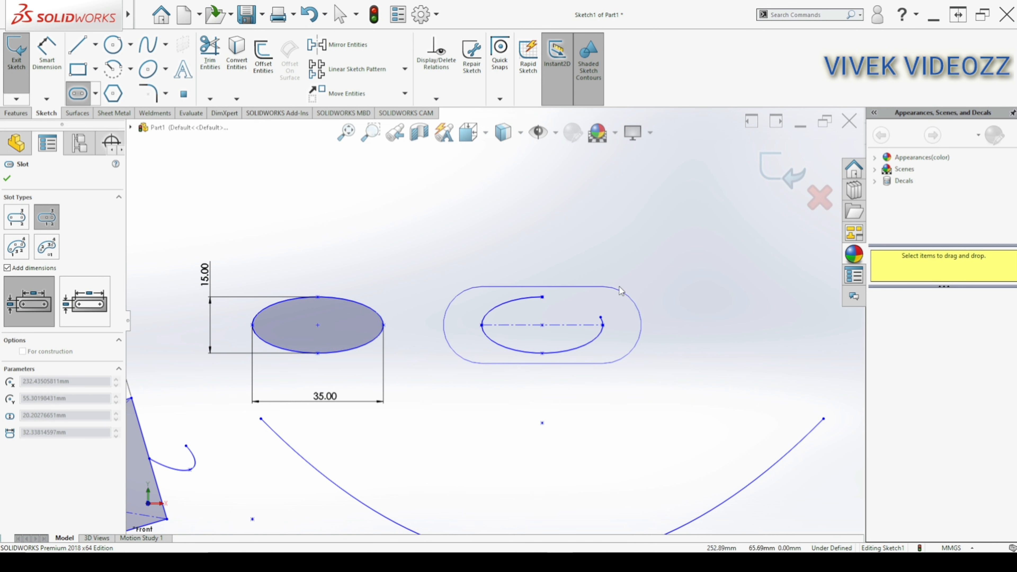
left_click(619, 286)
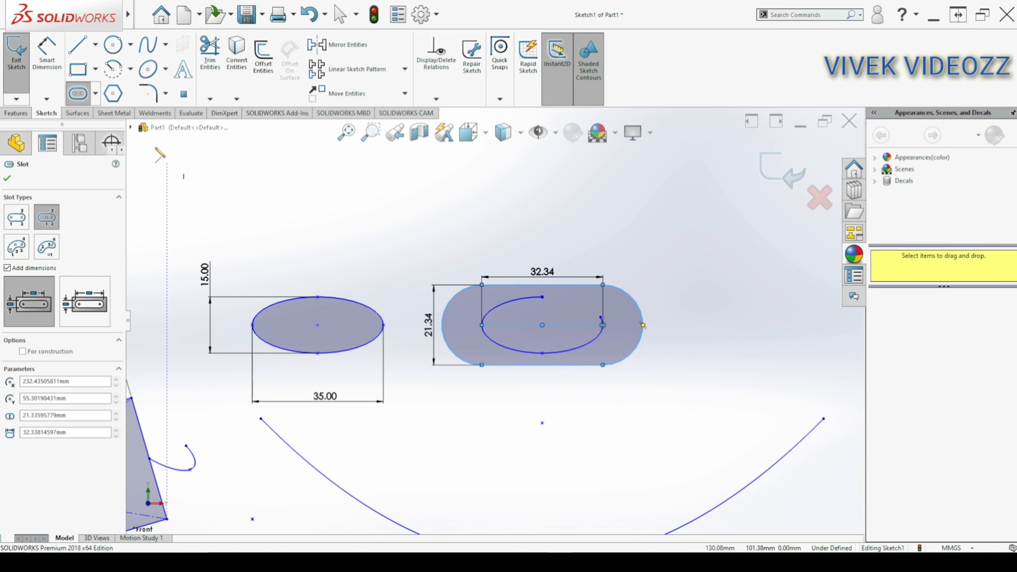
- Set the width of the centerpoint straight slot around the partial ellipse to 35 mm
left_click(542, 272)
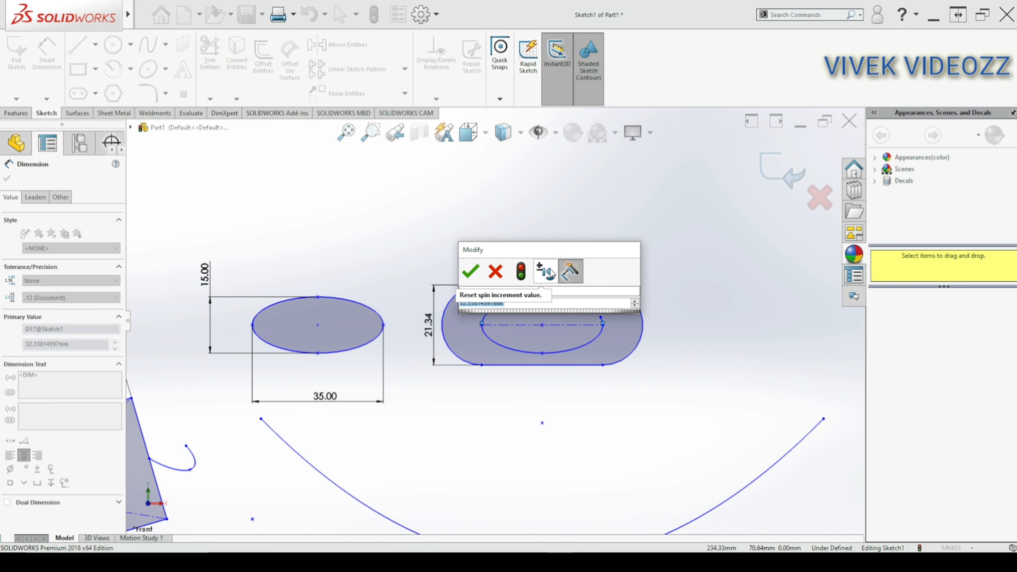
left_click(471, 271)
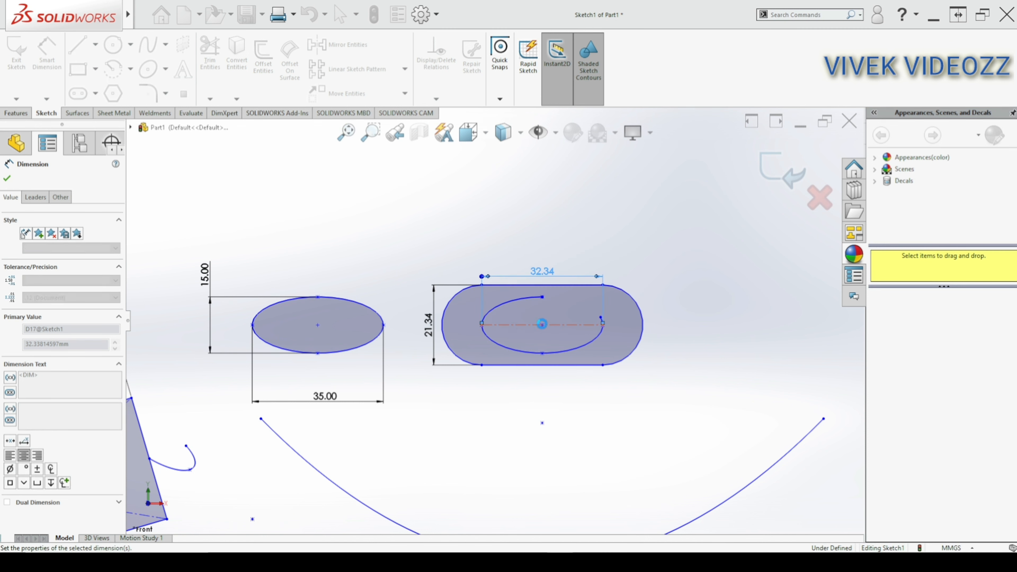
left_click(429, 329)
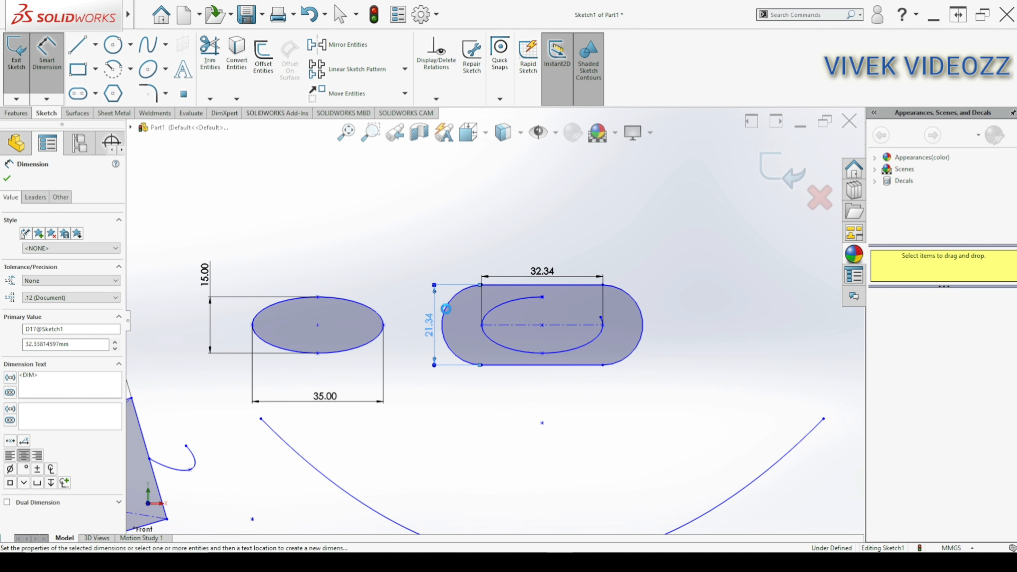
double_click(435, 329)
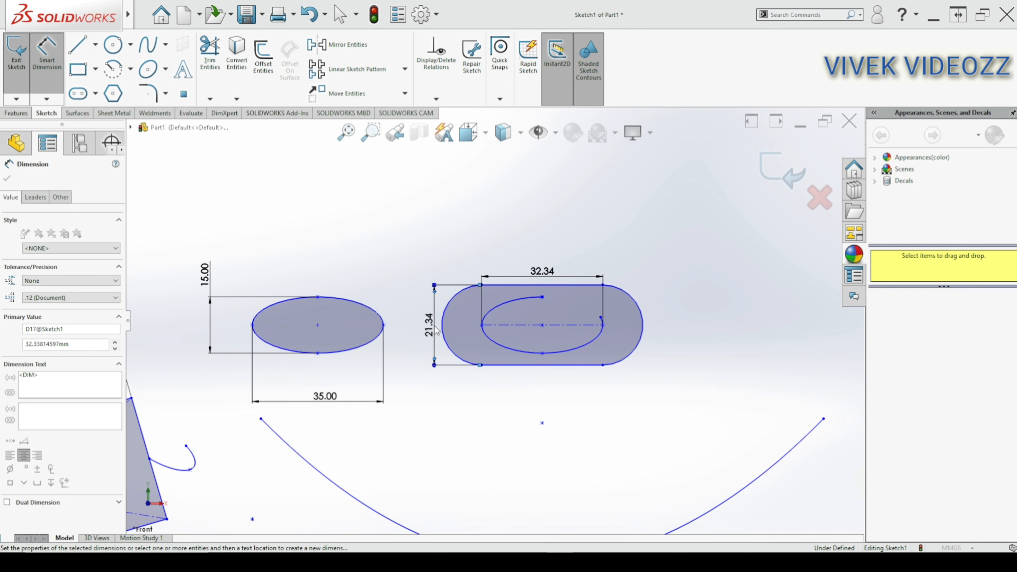
type("35")
key("Return")
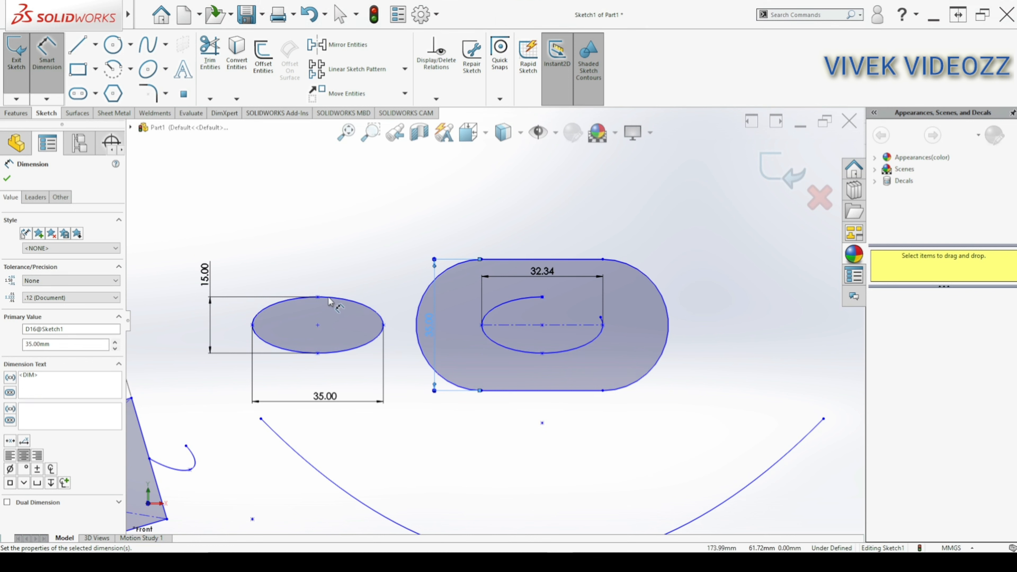
left_click(7, 179)
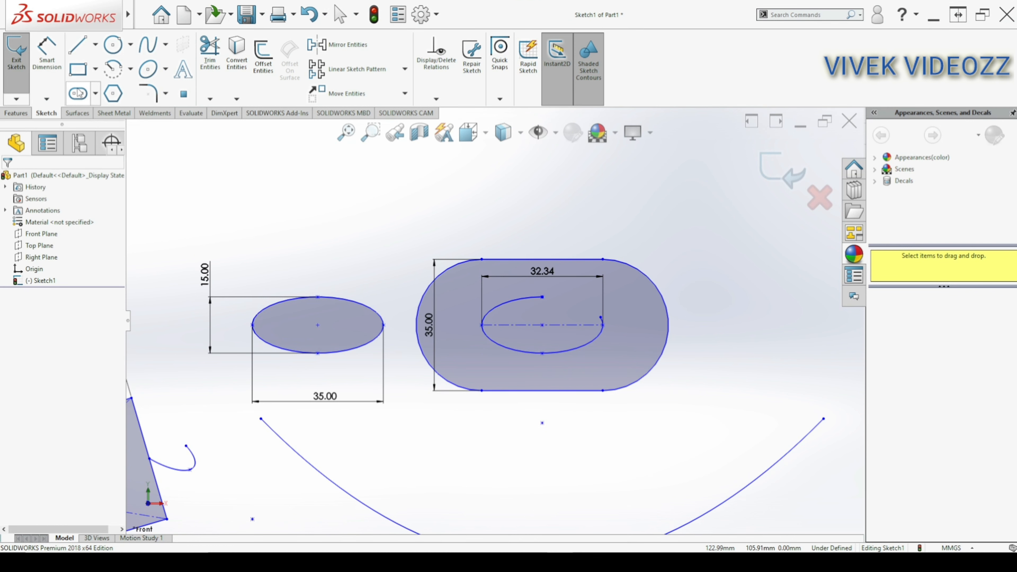
left_click(96, 93)
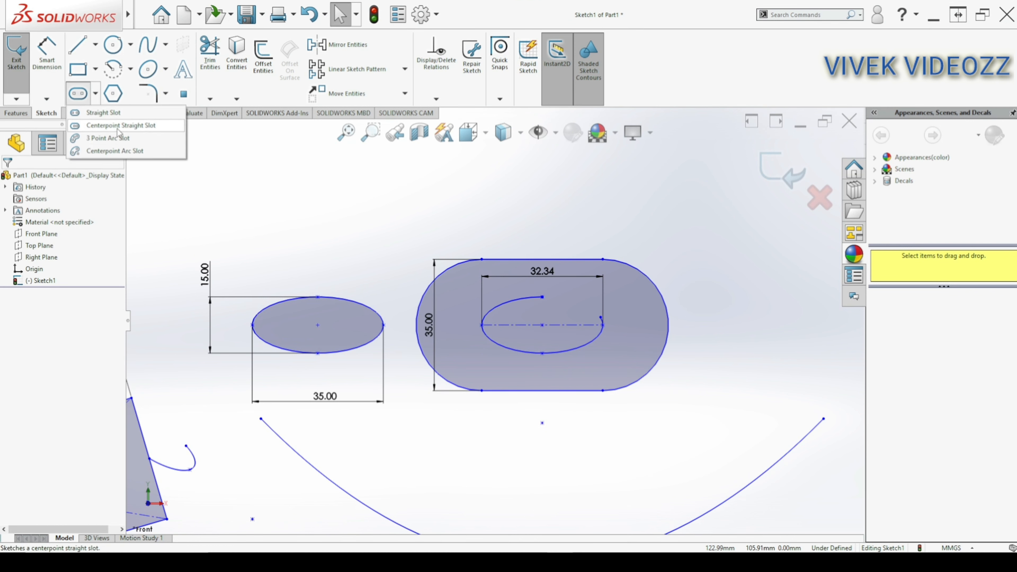
left_click(454, 236)
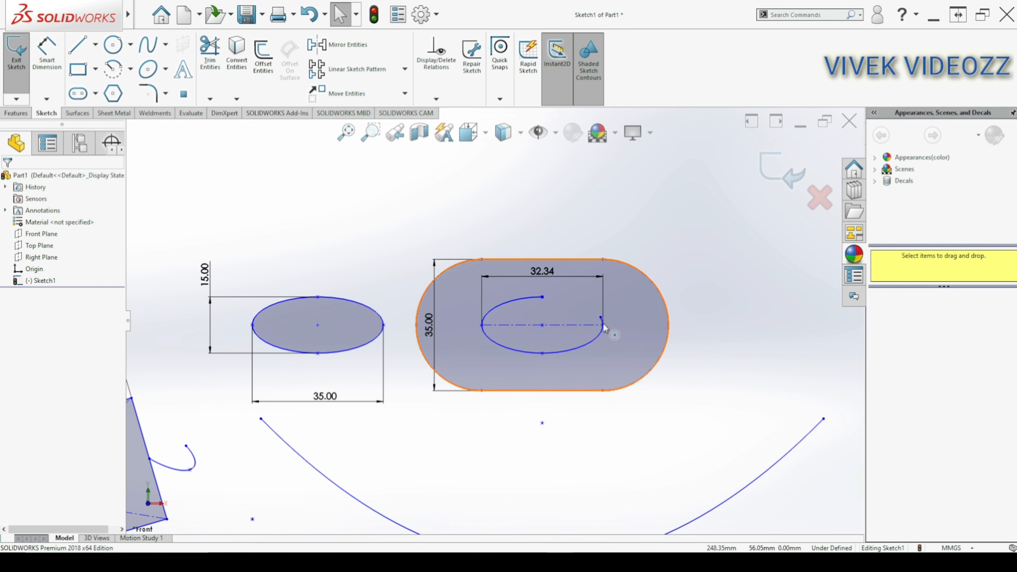
left_click(96, 94)
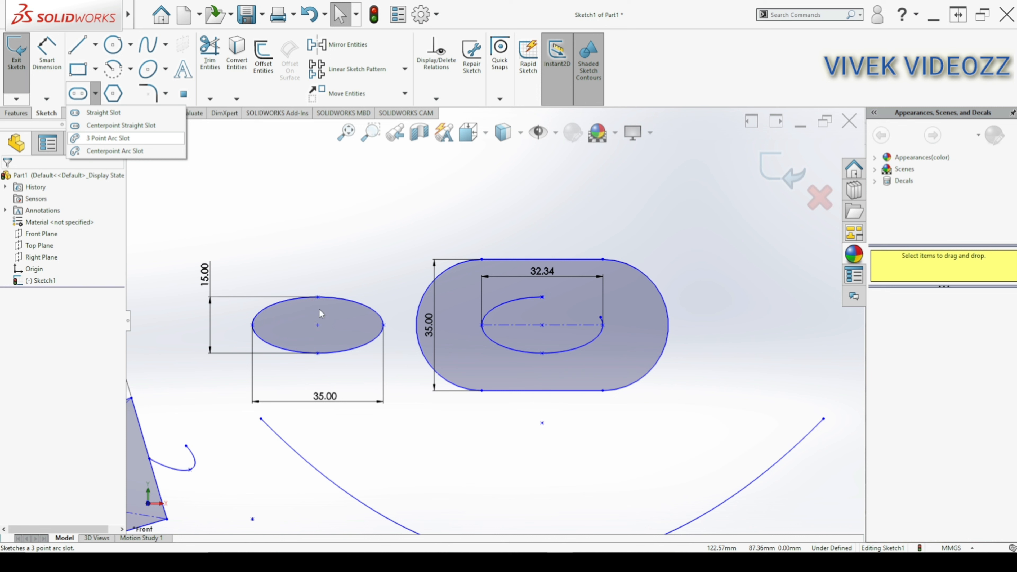
left_click(108, 138)
scroll(495, 320, "up", 3)
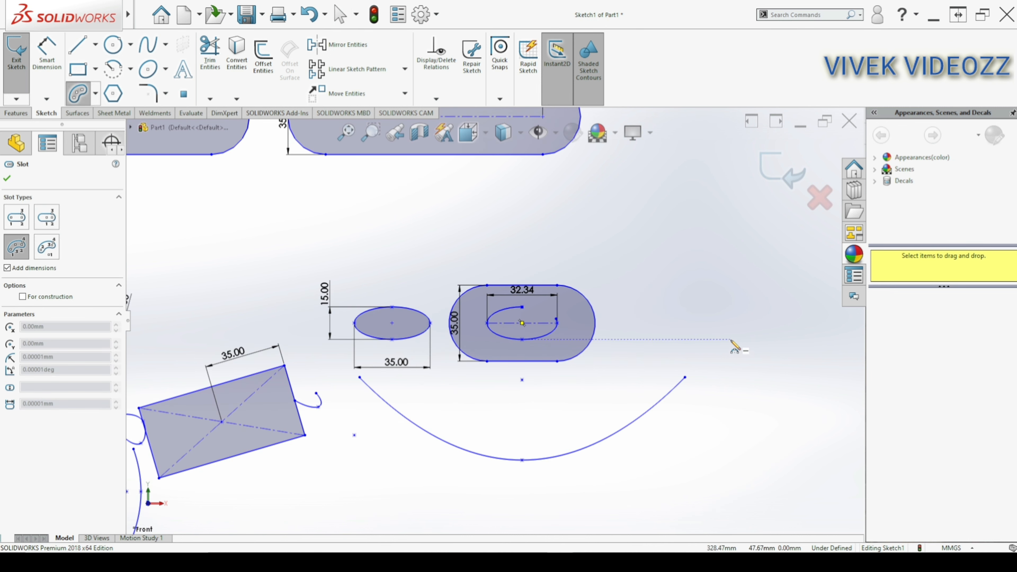
left_click(522, 460)
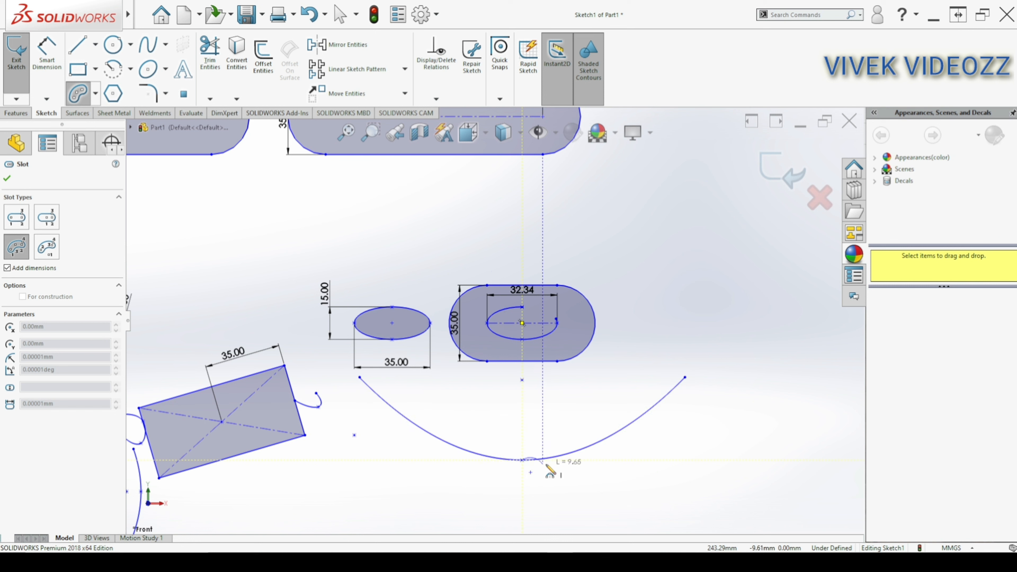
key("Escape")
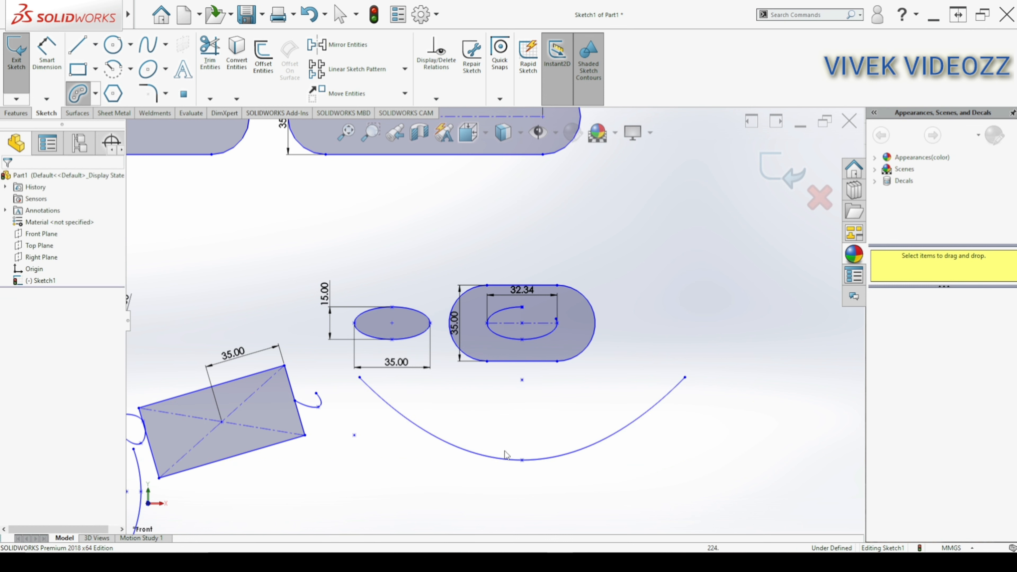
- Sketch a 3 point arc slot through the parabola's two endpoints and vertex, about R93 mm, 107° and 42 mm wide
left_click(83, 100)
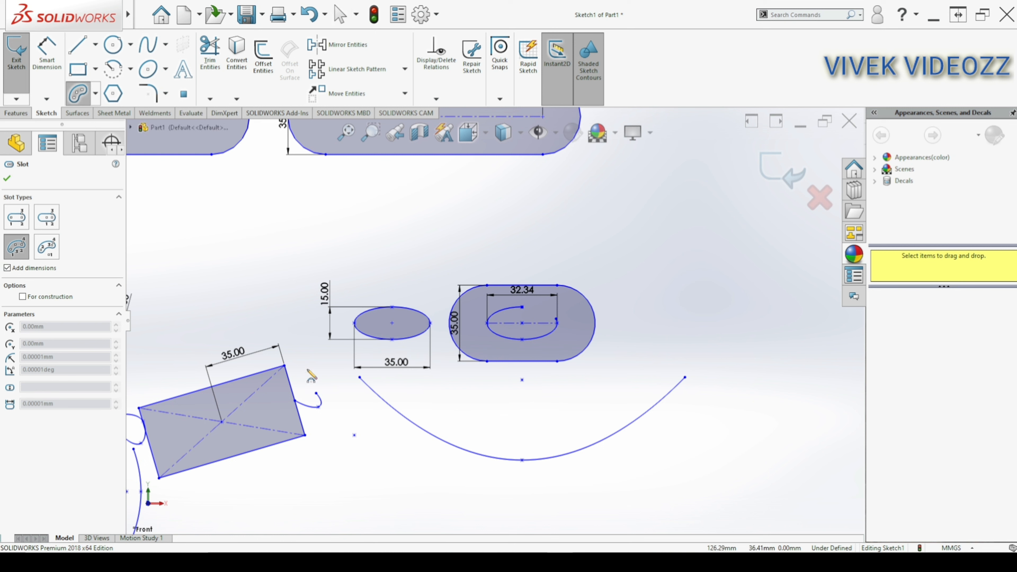
left_click(360, 377)
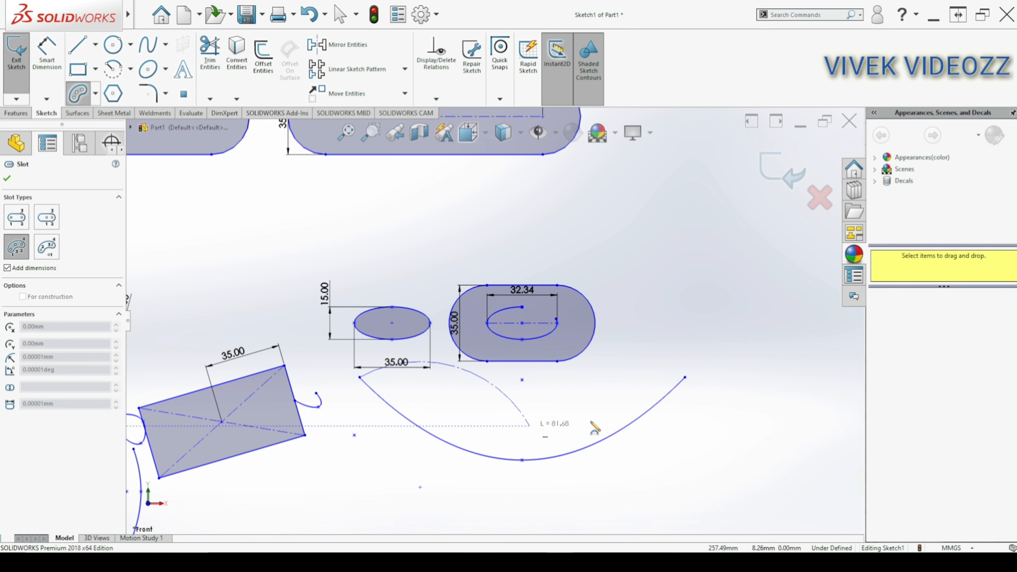
left_click(685, 377)
left_click(522, 460)
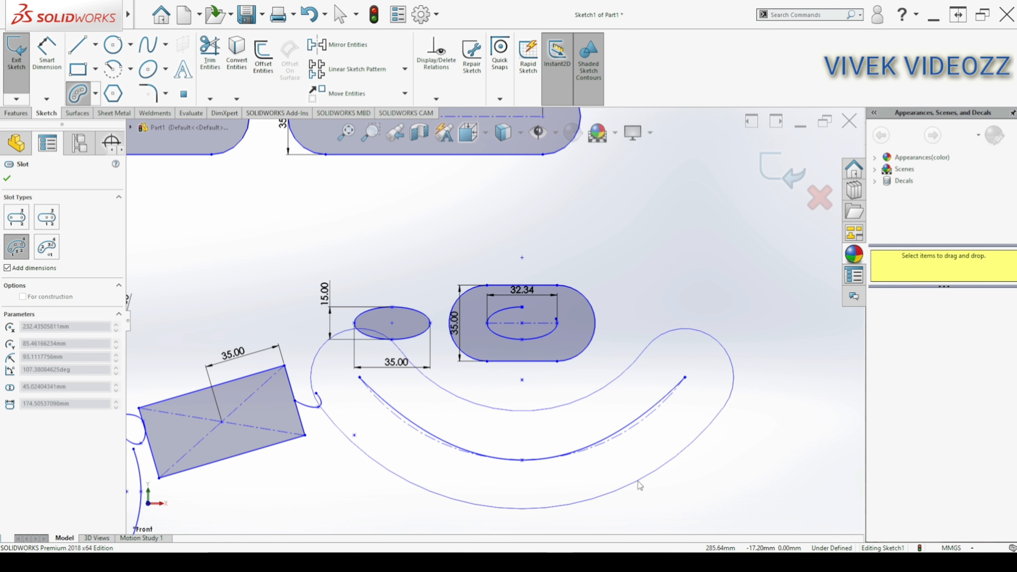
left_click(645, 478)
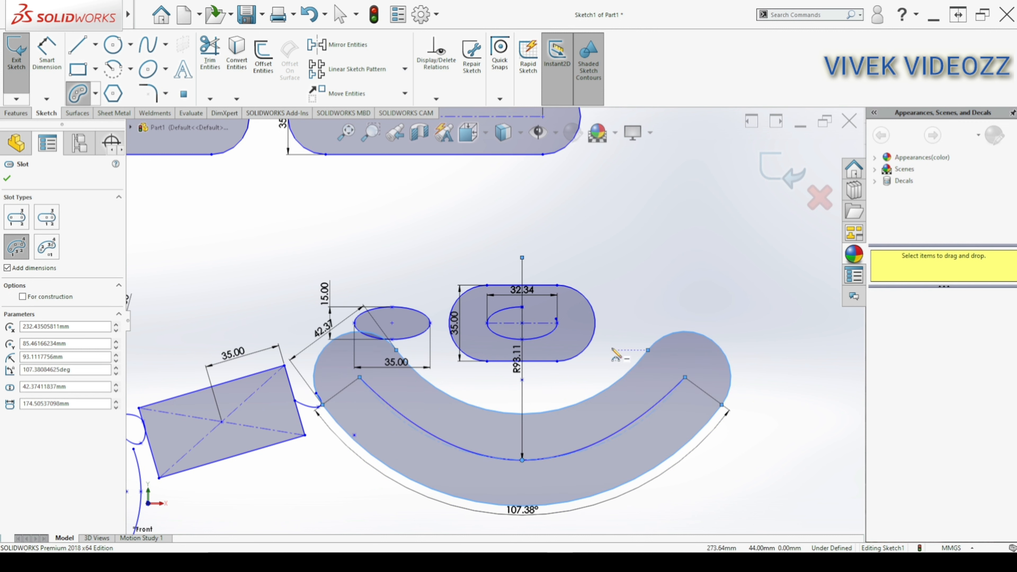
- Sketch a centerpoint arc slot centered on the partial ellipse and spanning the parabola's endpoints, about R79 mm, 143° and 81 mm wide
left_click(47, 249)
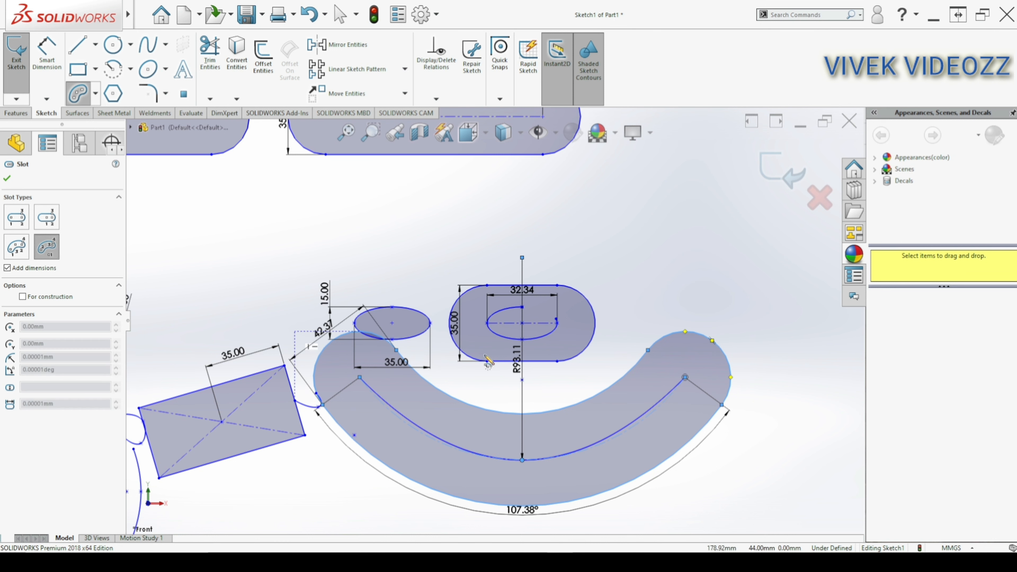
left_click(522, 323)
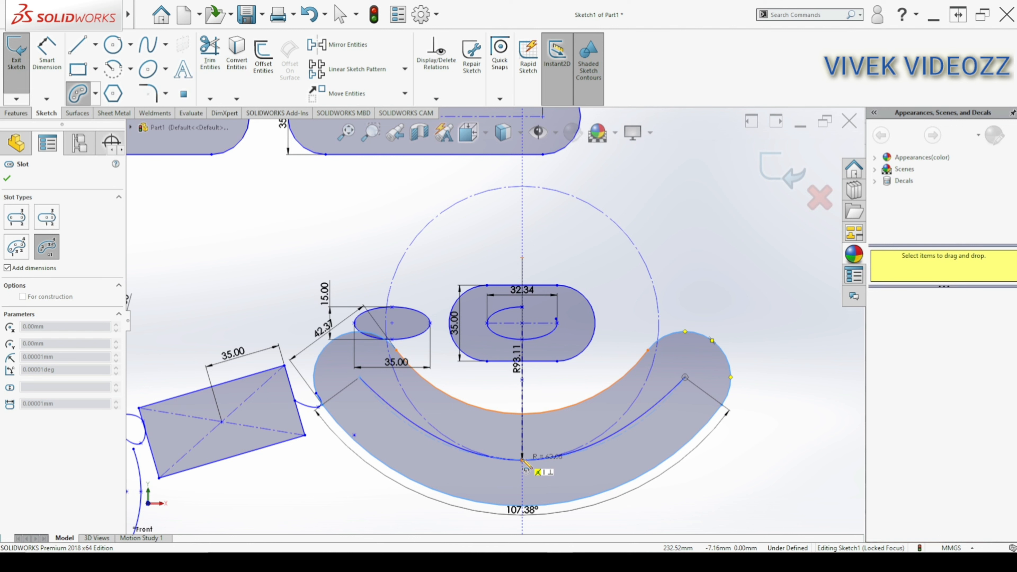
left_click(512, 460)
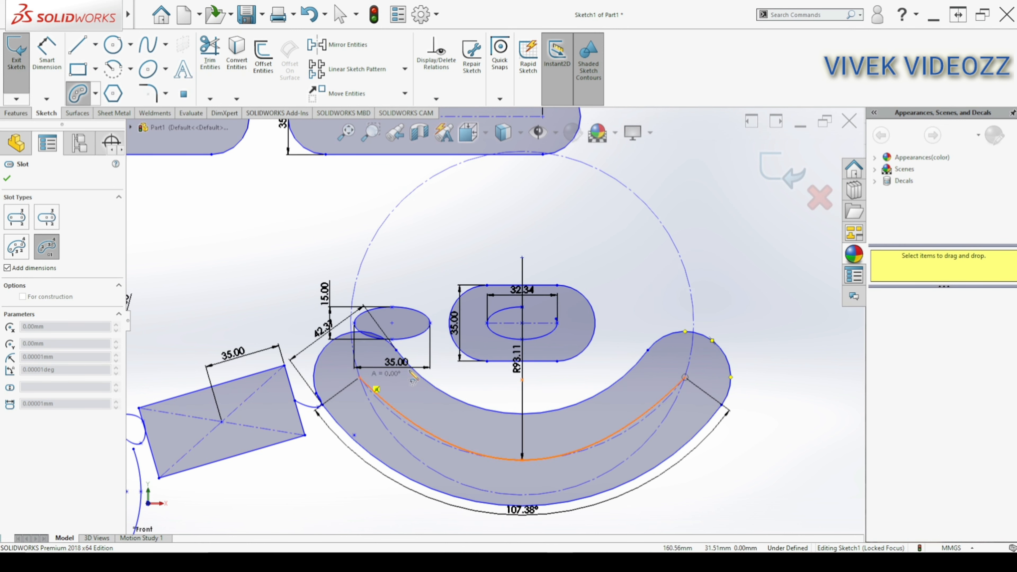
left_click(686, 384)
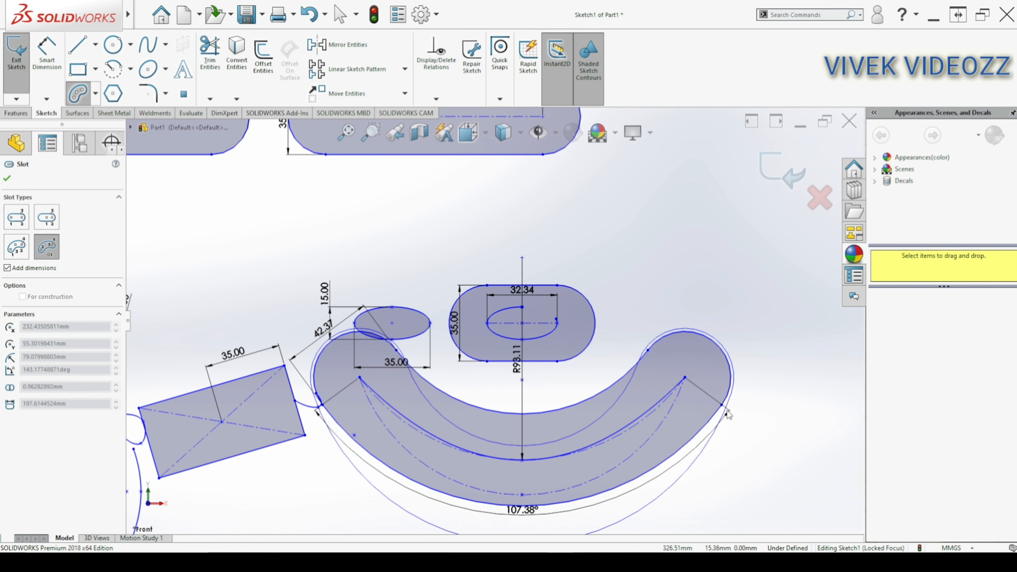
left_click(761, 433)
scroll(710, 451, "up", 3)
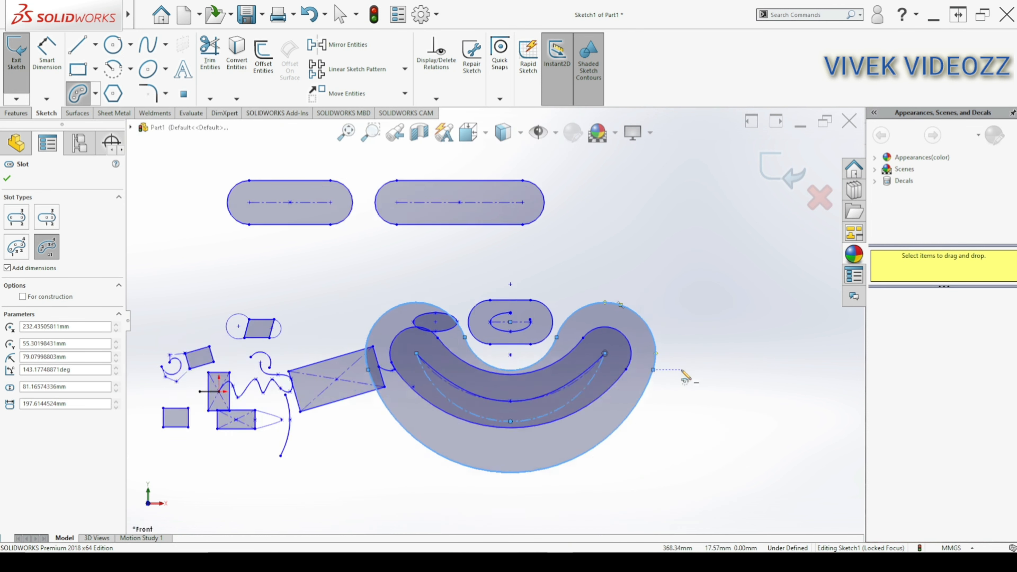
scroll(665, 328, "down", 4)
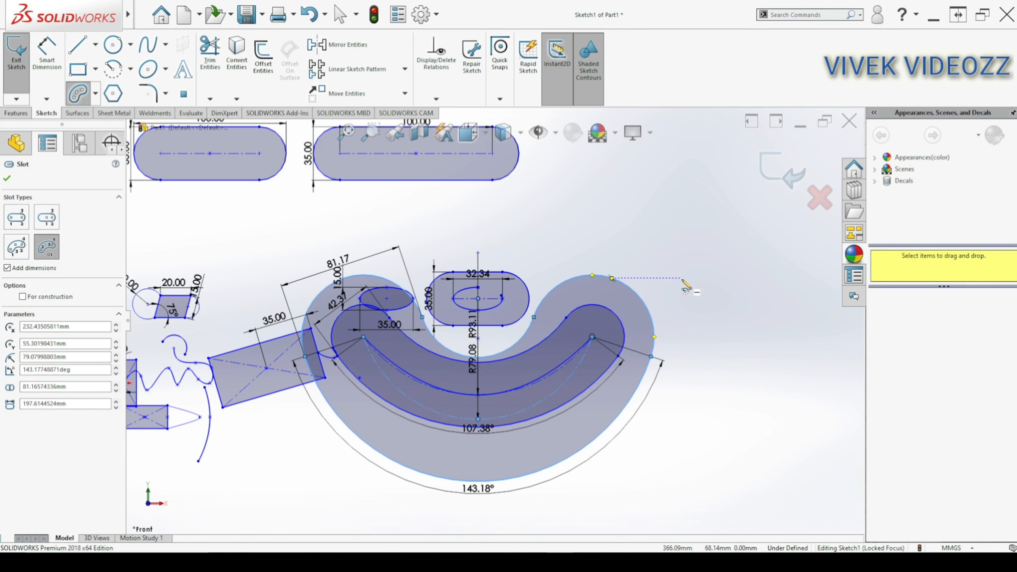
scroll(682, 280, "down", 1)
scroll(656, 333, "up", 1)
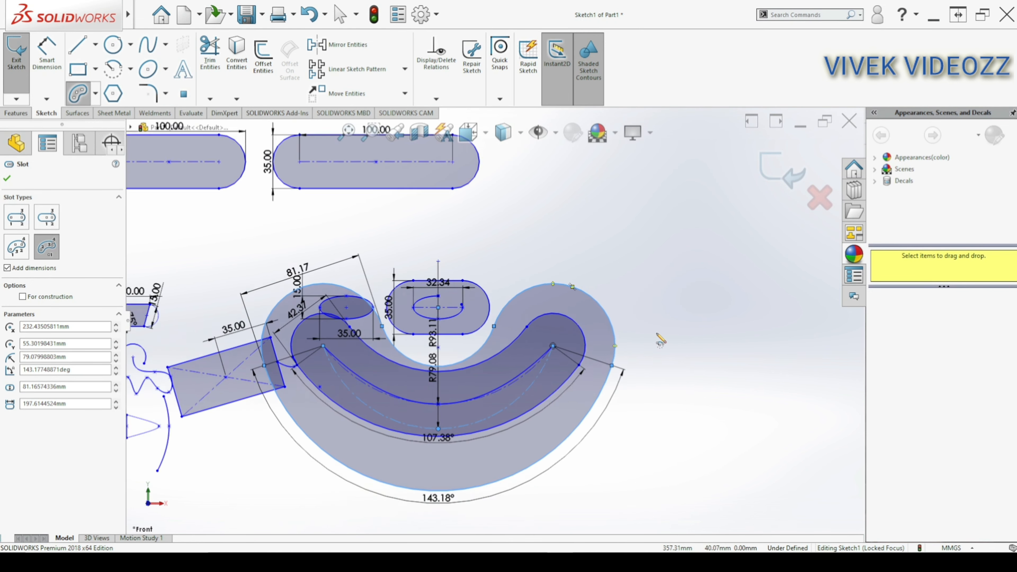
scroll(495, 316, "up", 1)
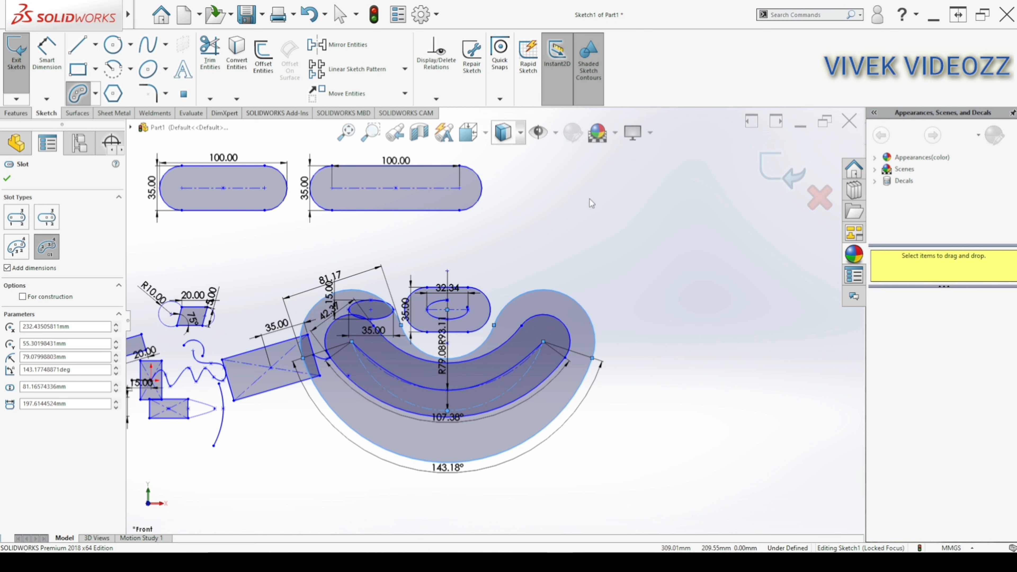
- Sketch a six-sided polygon with an inscribed circle about 80 mm in diameter, right of the two upper straight slots
scroll(591, 200, "up", 3)
scroll(340, 300, "down", 2)
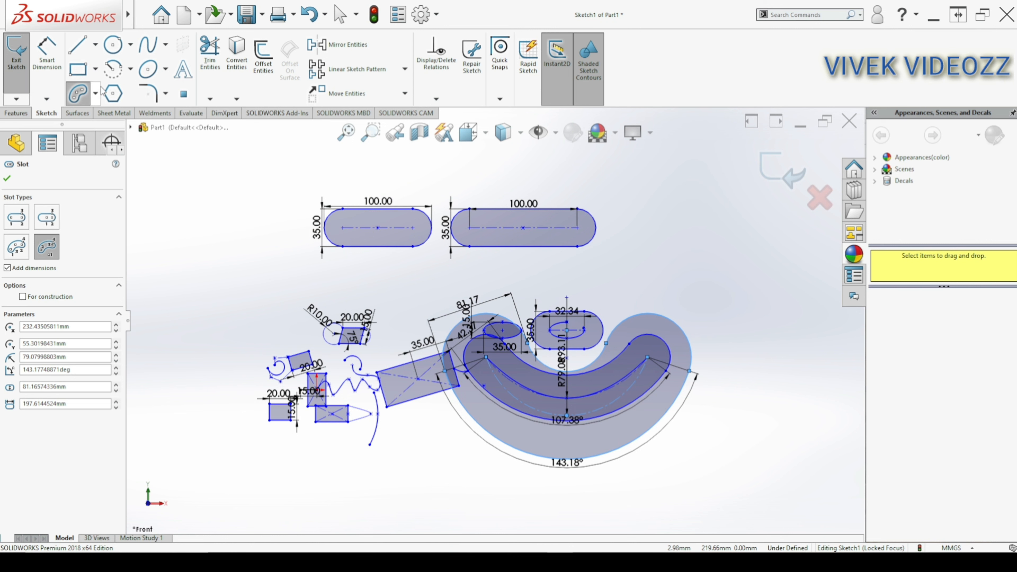
left_click(114, 94)
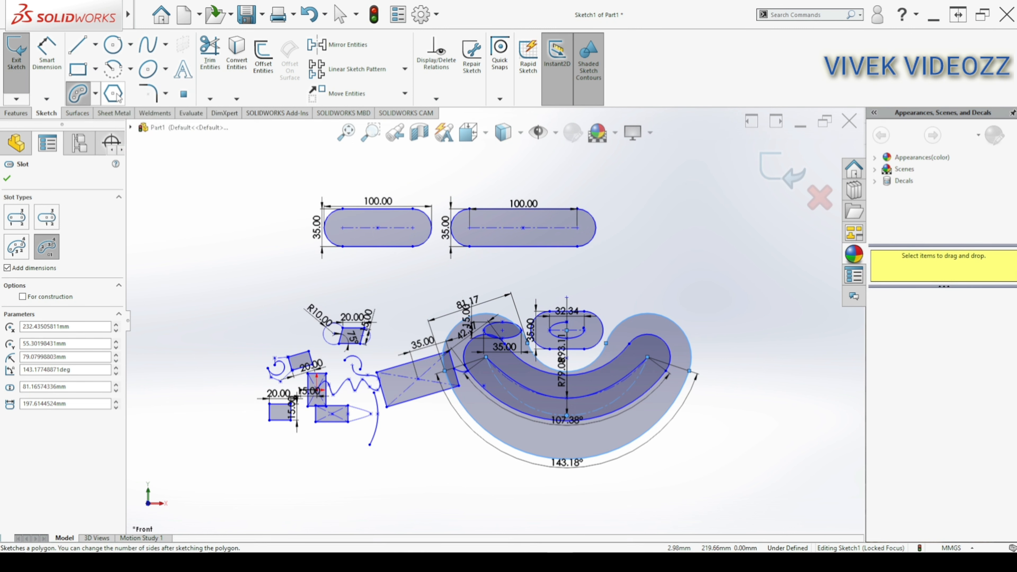
scroll(496, 316, "up", 3)
scroll(618, 280, "down", 3)
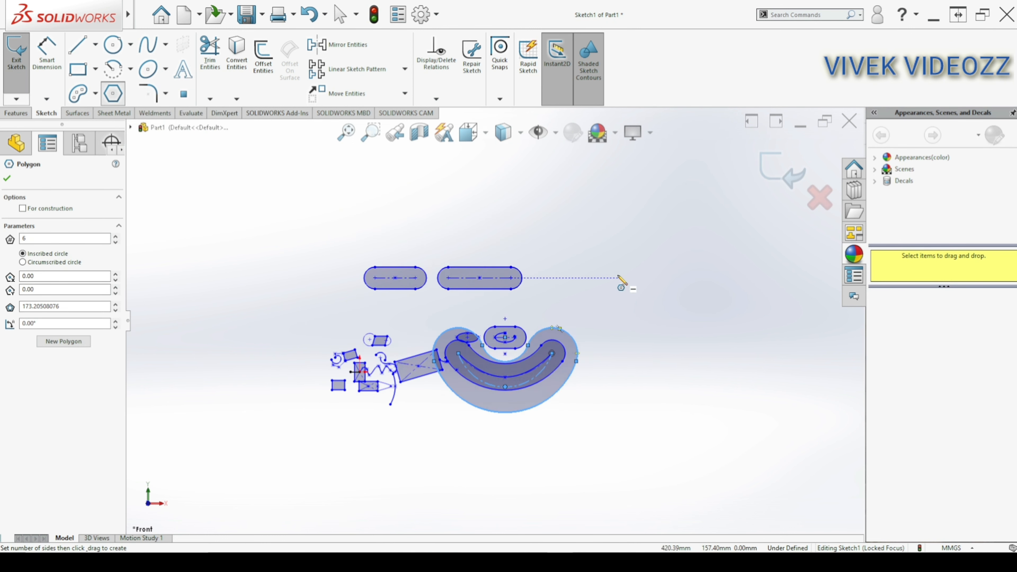
left_click(633, 287)
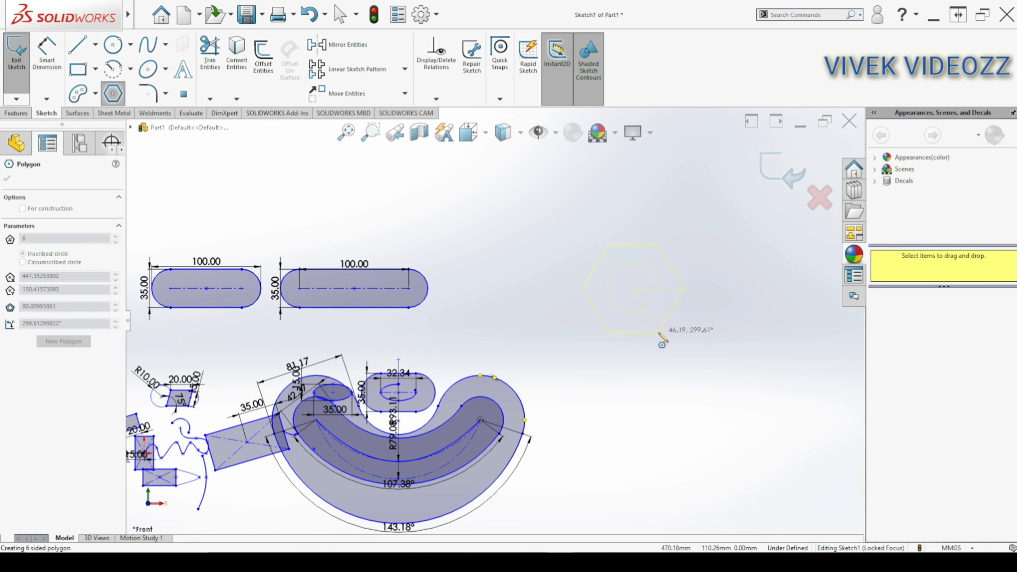
left_click(659, 333)
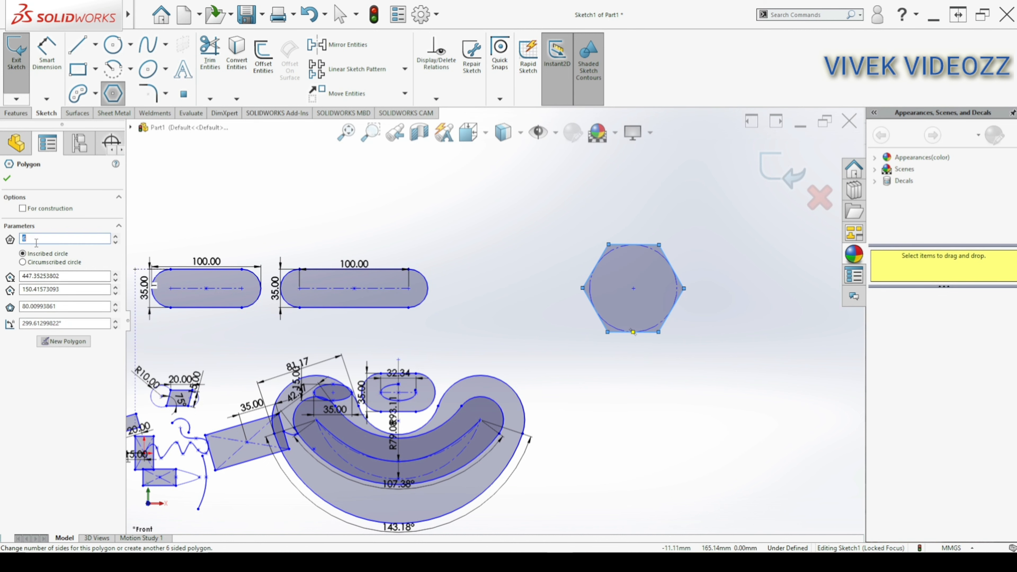
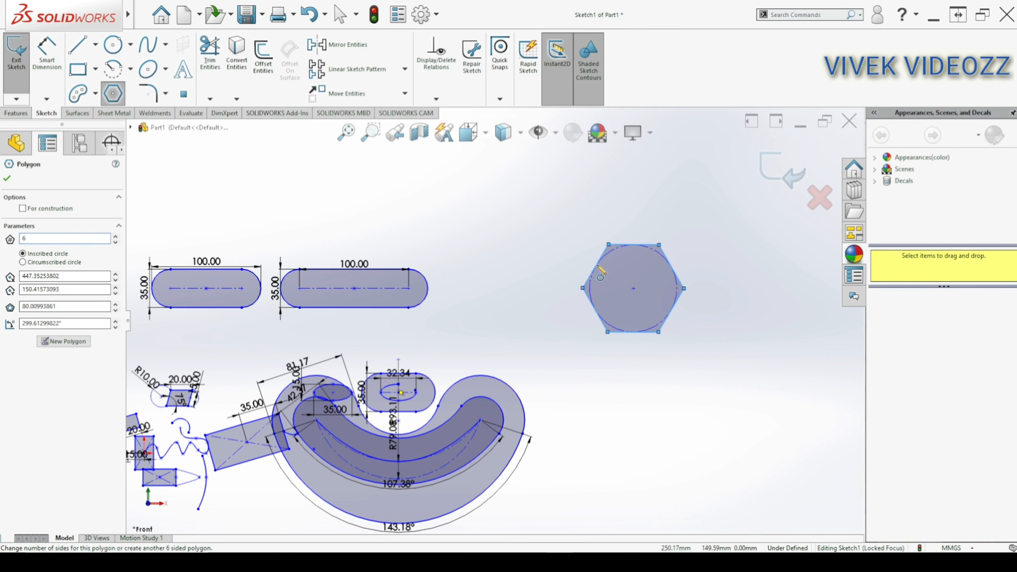
- Dimension the hexagon between its upper-left and lower-right corners and set the distance to 100 mm
scroll(672, 289, "down", 5)
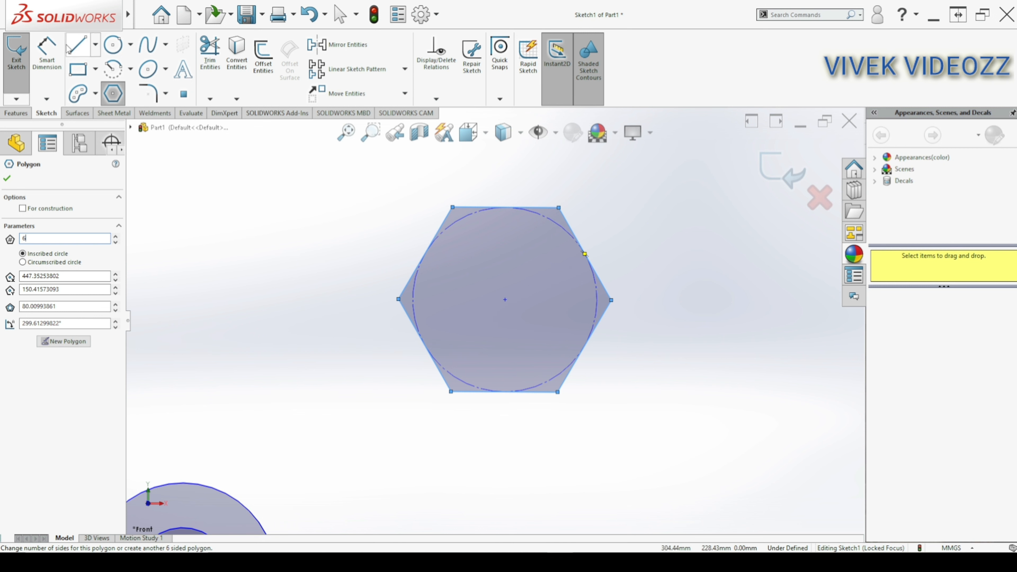
left_click(47, 54)
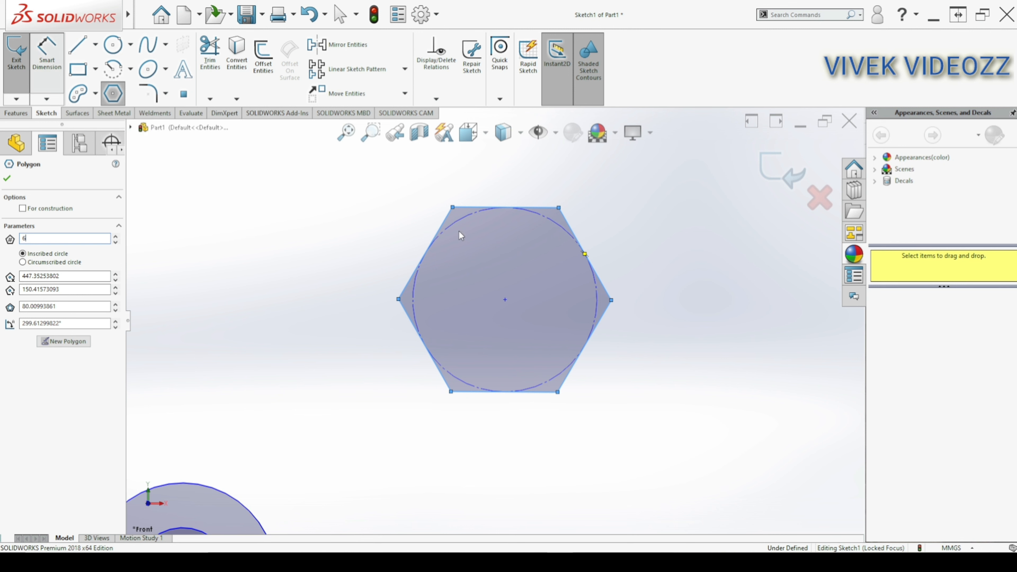
left_click(558, 392)
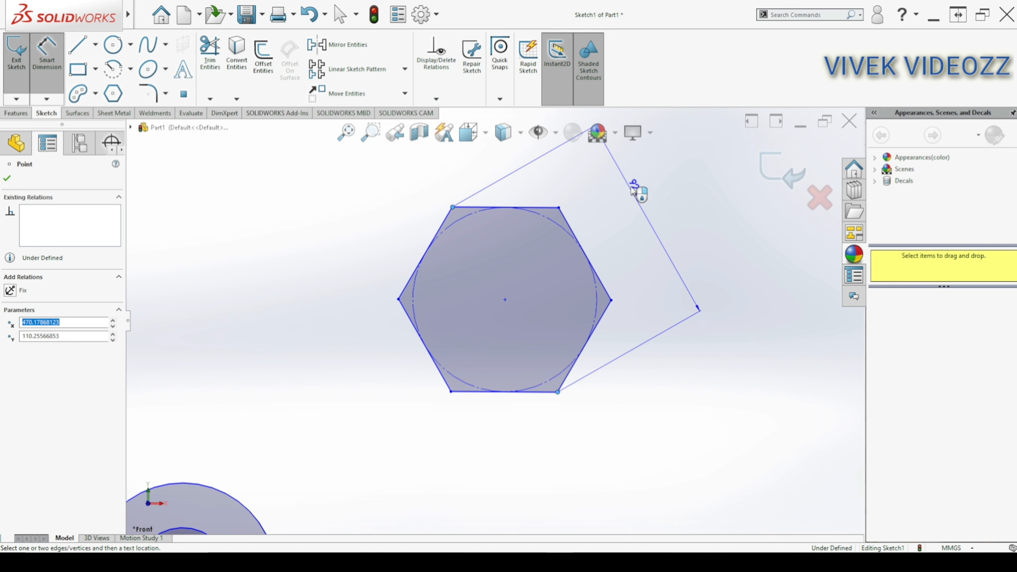
left_click(635, 189)
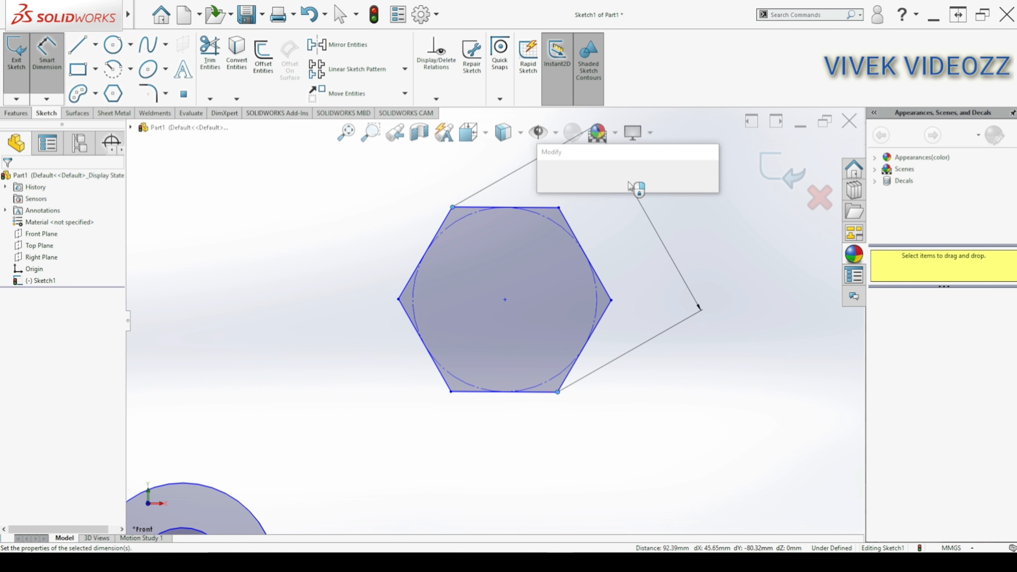
type("100")
key("Return")
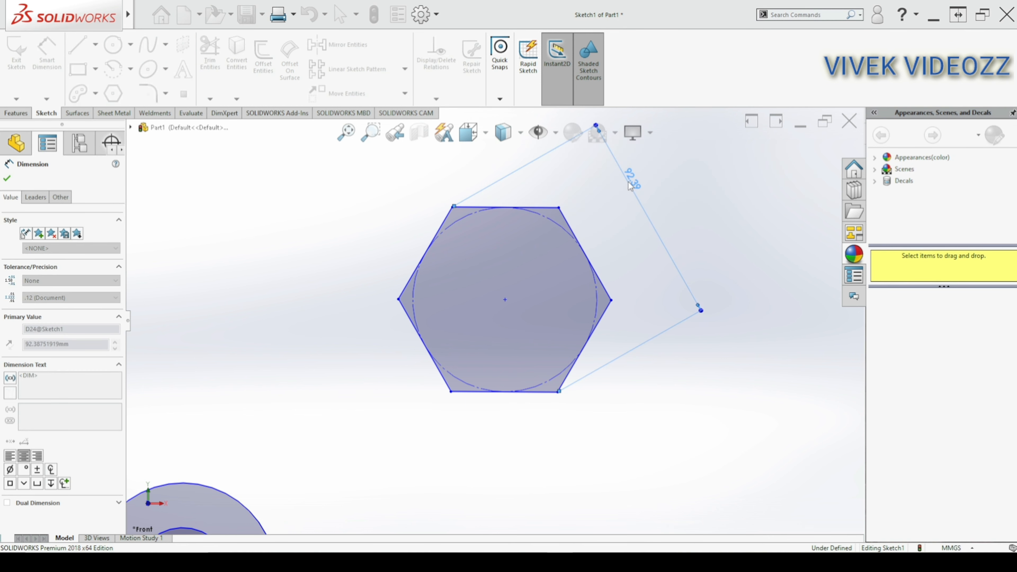
- Sketch a second six-sided polygon with an inscribed circle about 75 mm in diameter, to the right of the first hexagon
left_click(606, 291)
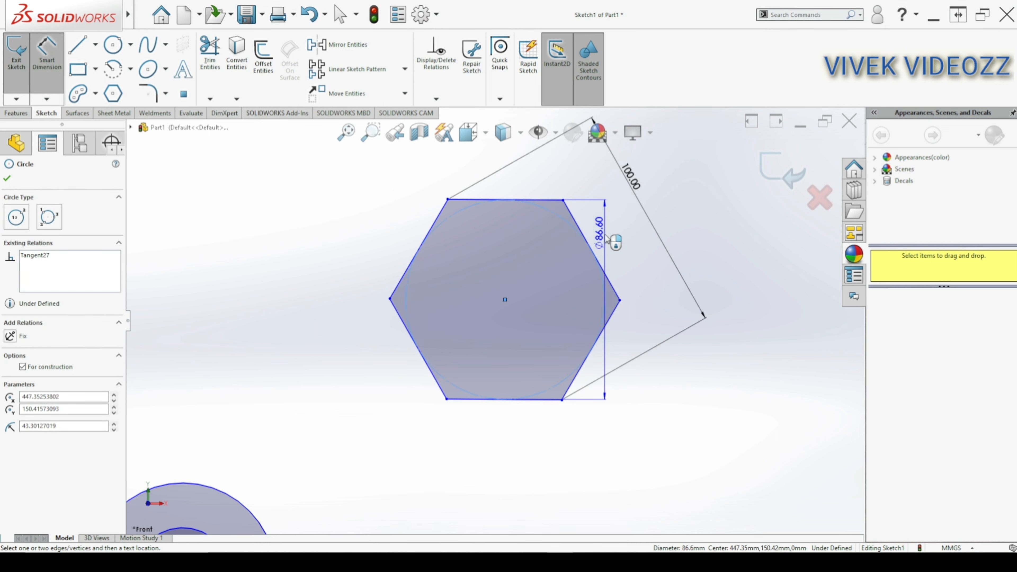
key("Escape")
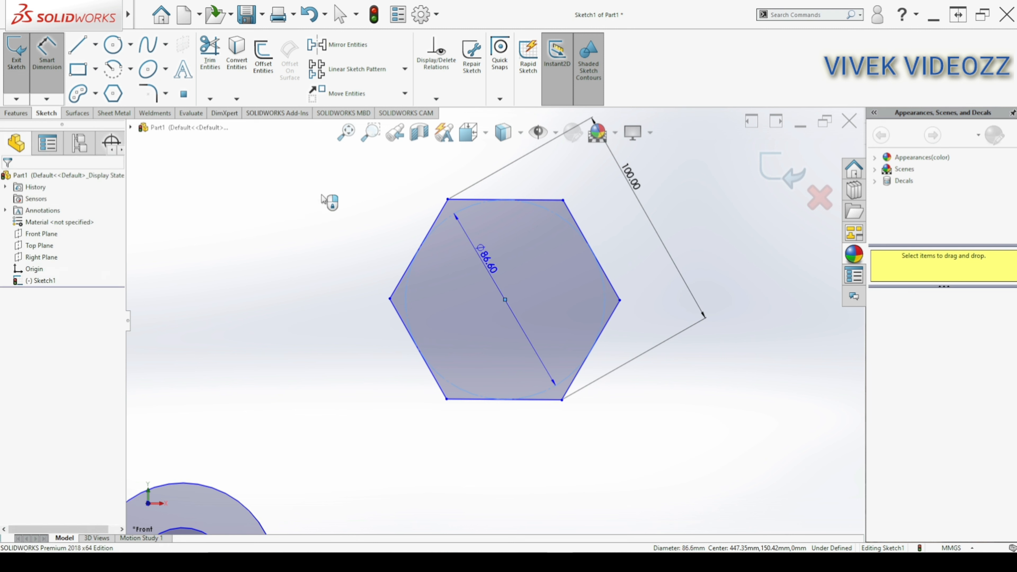
left_click(113, 93)
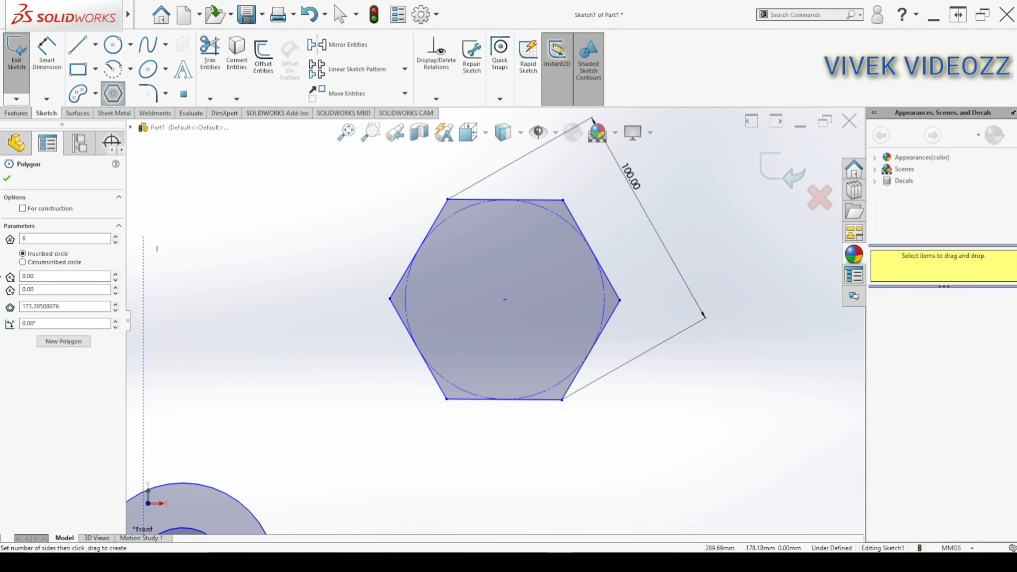
scroll(493, 322, "up", 3)
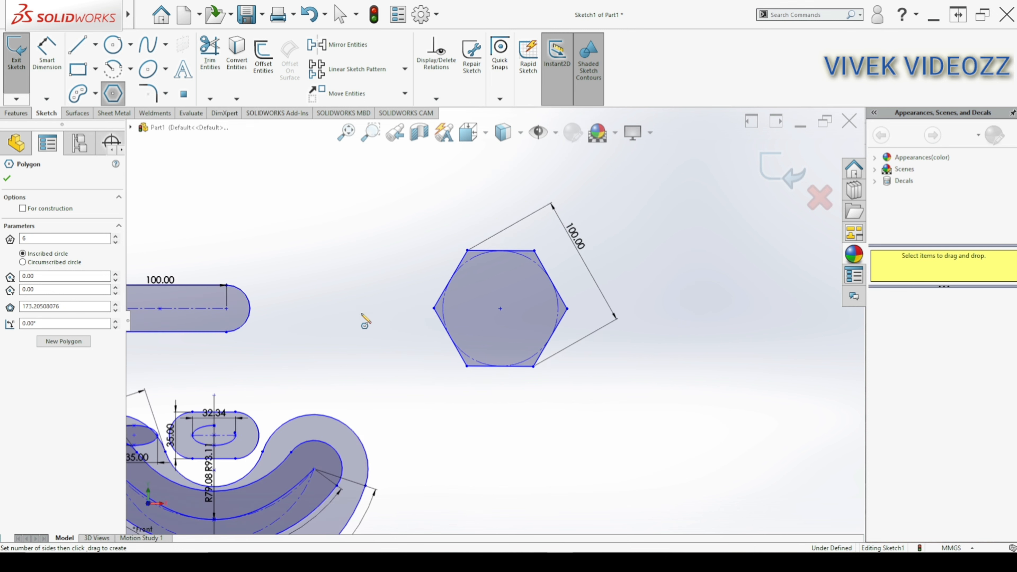
left_click_drag(697, 309, 697, 251)
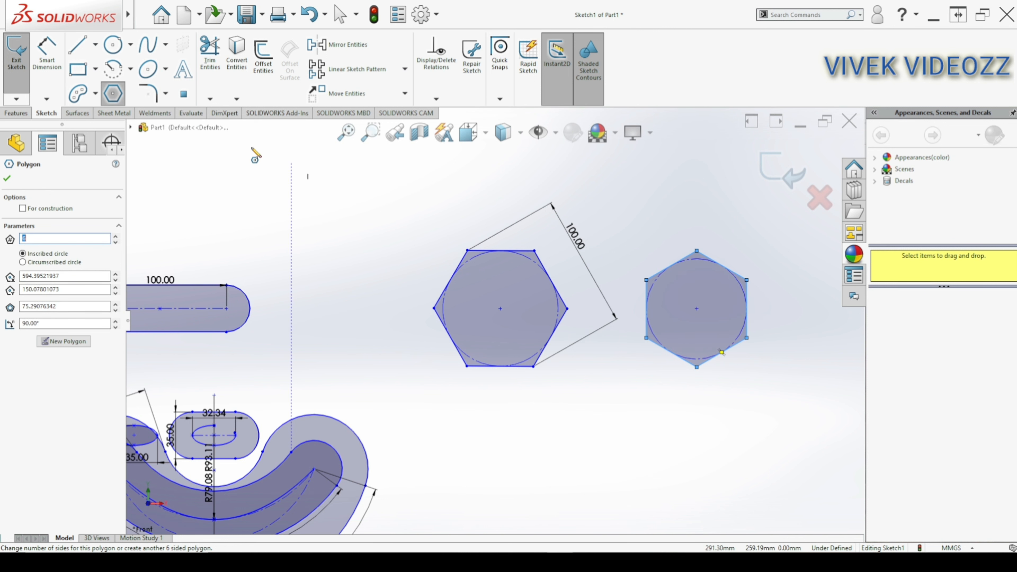
- Dimension the second hexagon's inscribed circle and set its diameter to 100 mm
left_click(47, 54)
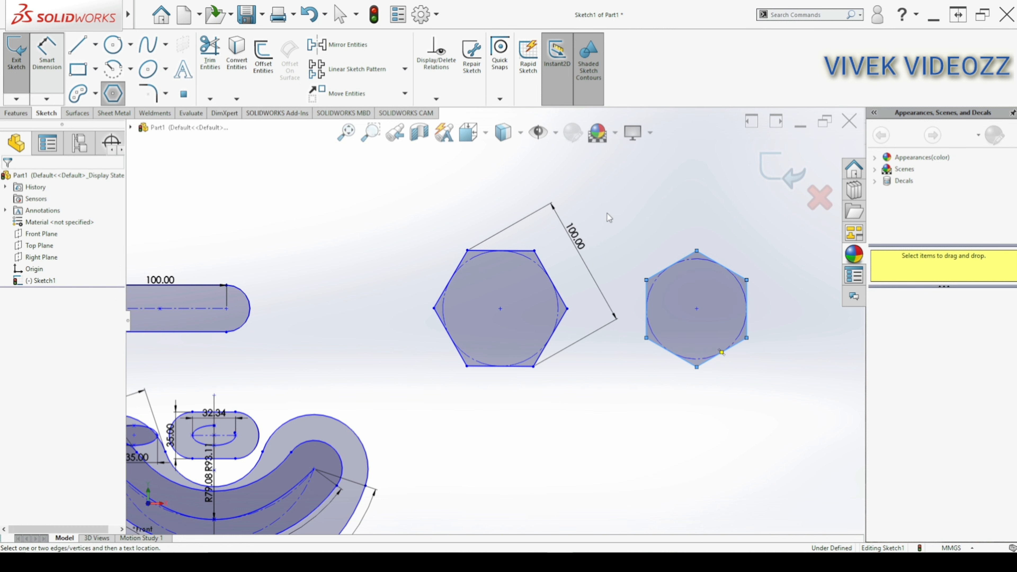
left_click(656, 282)
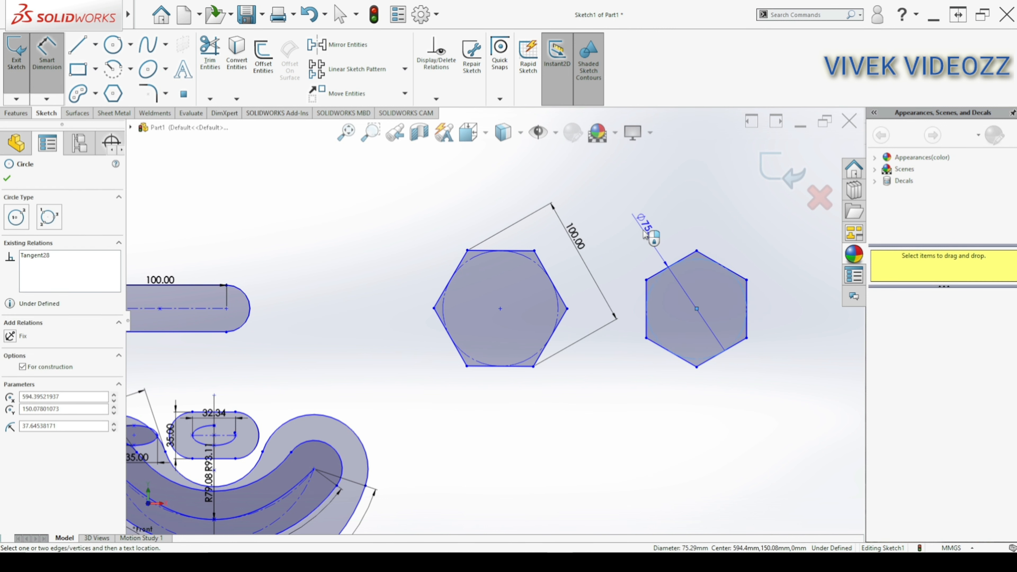
left_click(645, 235)
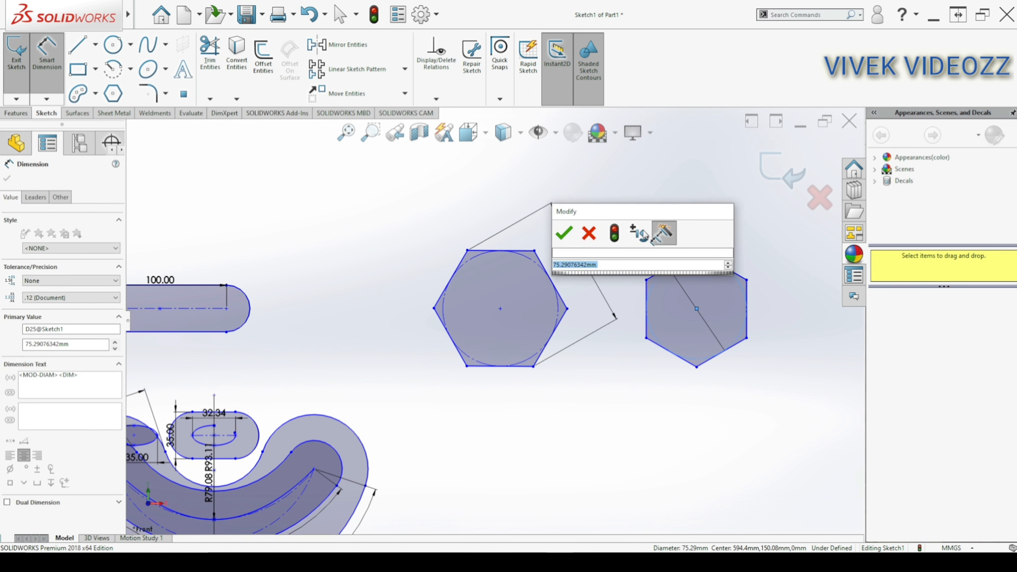
type("100")
key("Return")
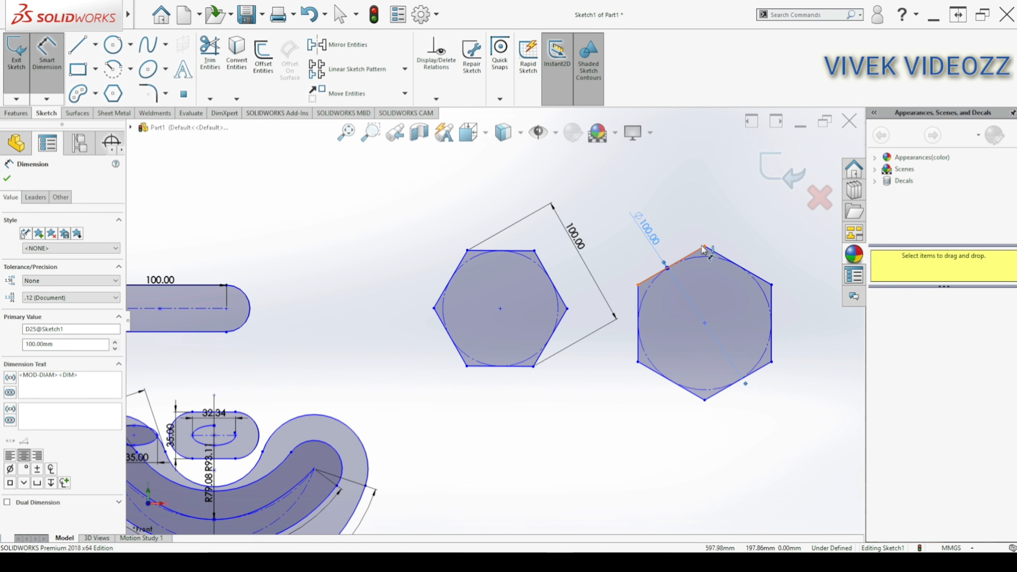
- Try to dimension the vertical distance between the second hexagon's top and bottom vertices
left_click(695, 251)
key("Escape")
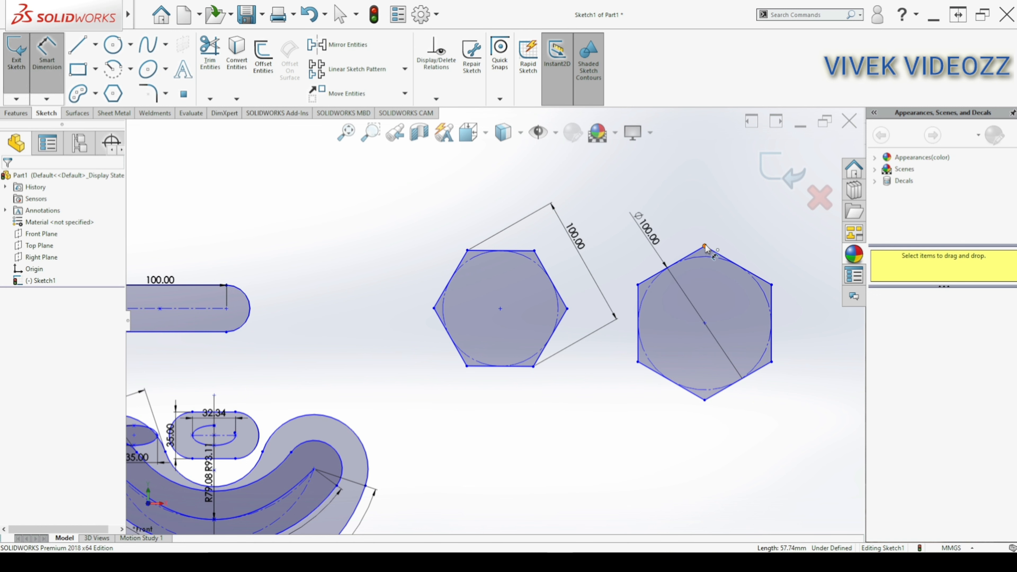
left_click(705, 246)
left_click(705, 400)
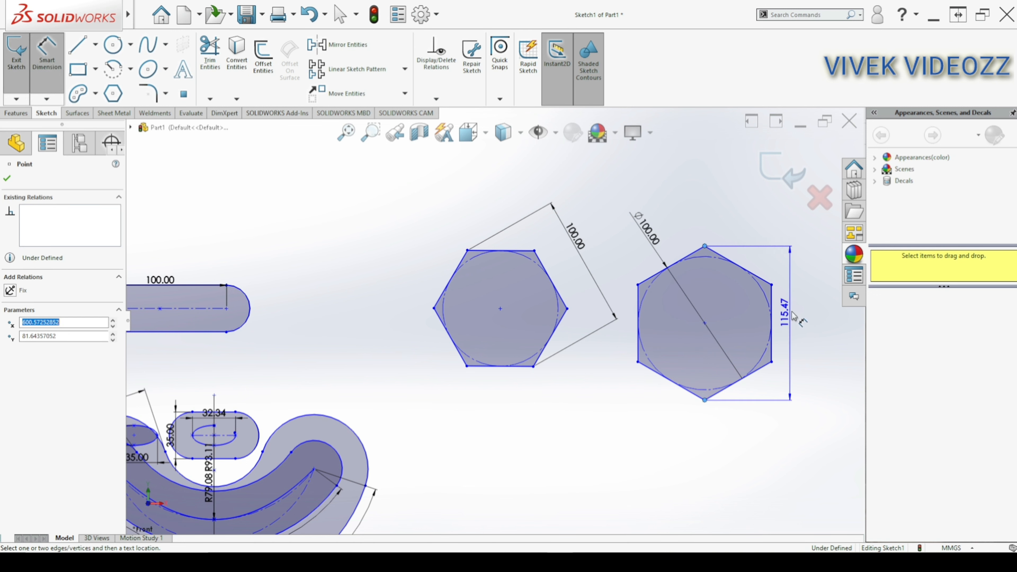
left_click(791, 320)
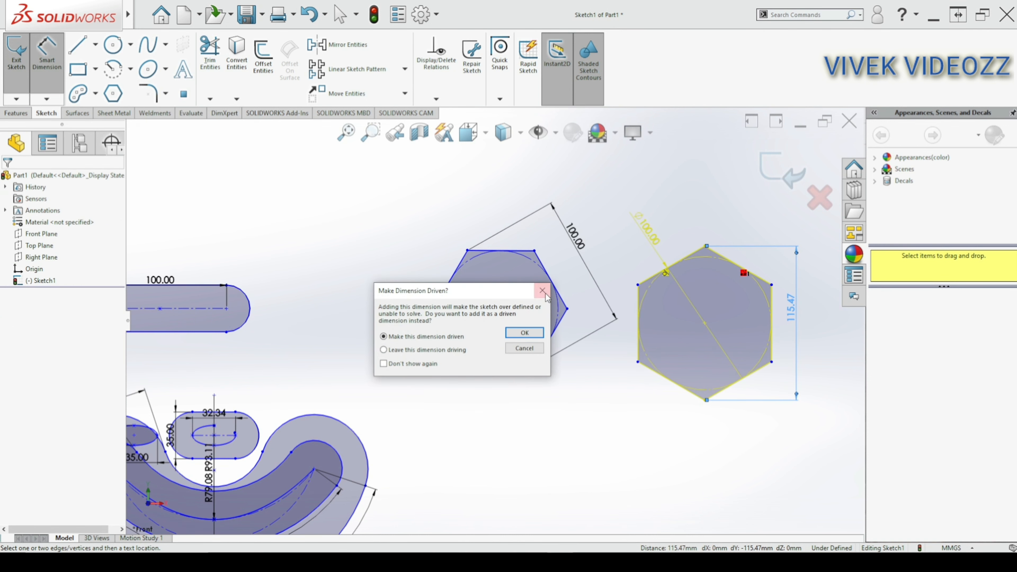
left_click(542, 295)
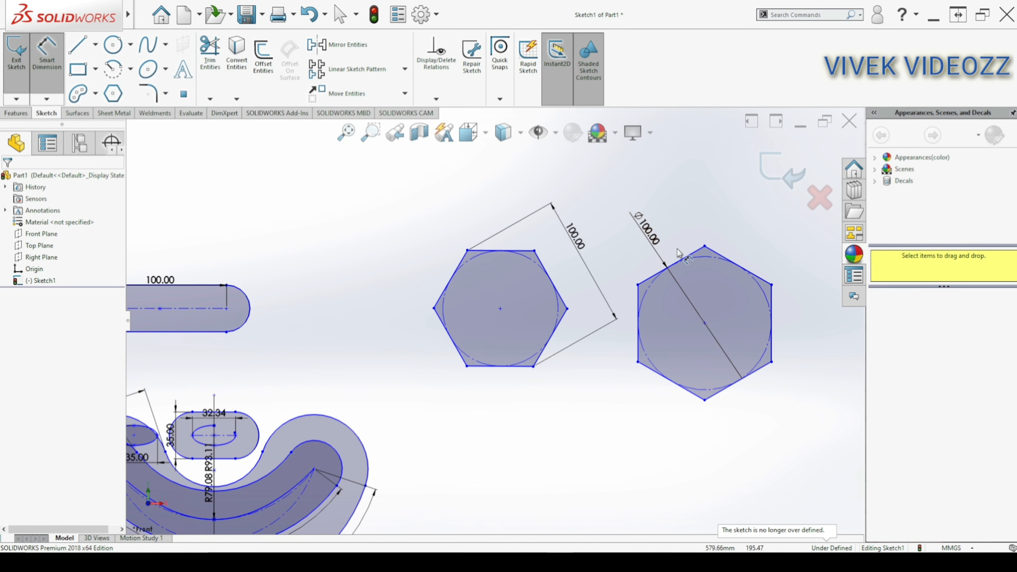
- Sketch a 12-sided polygon with an inscribed circle about 982 mm in diameter, centered above the slots and enclosing all the existing sketch shapes
scroll(625, 280, "up", 2)
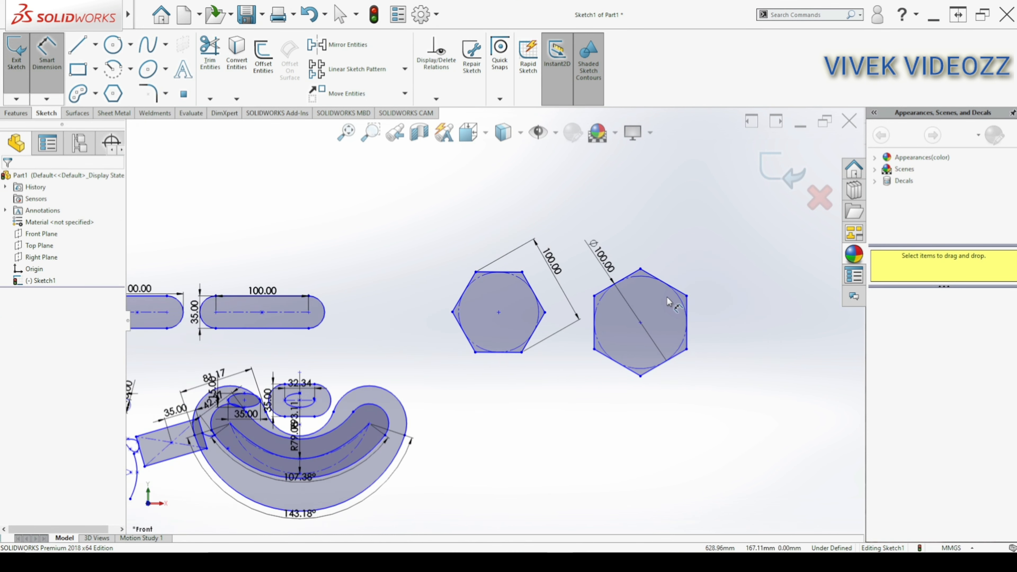
scroll(689, 299, "down", 2)
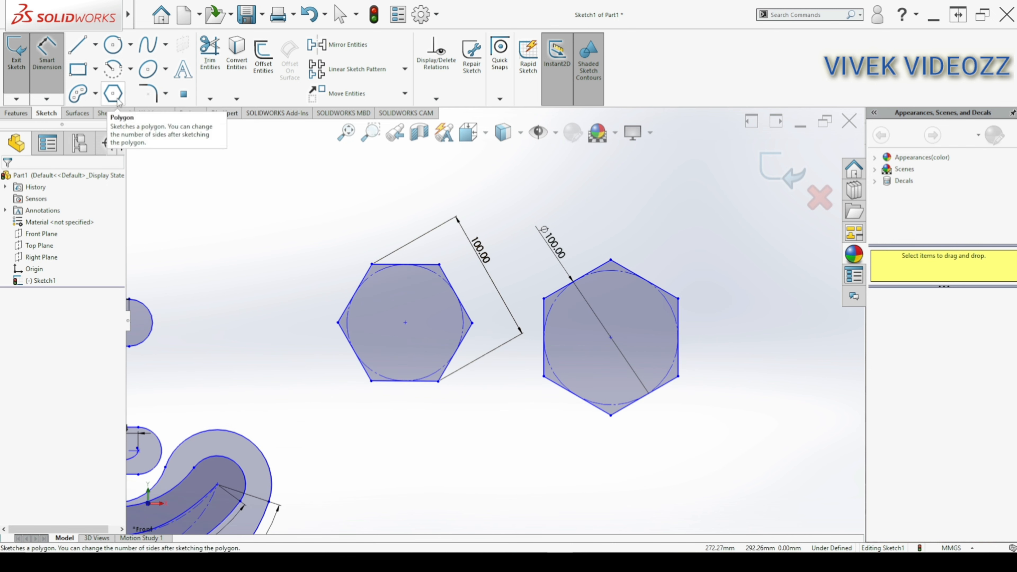
left_click(117, 100)
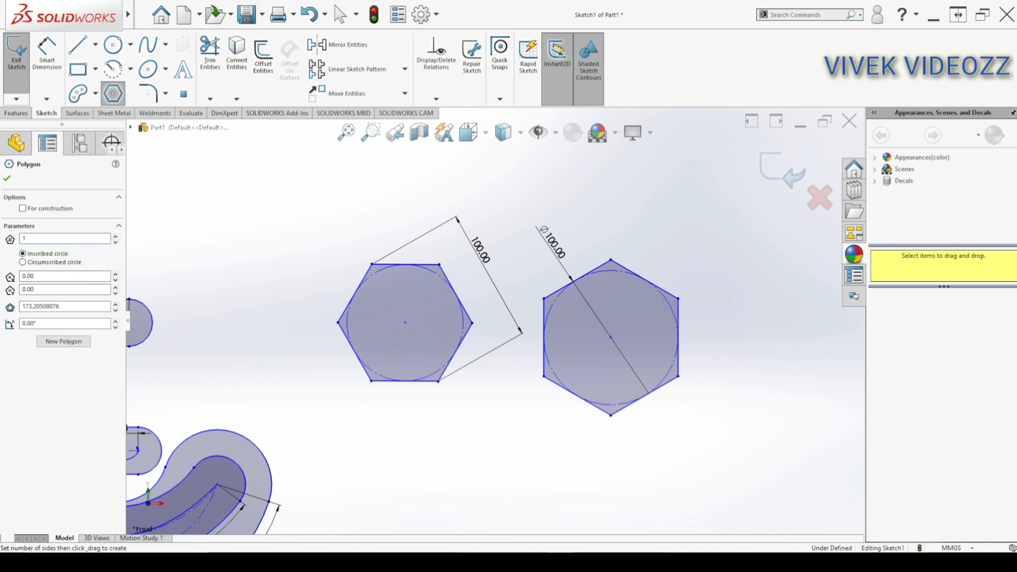
left_click(277, 214)
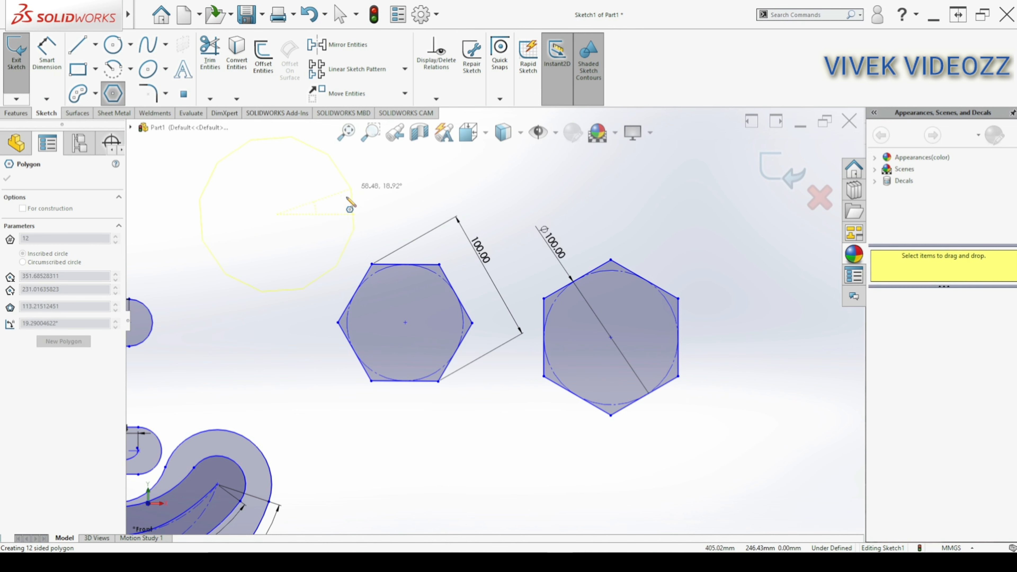
scroll(349, 206, "up", 5)
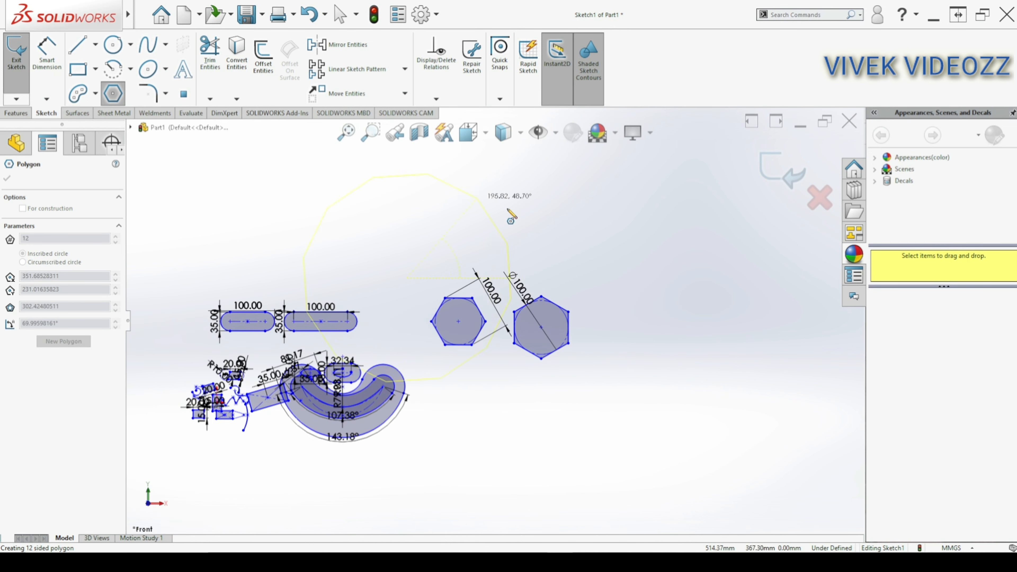
left_click(671, 358)
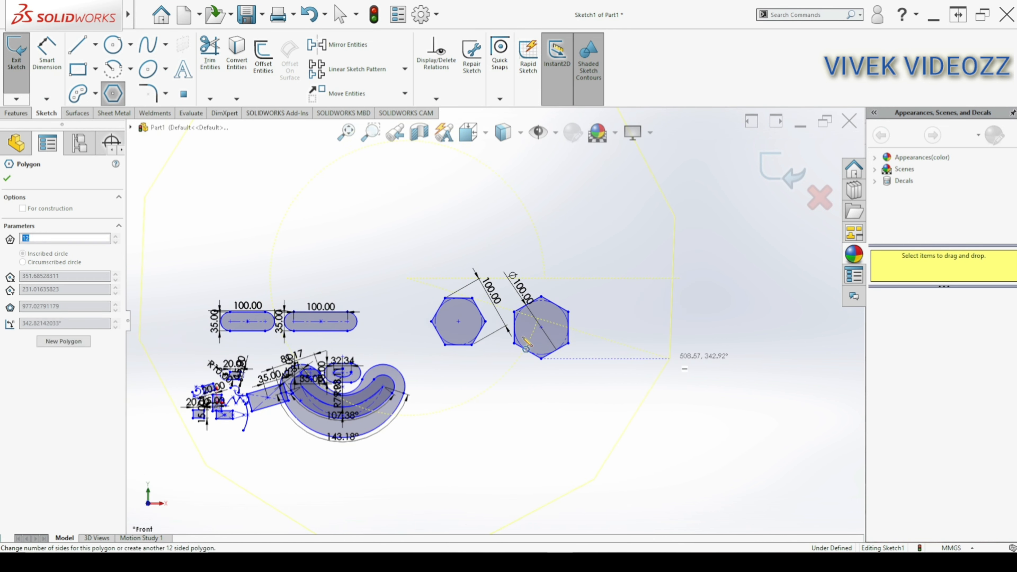
scroll(447, 296, "down", 3)
scroll(415, 272, "up", 2)
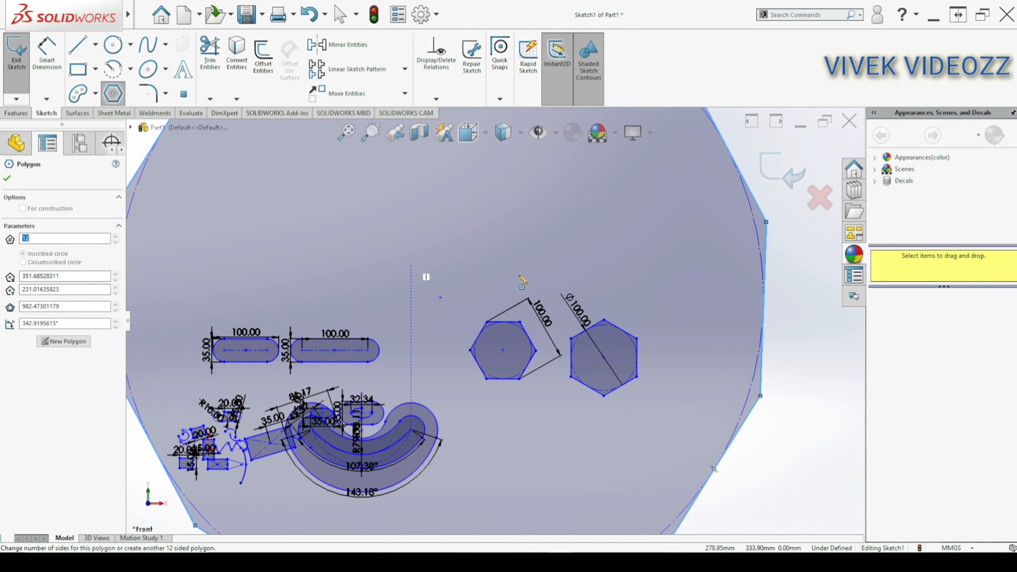
scroll(522, 281, "up", 4)
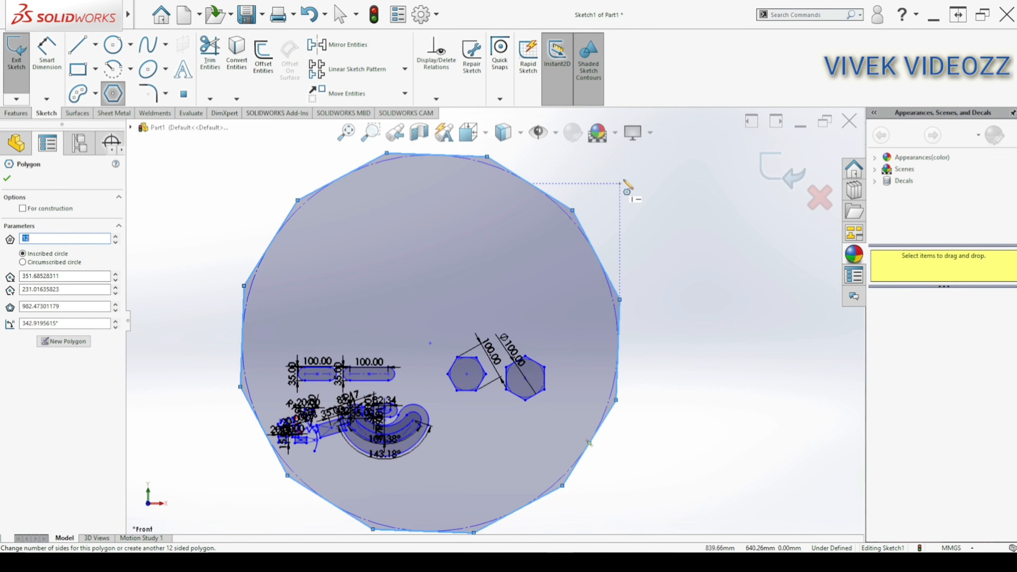
key("Escape")
- Sketch a corner rectangle about 350 mm wide and 129 mm high in the empty area right of the 12-sided polygon
scroll(441, 188, "down", 2)
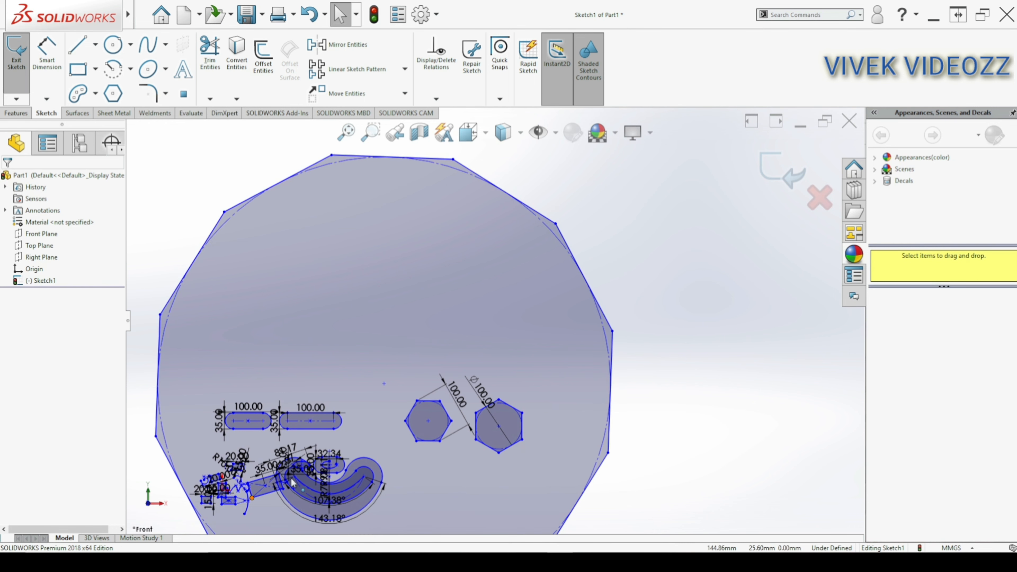
scroll(312, 461, "down", 2)
scroll(312, 462, "up", 4)
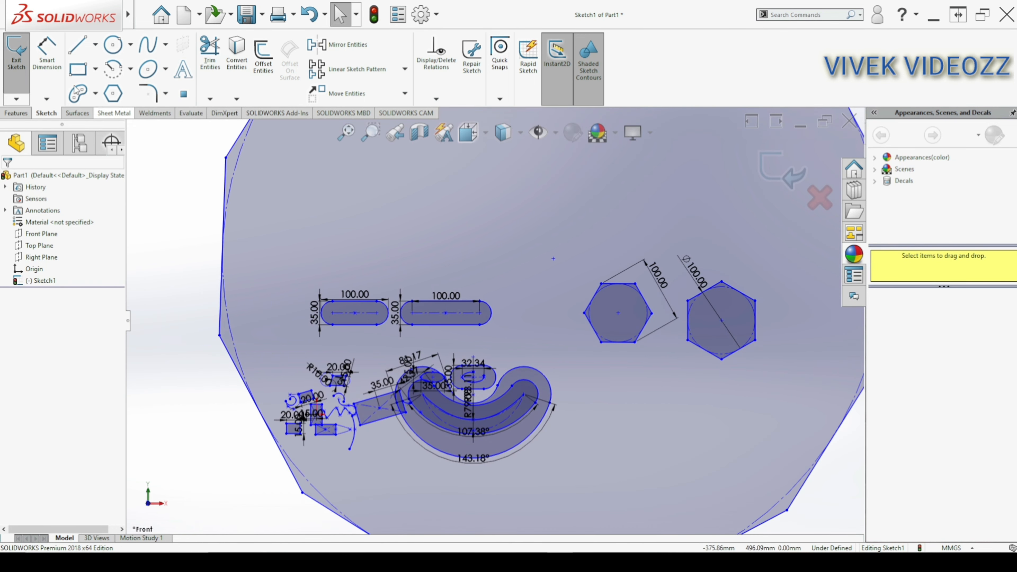
left_click(73, 75)
scroll(538, 295, "up", 5)
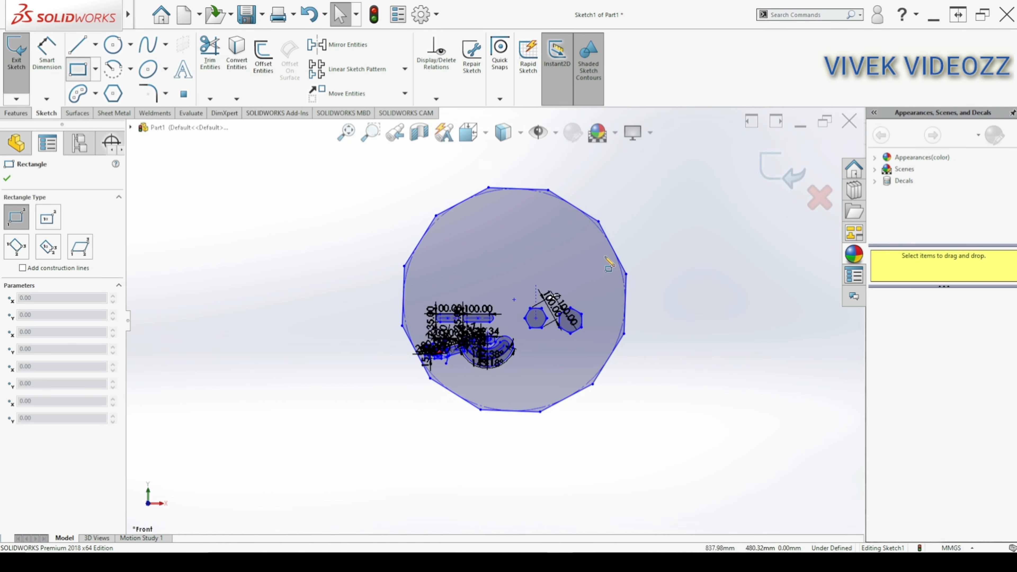
scroll(534, 318, "down", 3)
left_click(456, 316)
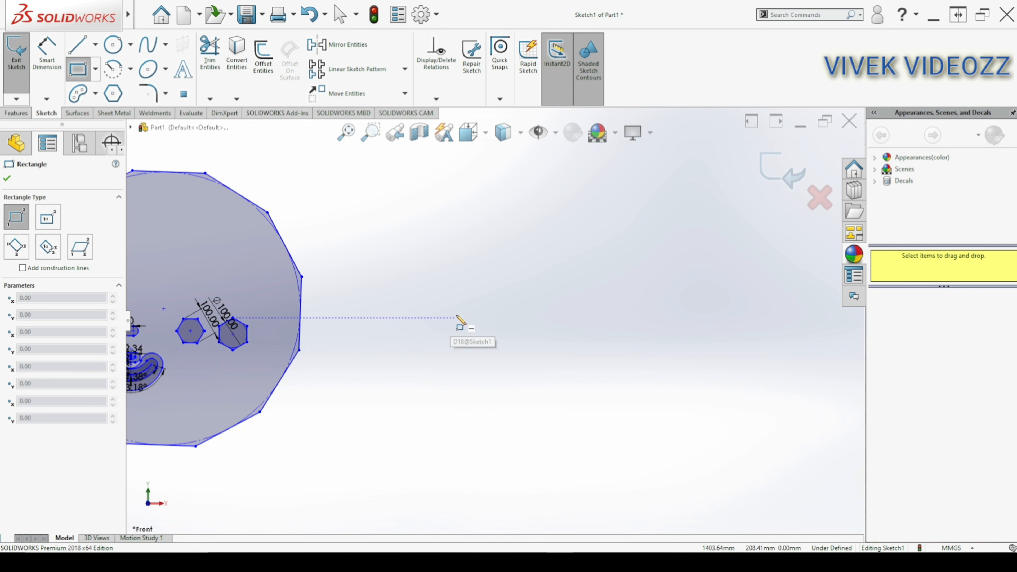
left_click(552, 350)
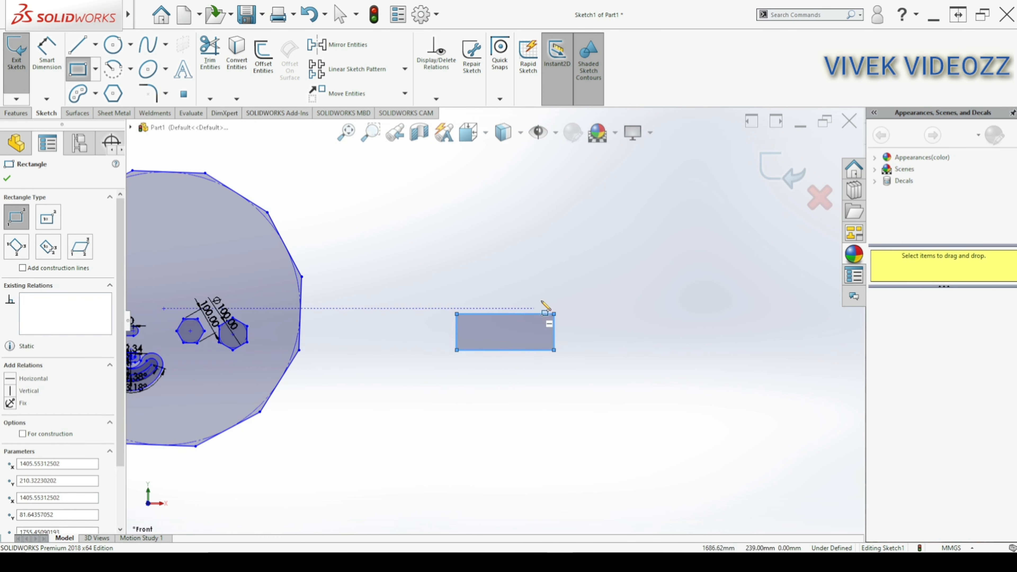
- Round all four corners of the rectangle with a 50 mm Sketch Fillet, keeping constrained corners
scroll(545, 305, "down", 2)
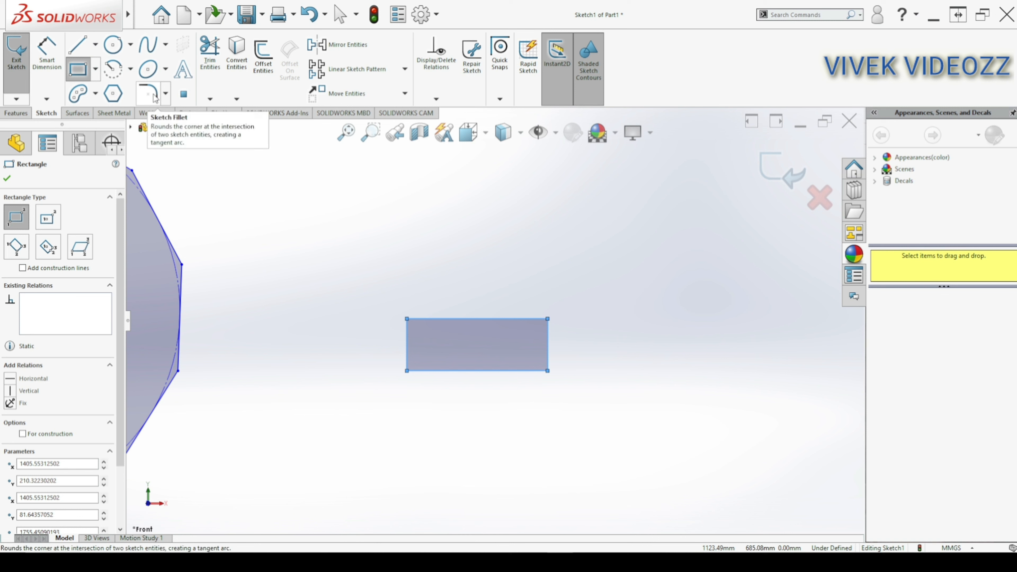
left_click(166, 94)
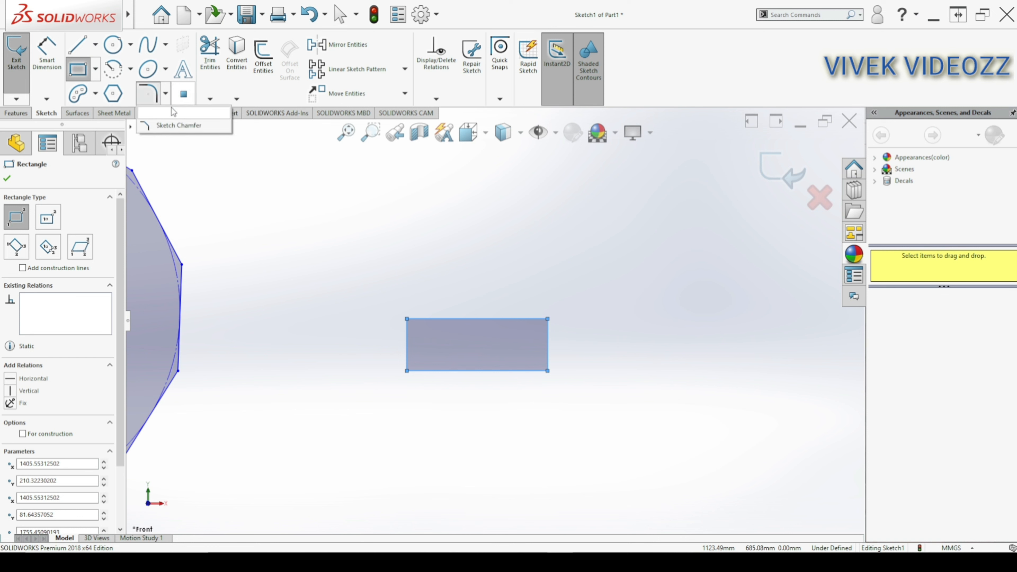
left_click(168, 113)
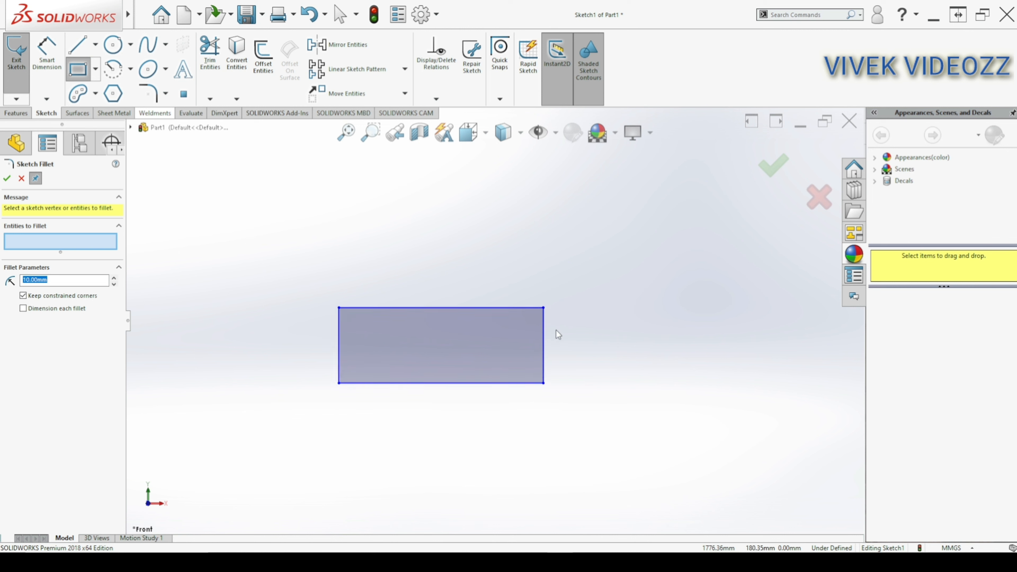
scroll(556, 330, "down", 1)
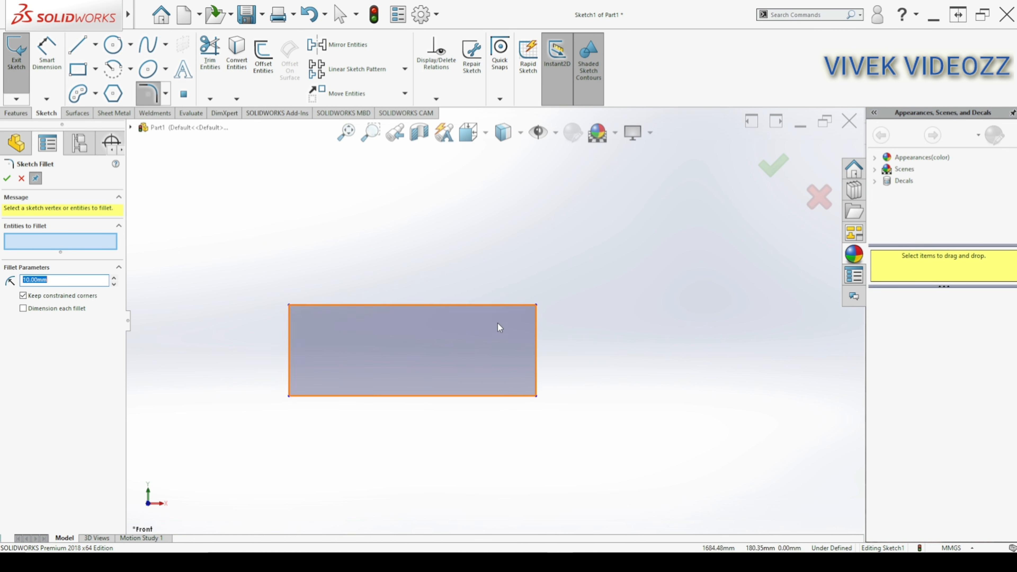
left_click(511, 305)
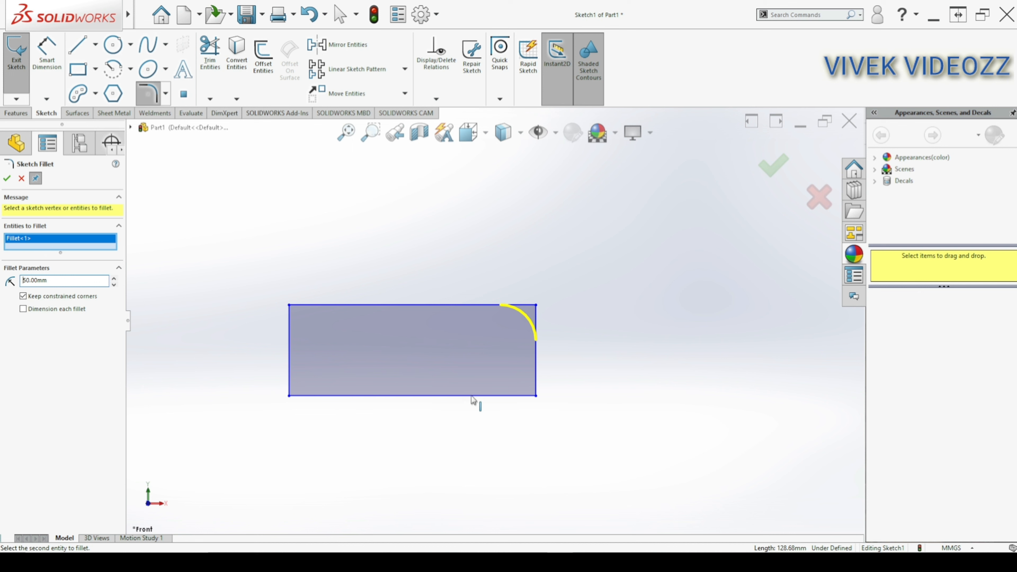
left_click(520, 396)
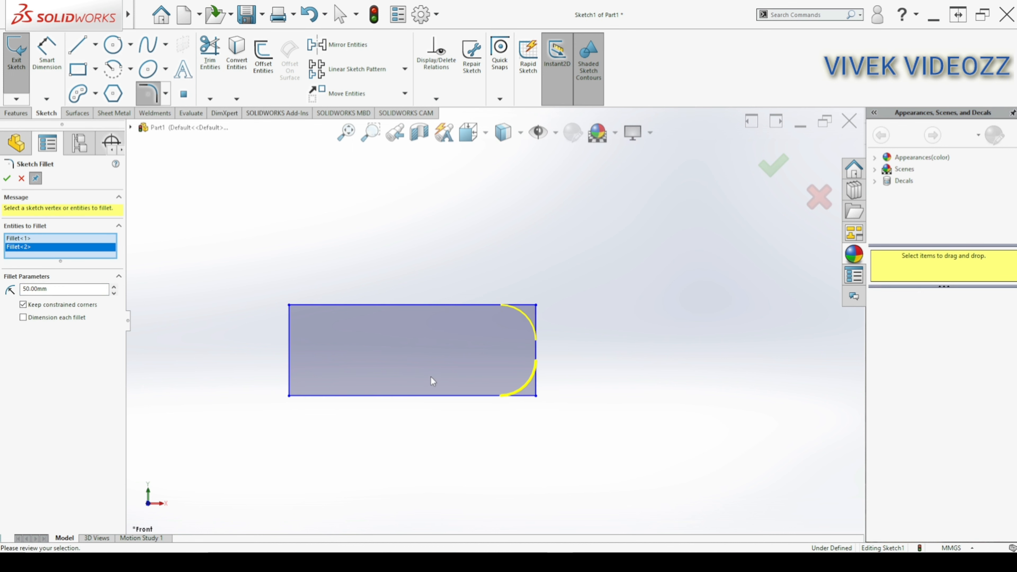
left_click(290, 381)
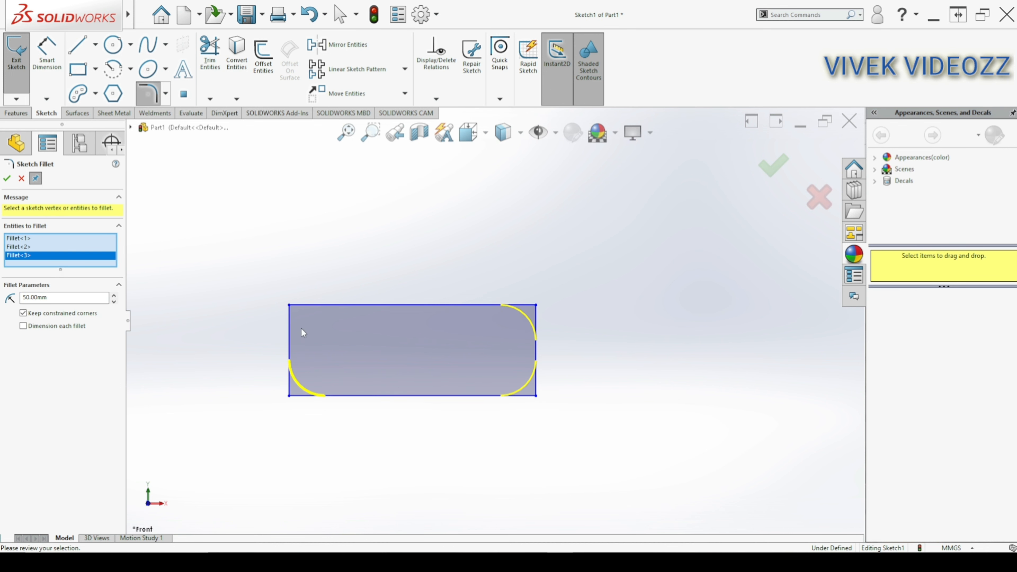
left_click(298, 305)
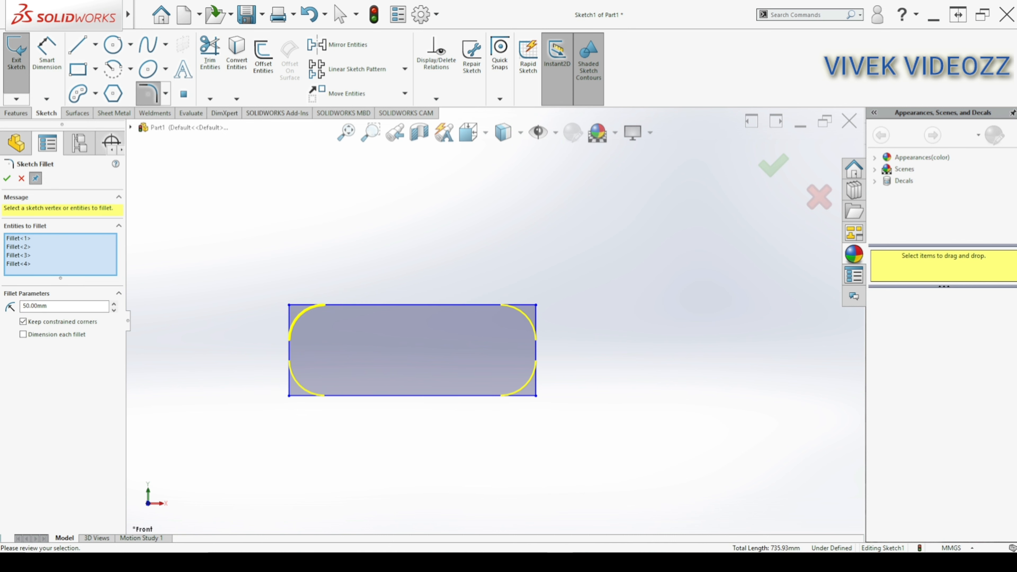
key("Return")
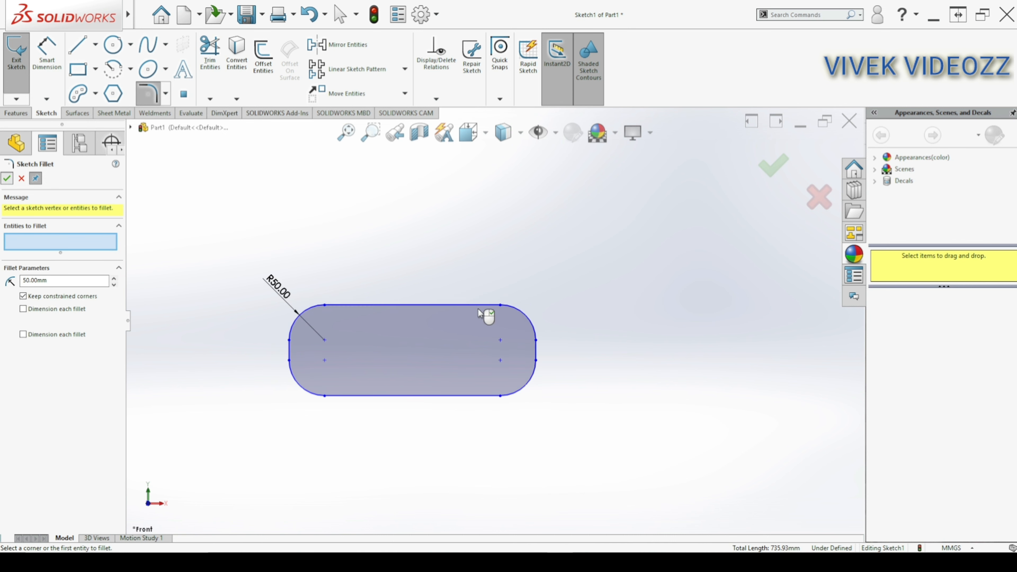
- Sketch a corner rectangle about 266 mm wide and 133 mm high to the right of the rounded rectangle
scroll(520, 337, "down", 4)
scroll(533, 336, "up", 3)
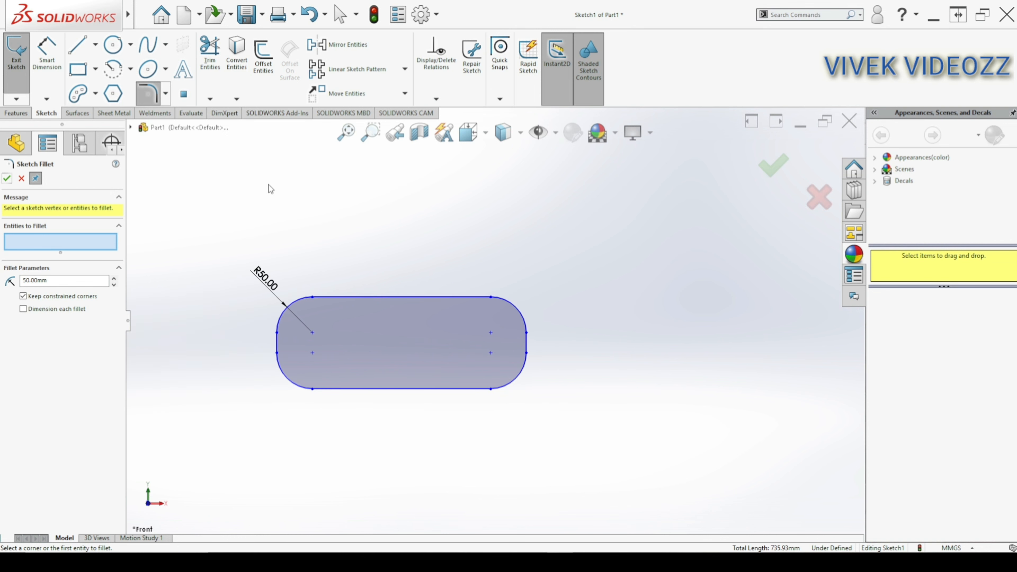
left_click(7, 178)
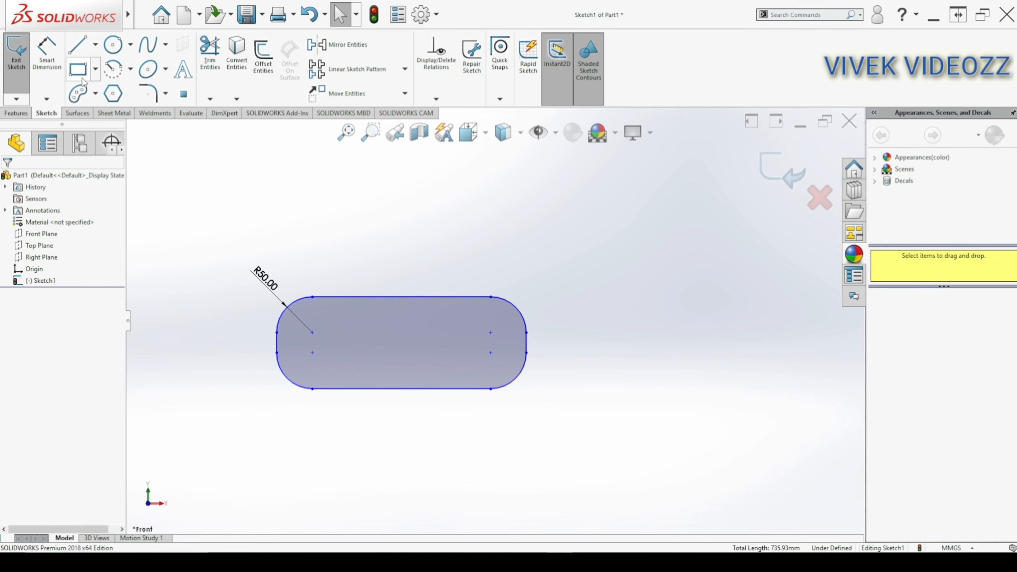
left_click(78, 69)
left_click_drag(572, 293, 762, 388)
- Chamfer the upper-left corner of the new rectangle with an equal-distance Sketch Chamfer of 25 mm
left_click(165, 93)
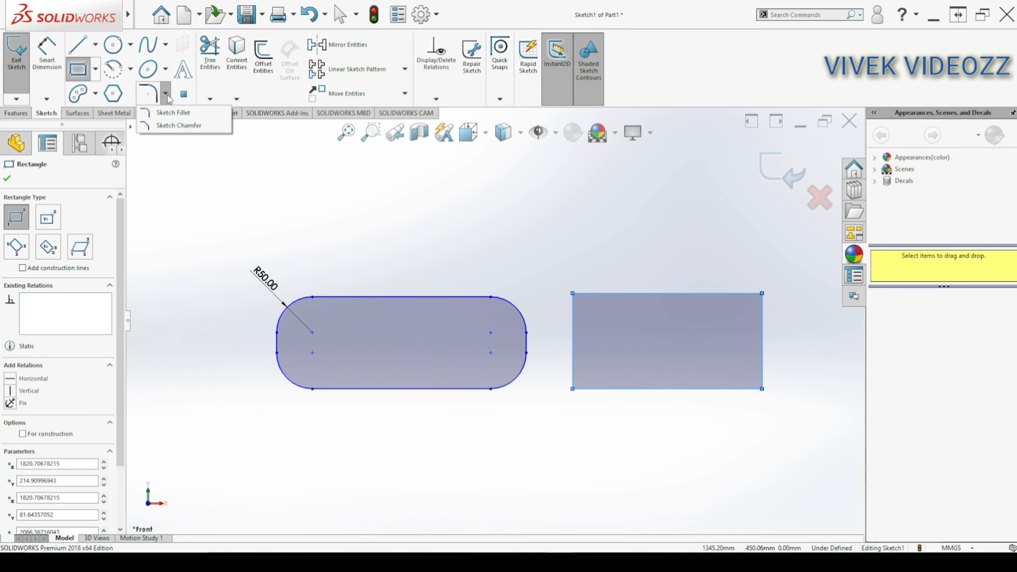
left_click(173, 124)
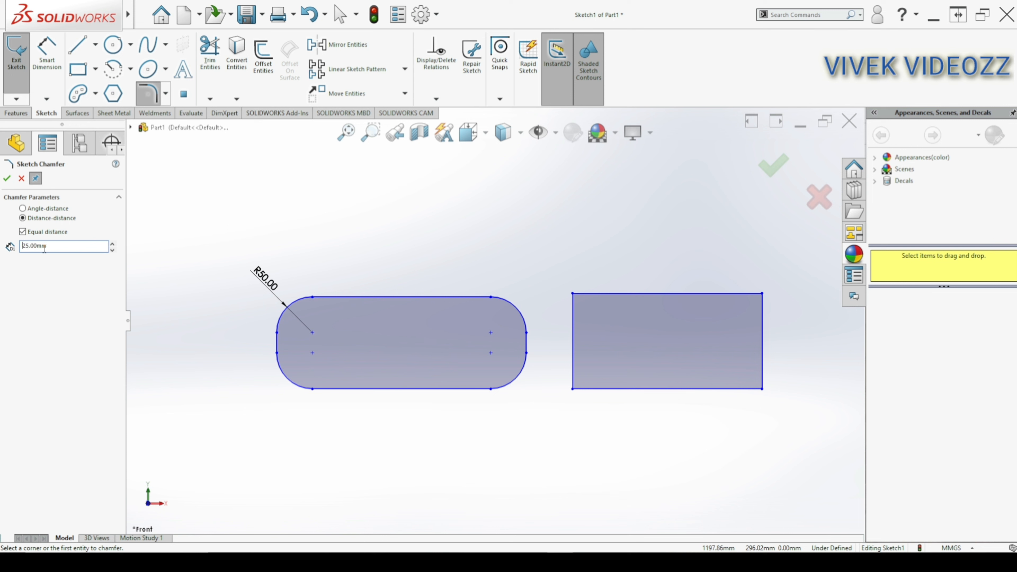
scroll(601, 309, "down", 4)
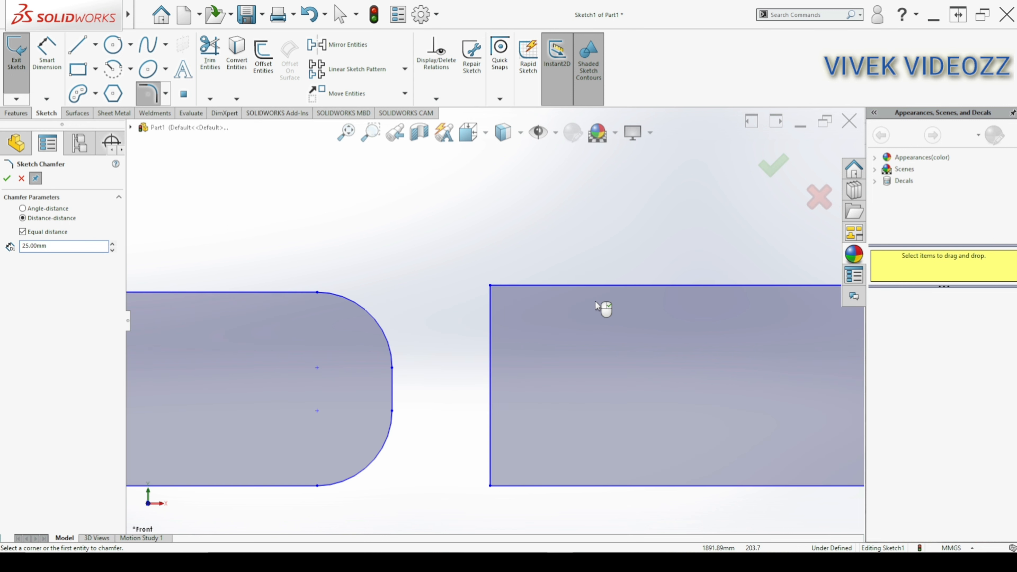
left_click(491, 310)
left_click(515, 286)
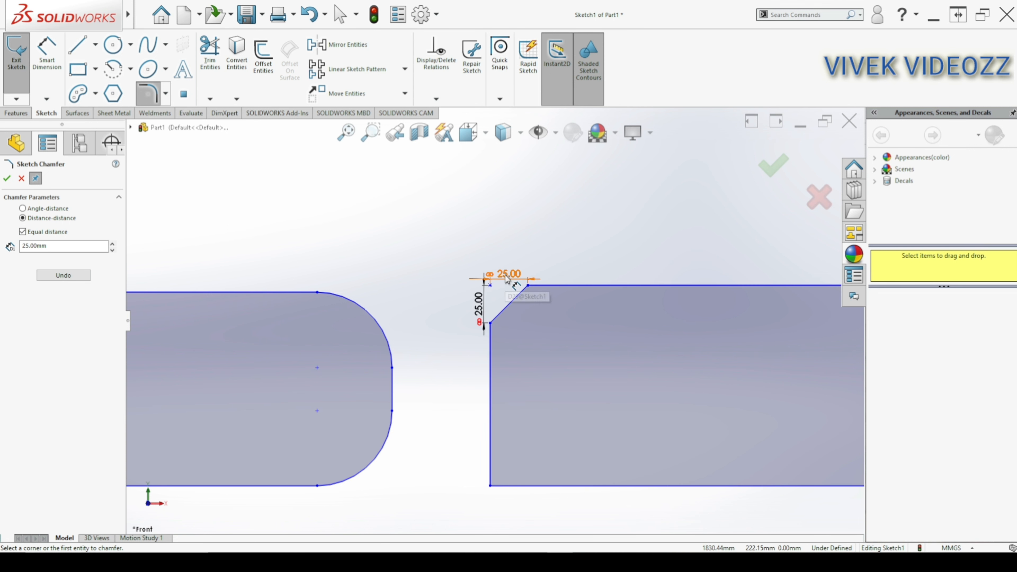
- Chamfer the rectangle's lower-left corner with unequal distances, 10 mm on the vertical edge and 25 mm on the horizontal edge
left_click(22, 232)
left_click(51, 259)
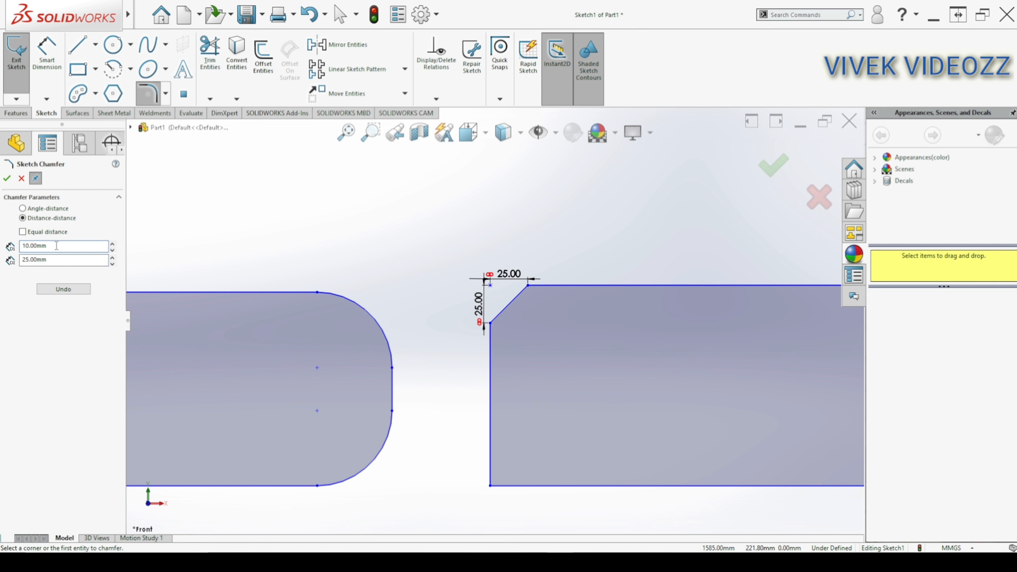
left_click(490, 469)
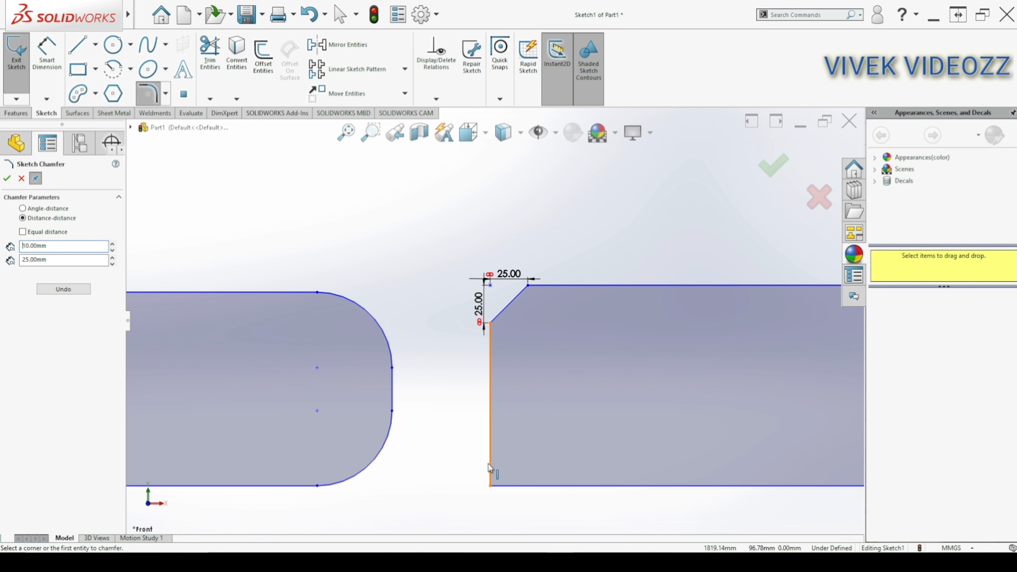
left_click(507, 486)
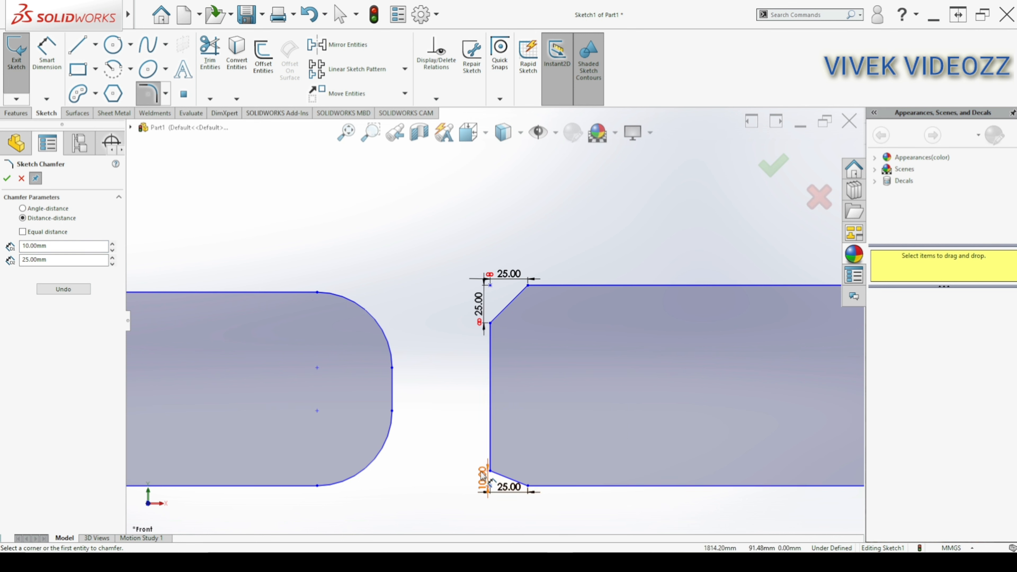
scroll(448, 473, "up", 3)
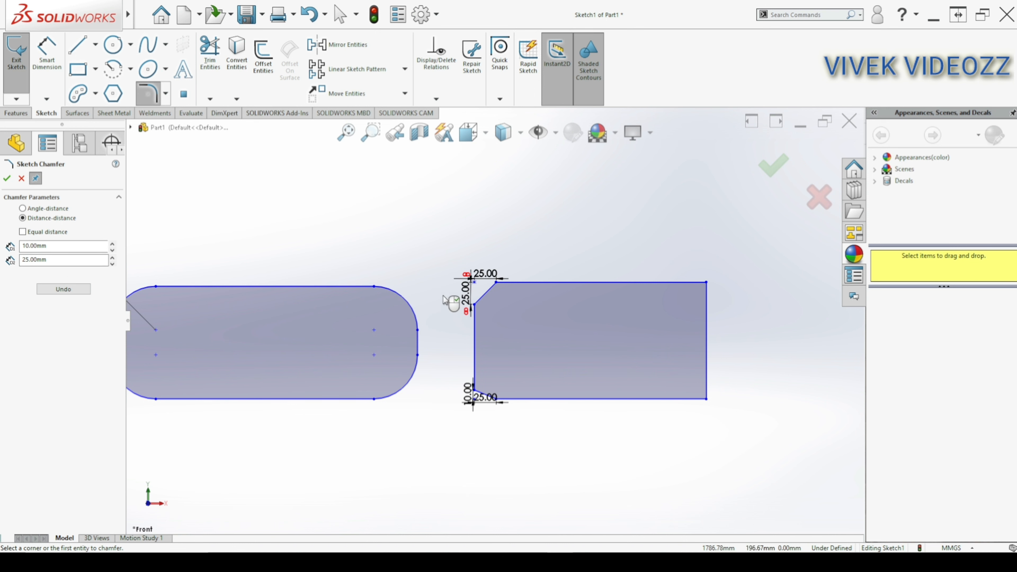
left_click(6, 180)
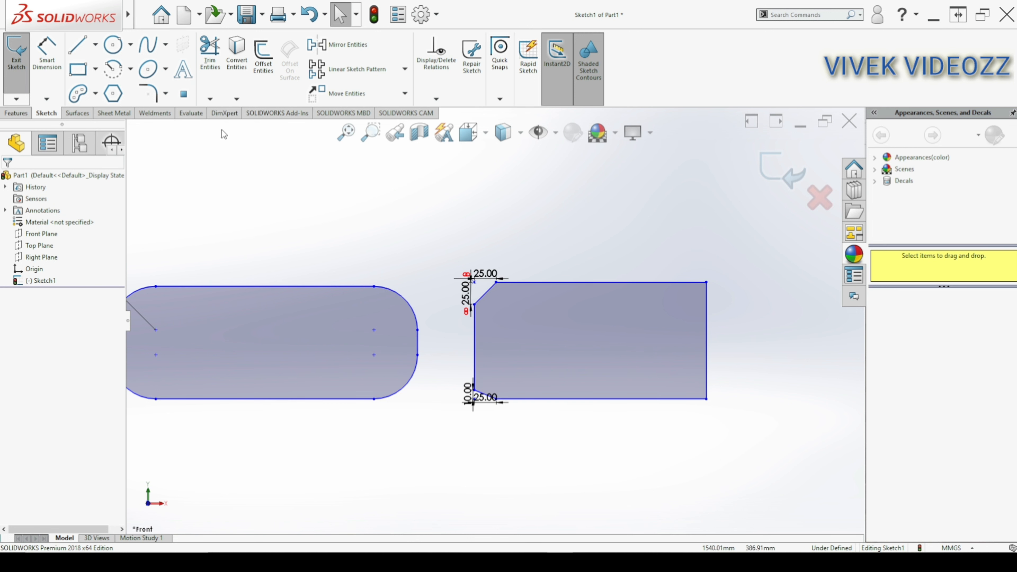
- Place a sketch point on the chamfered rectangle's top edge and dimension it 15 mm from the upper-right corner
left_click(185, 97)
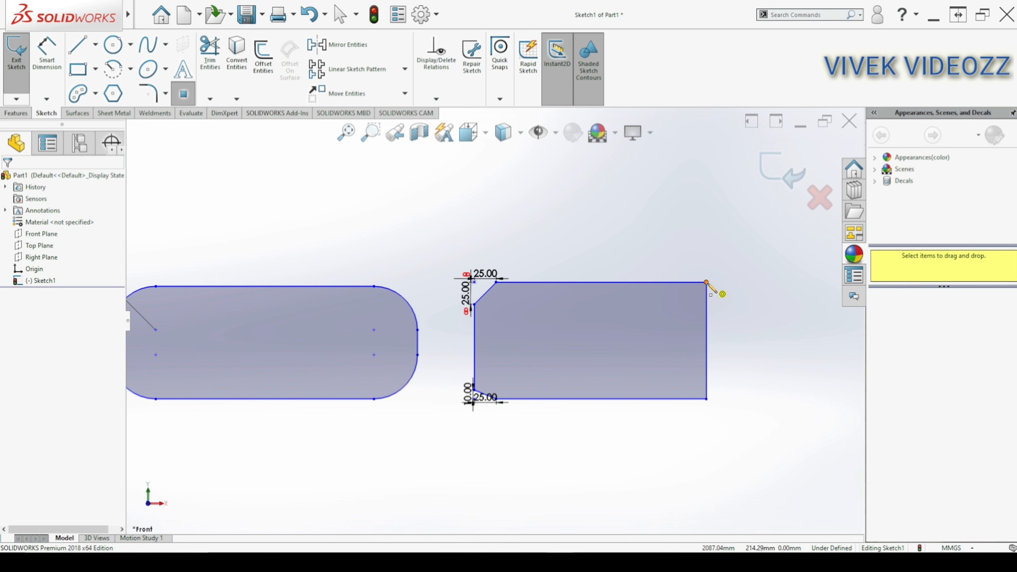
left_click(673, 282)
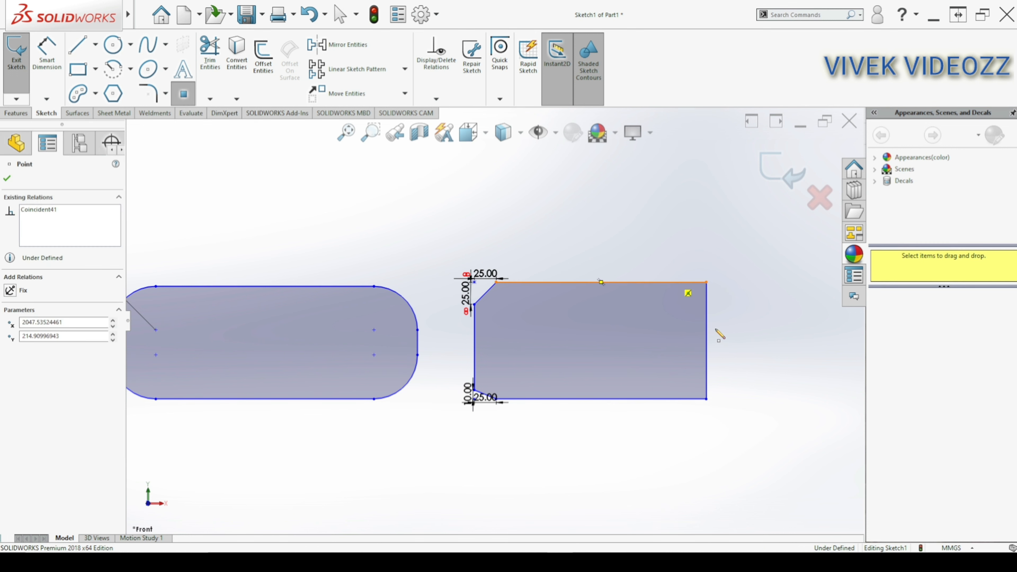
left_click(46, 54)
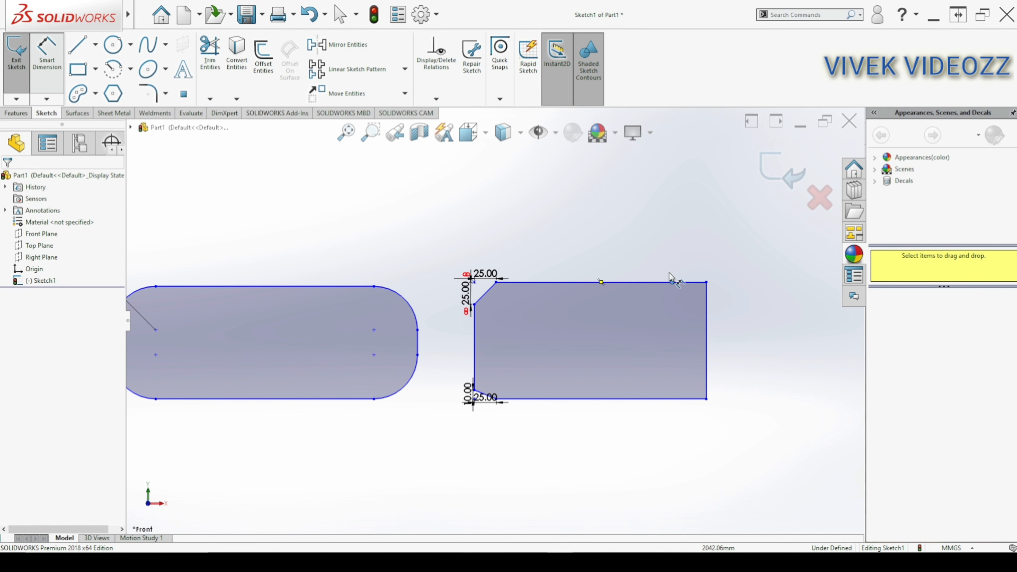
left_click(672, 282)
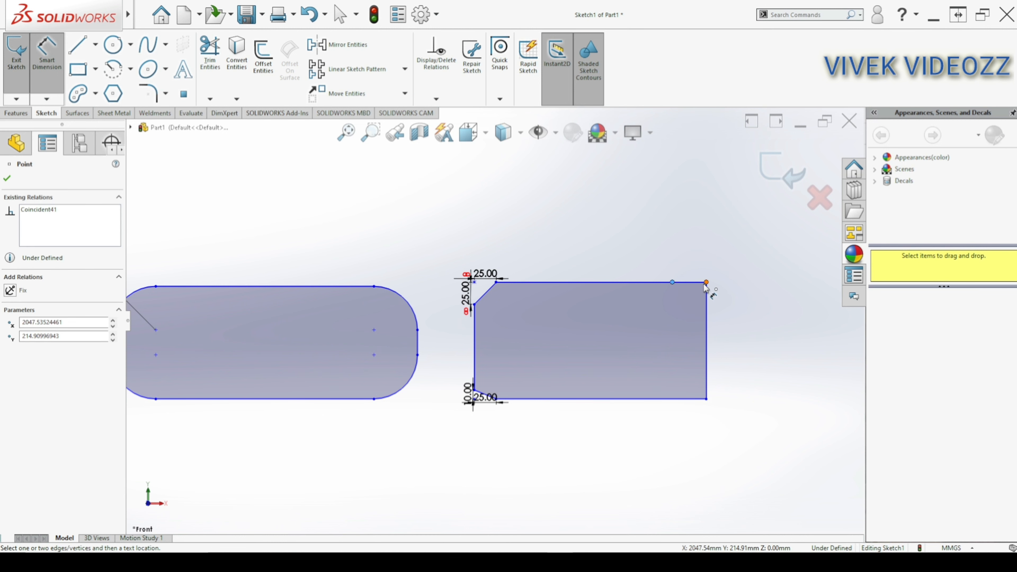
left_click(706, 283)
left_click(733, 256)
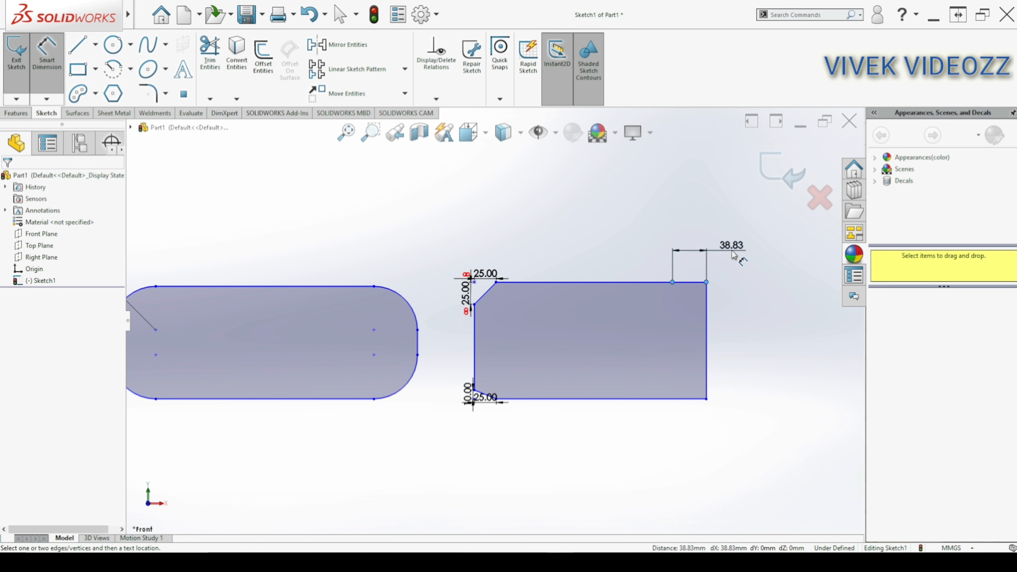
type("15")
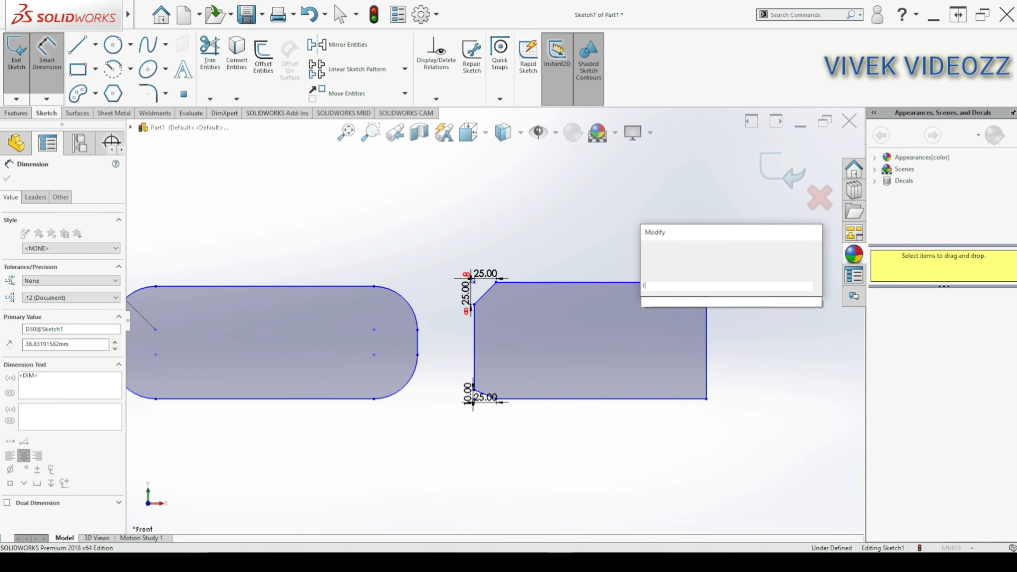
key("Return")
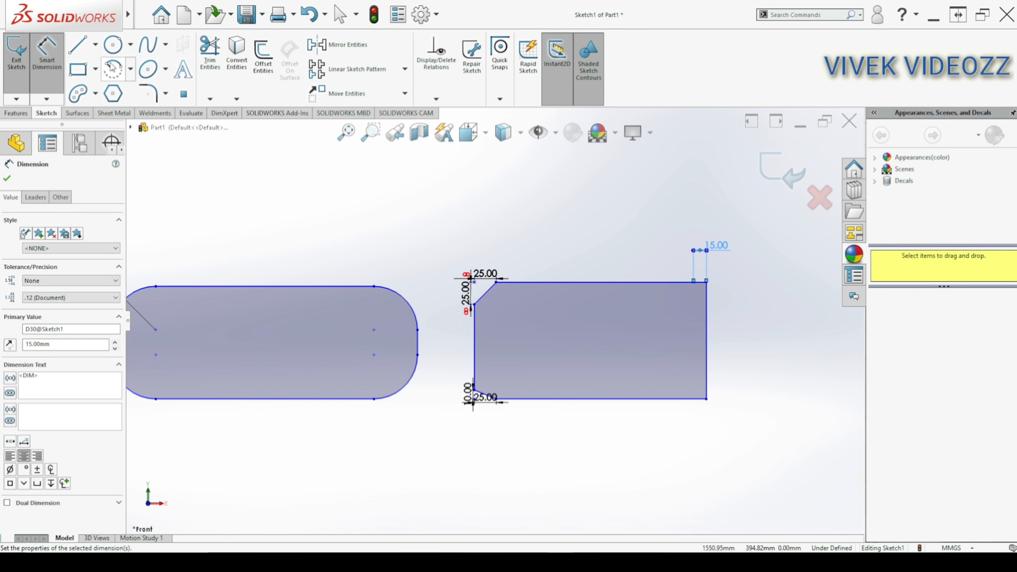
- Sketch a center rectangle about 16 mm wide and 36 mm high, centered on the point on the top edge
left_click(95, 68)
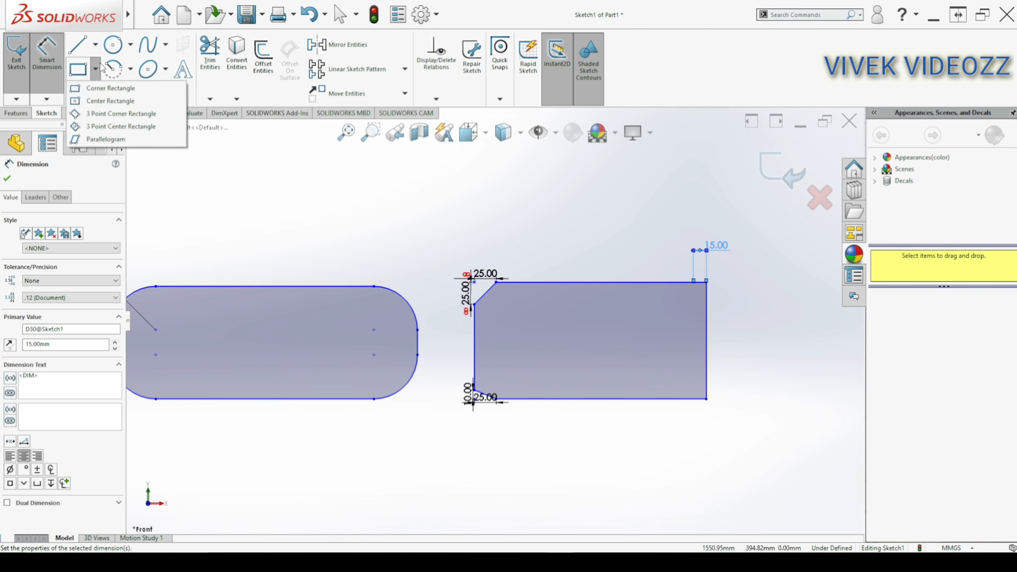
left_click(96, 103)
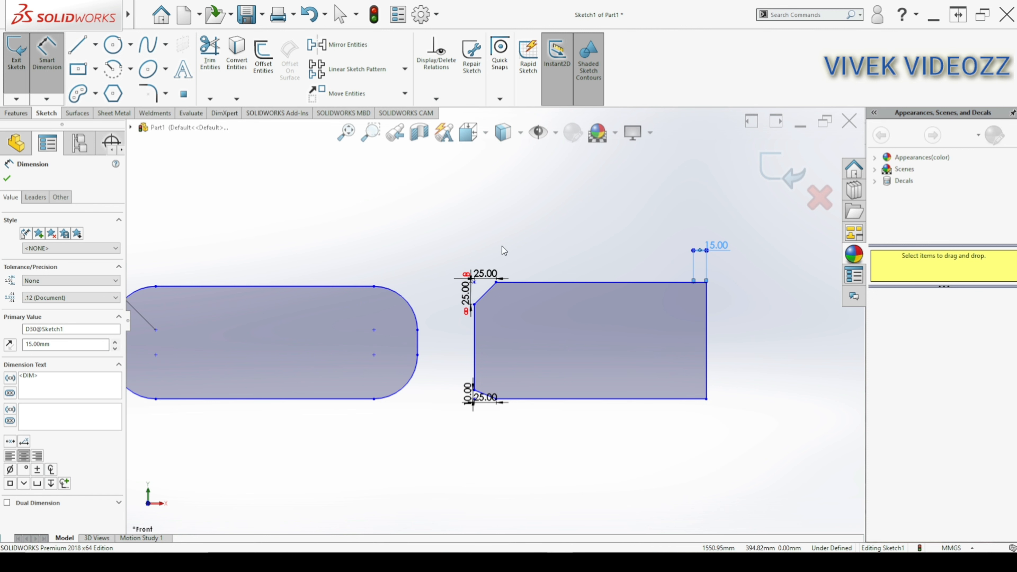
left_click(693, 281)
scroll(695, 285, "down", 4)
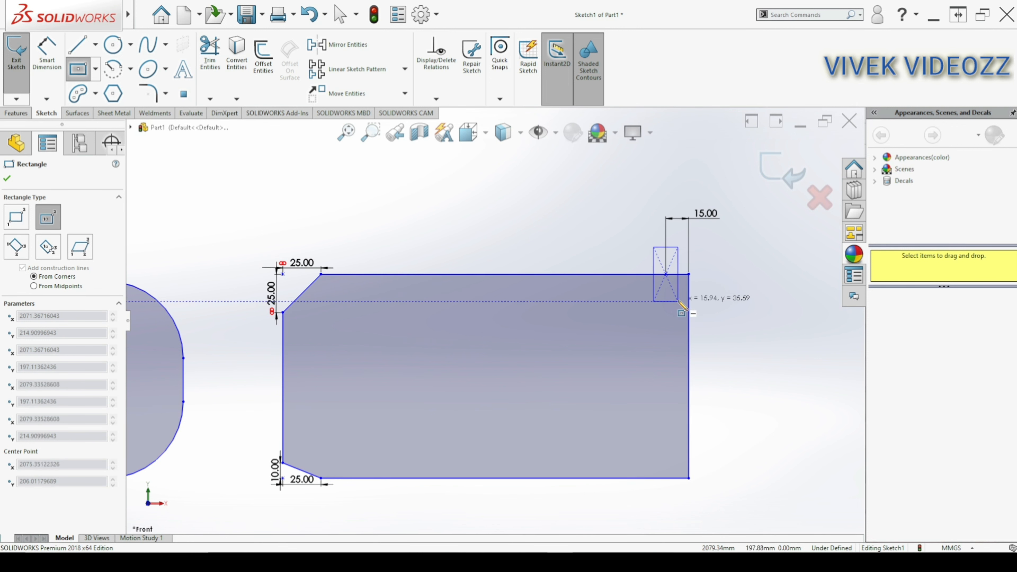
left_click(678, 301)
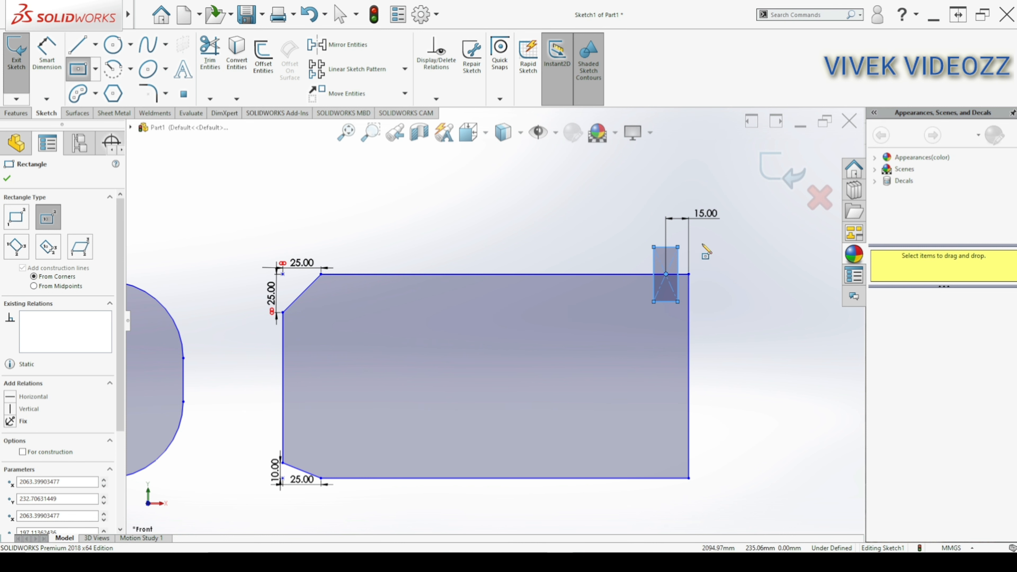
scroll(715, 281, "down", 1)
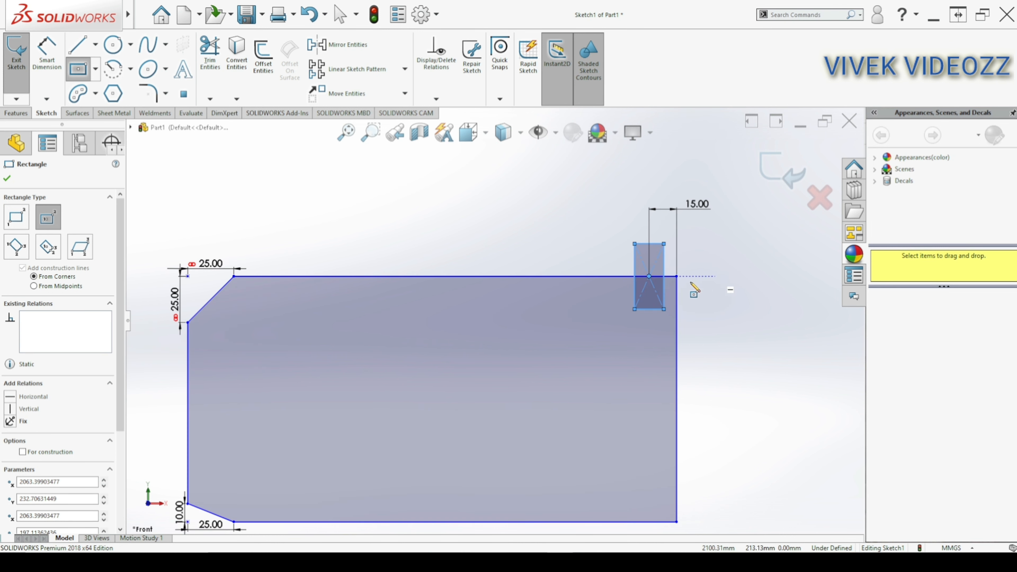
left_click(182, 70)
scroll(450, 335, "up", 2)
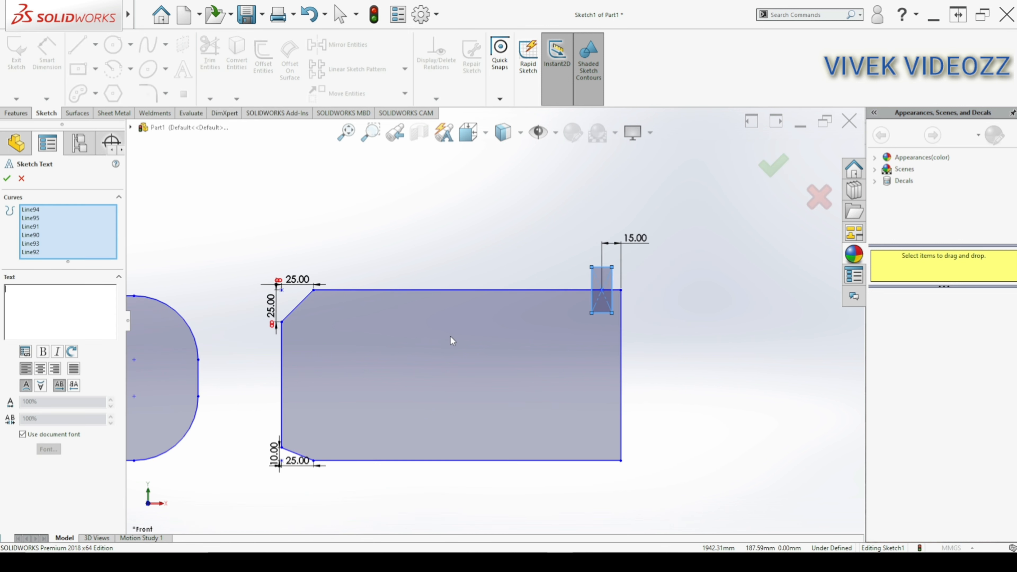
scroll(452, 339, "up", 3)
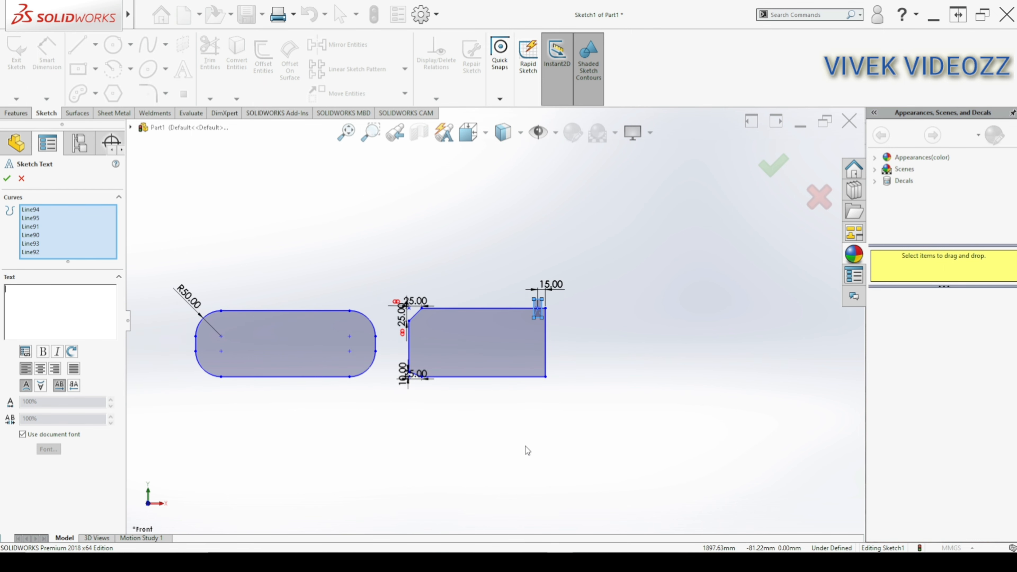
scroll(525, 446, "down", 2)
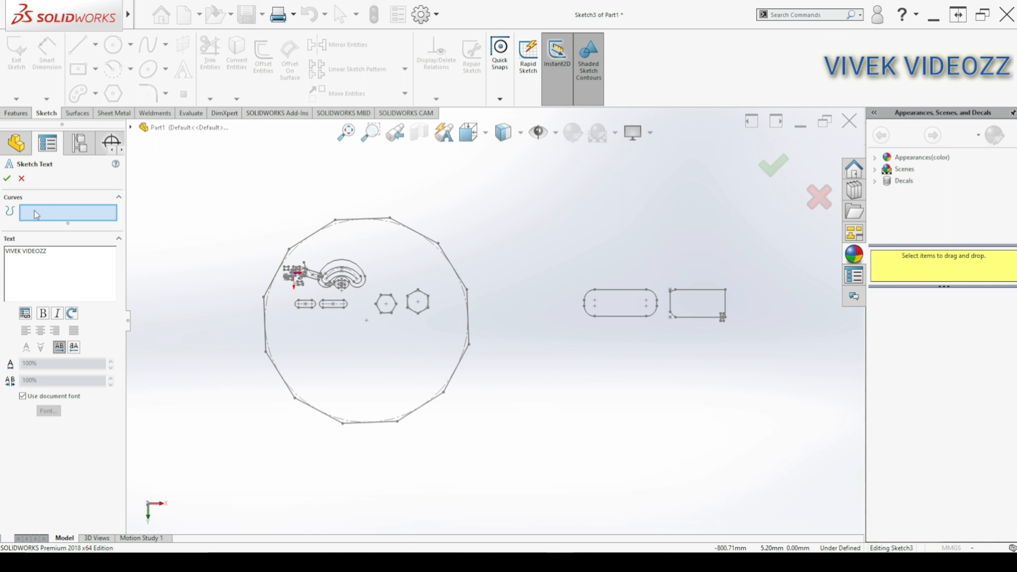
- Attach the sketch text to the rounded rectangle's upper straight edge in the current view
scroll(641, 296, "down", 5)
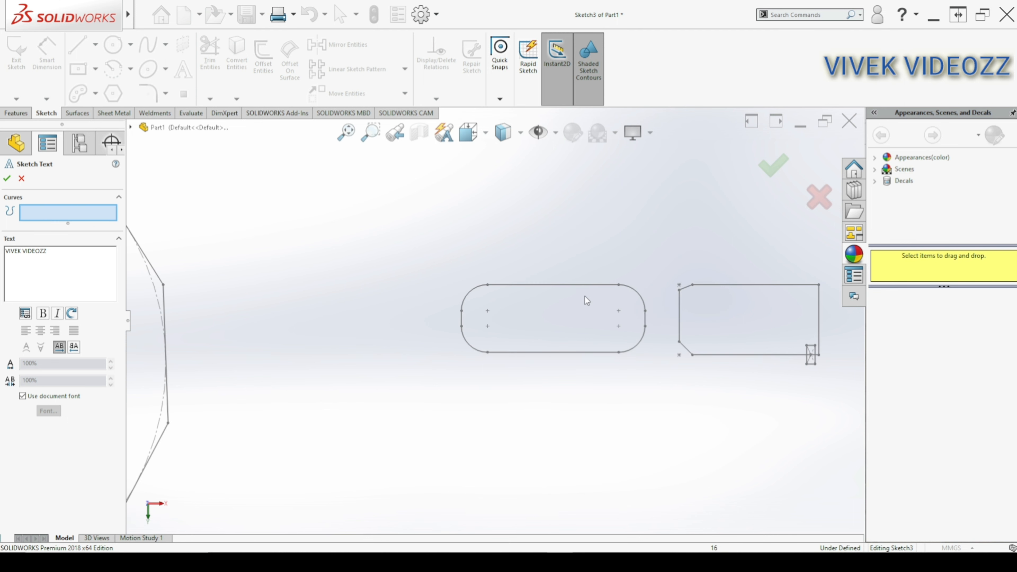
left_click(541, 285)
scroll(495, 287, "down", 10)
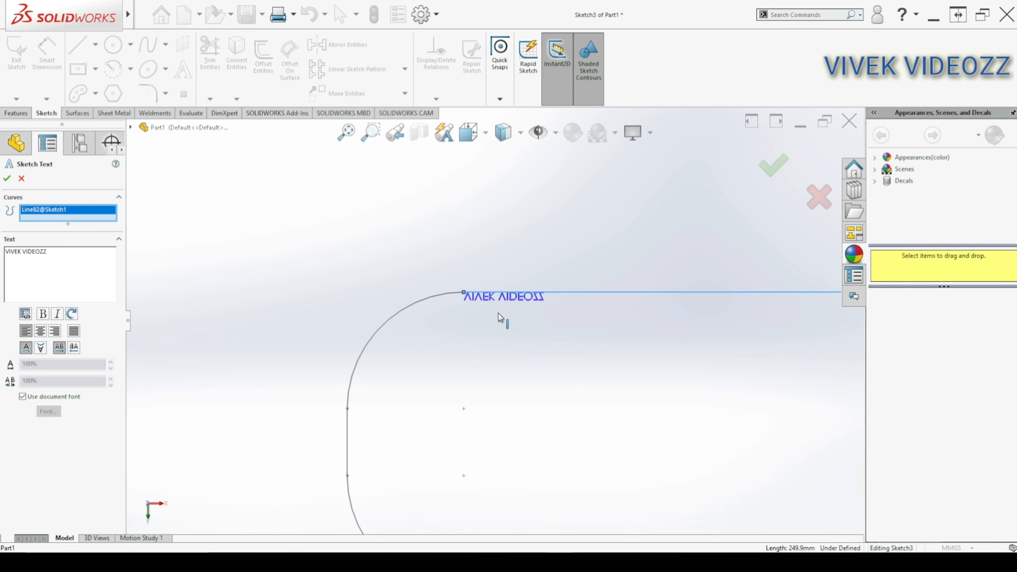
scroll(523, 311, "up", 8)
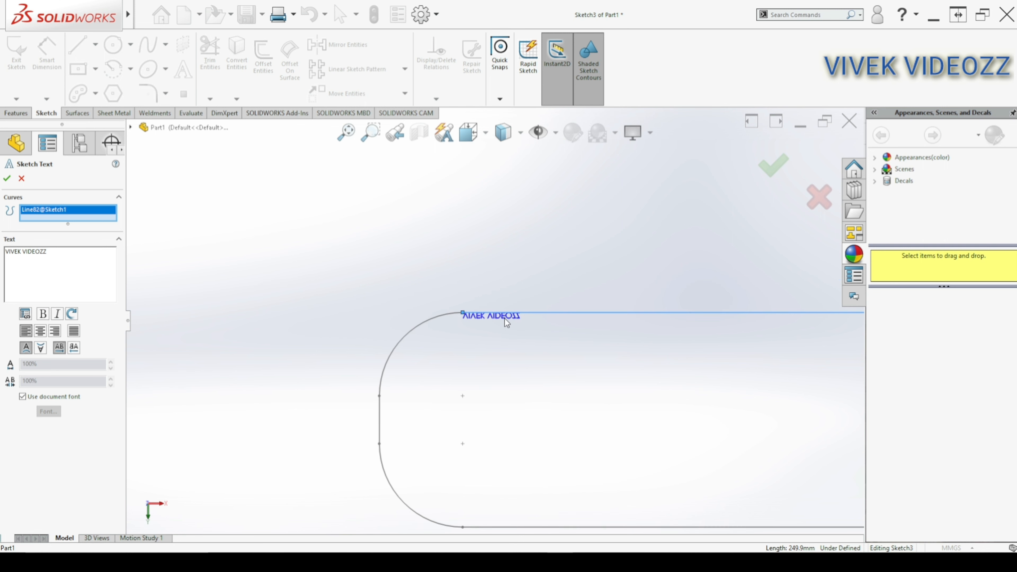
scroll(505, 318, "down", 5)
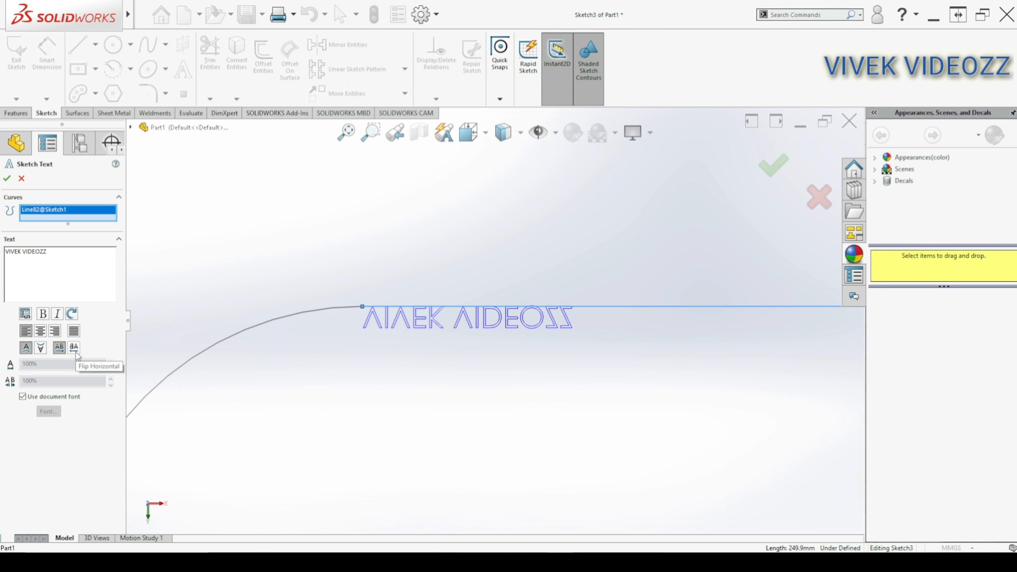
- Try the vertical and horizontal flip options on the sketch text, leaving both flips applied
left_click(42, 348)
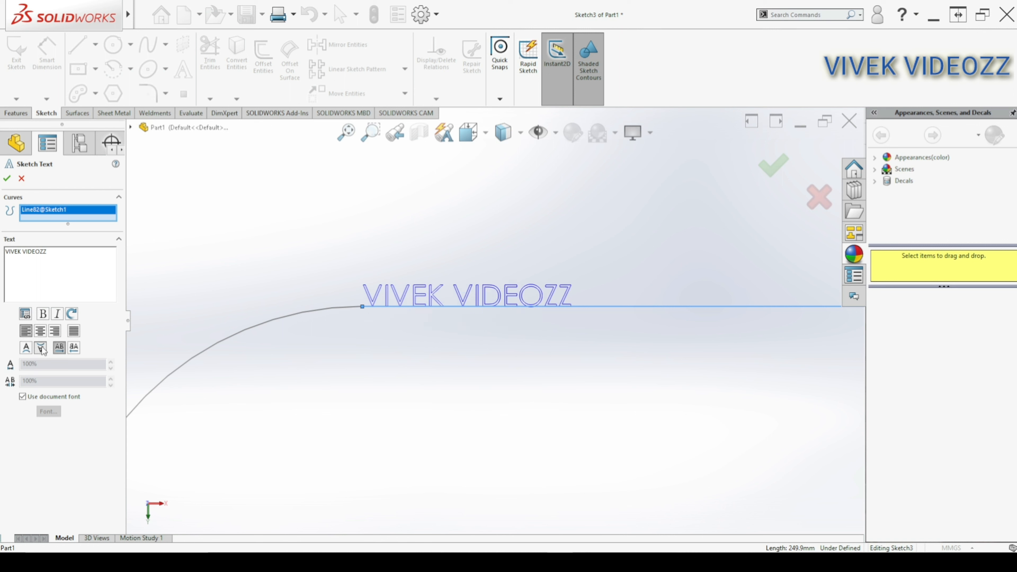
left_click(26, 349)
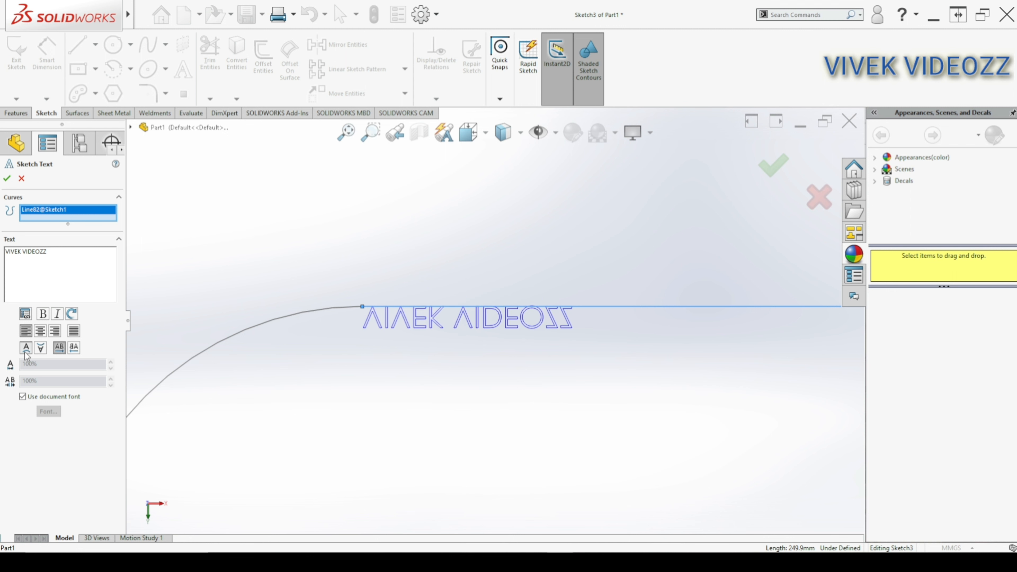
left_click(74, 348)
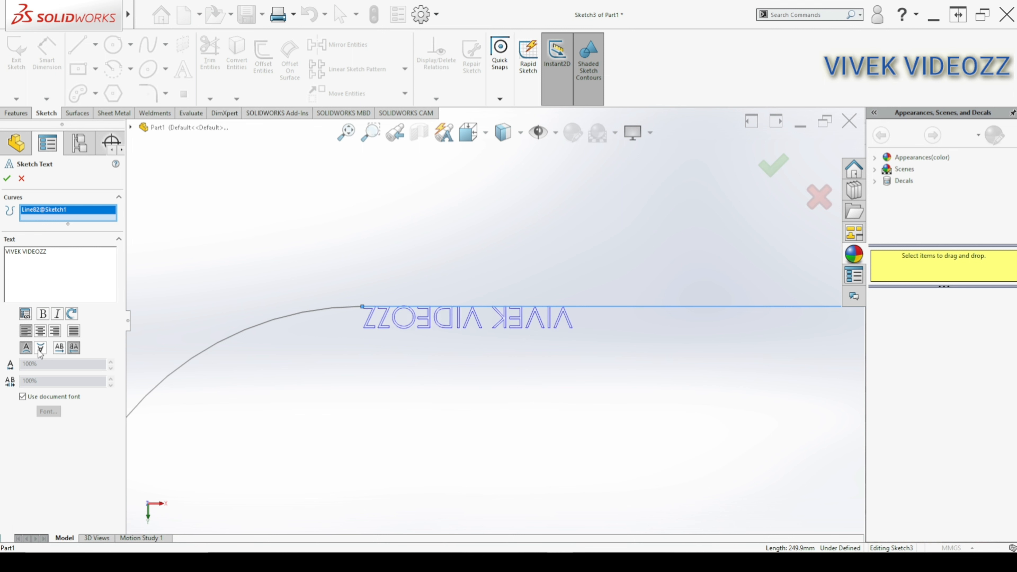
left_click(41, 348)
left_click(59, 352)
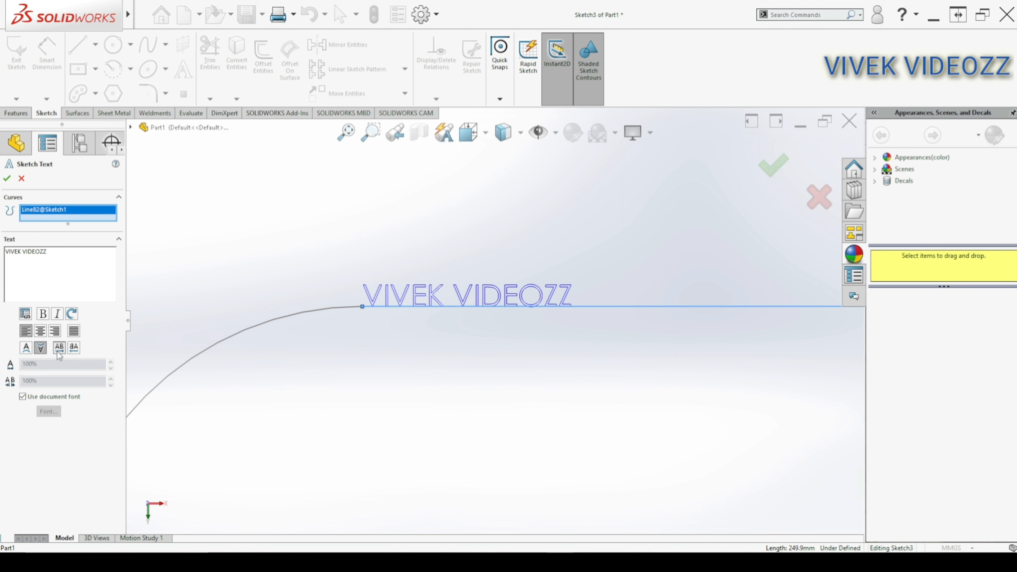
left_click(72, 350)
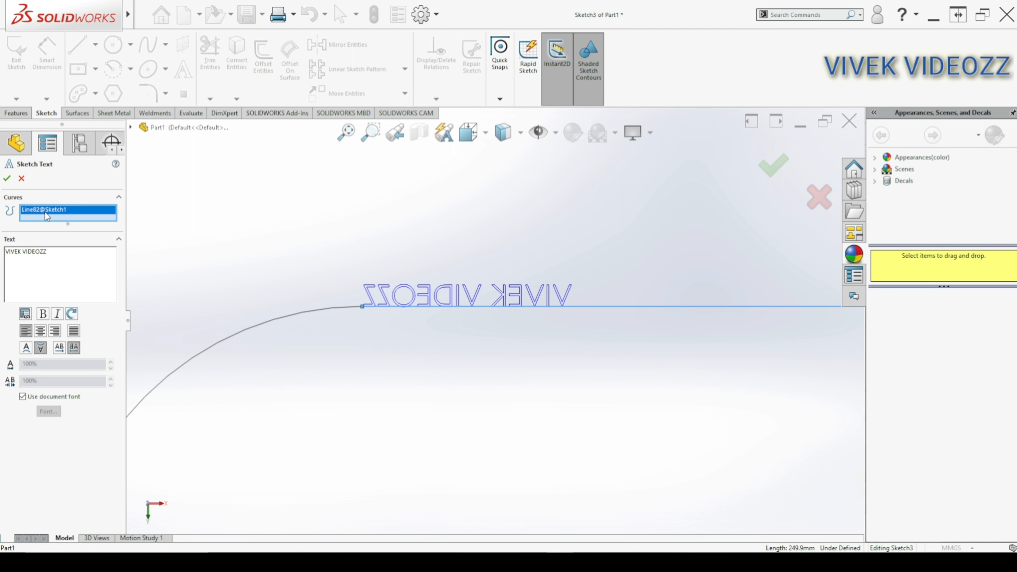
- Add the rounded rectangle's upper-left corner arc to the sketch text's curves and center-align the text
left_click(237, 337)
scroll(341, 361, "up", 3)
scroll(386, 380, "up", 1)
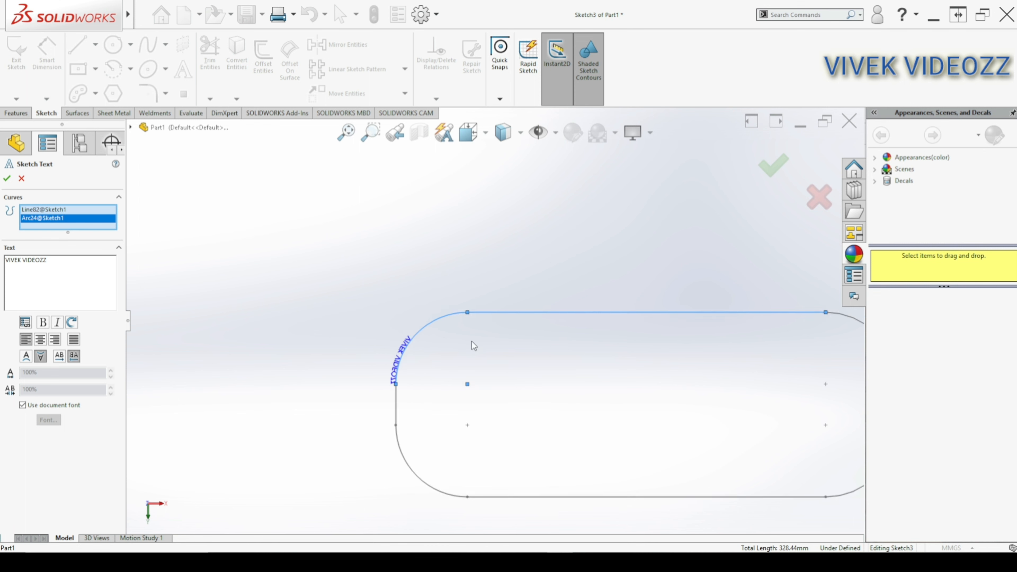
scroll(381, 365, "down", 6)
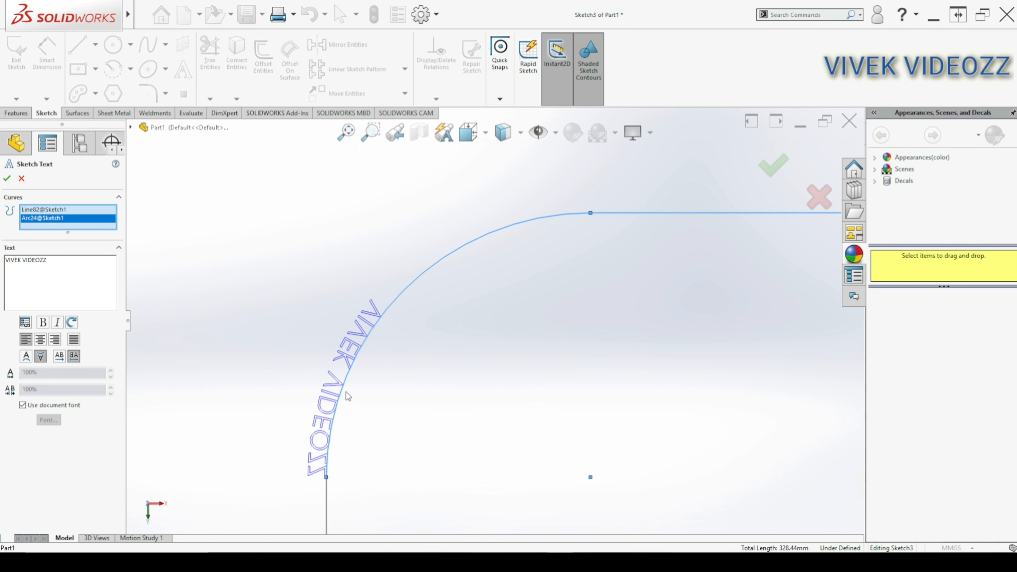
left_click(40, 341)
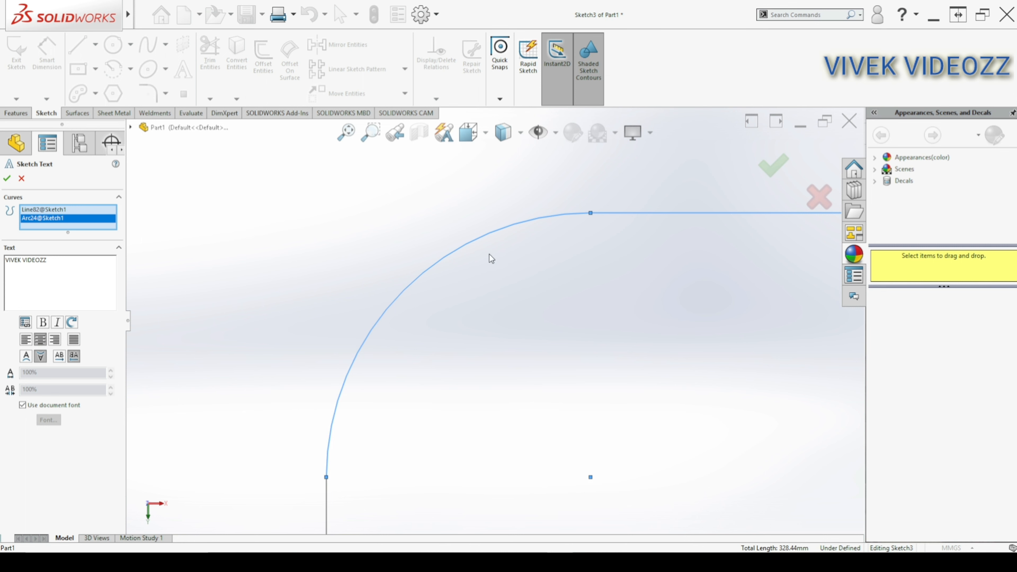
- Remove the straight top edge from the text's curves, leaving only the corner arc, and turn off the horizontal flip
scroll(445, 328, "up", 8)
scroll(647, 286, "down", 4)
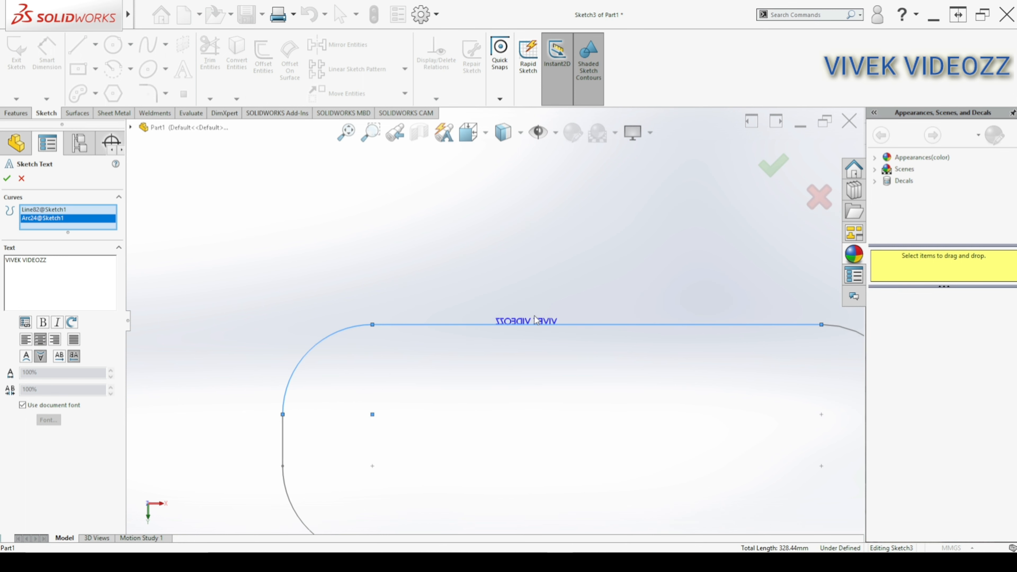
left_click(579, 325)
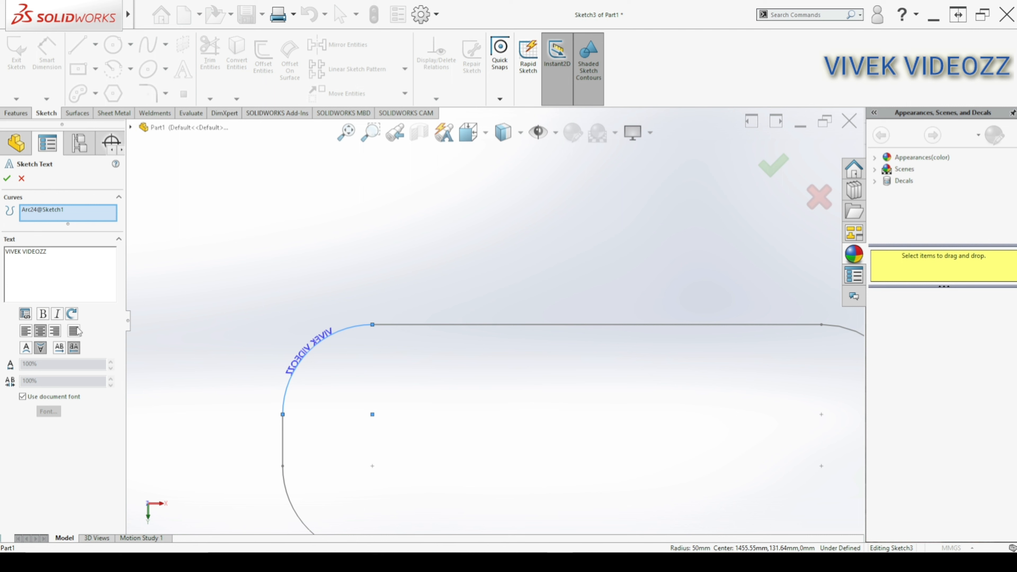
left_click(58, 347)
scroll(341, 357, "down", 3)
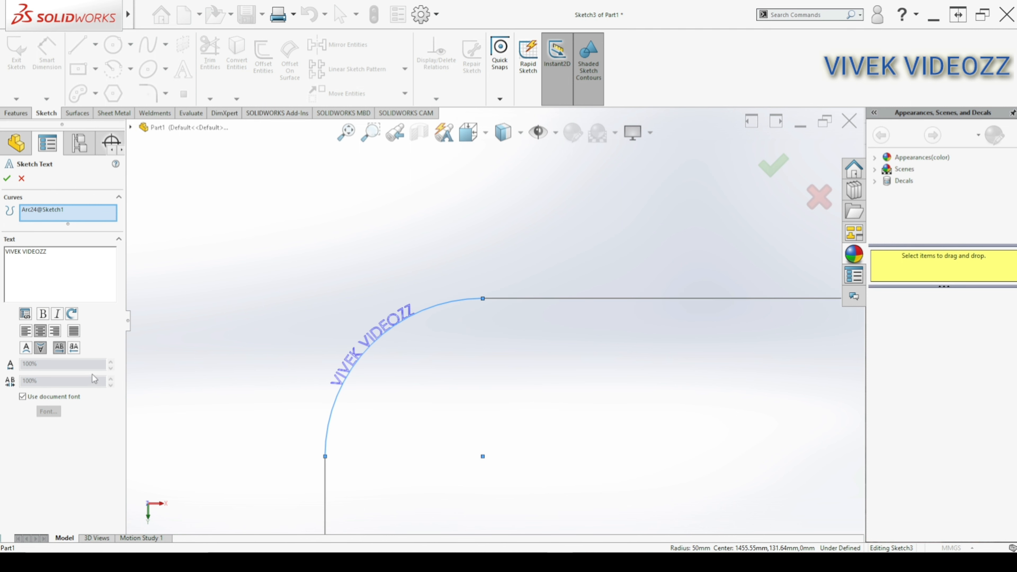
- Override the document font and apply a different serif font to the sketch text
left_click(22, 396)
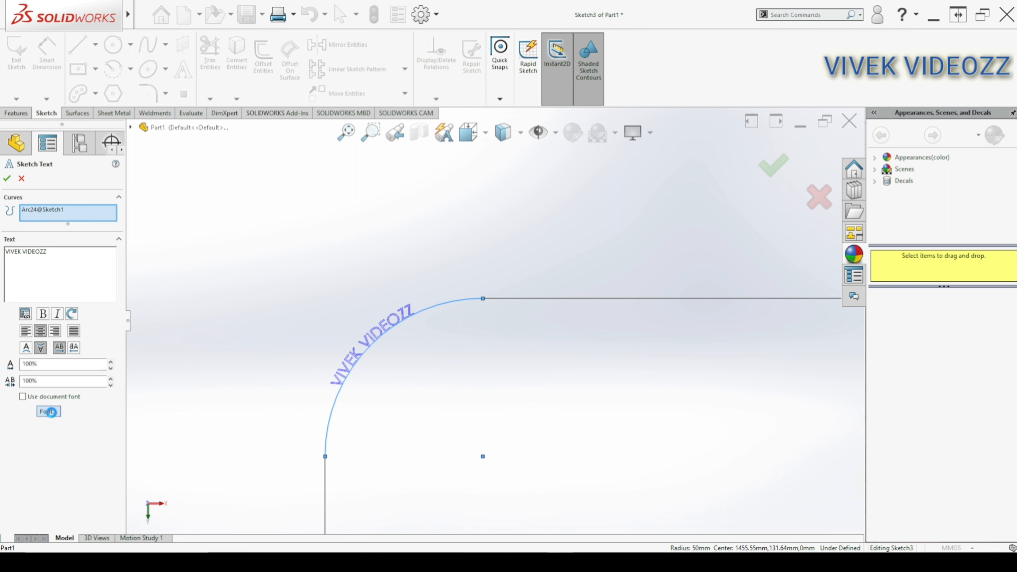
left_click(54, 412)
left_click(436, 256)
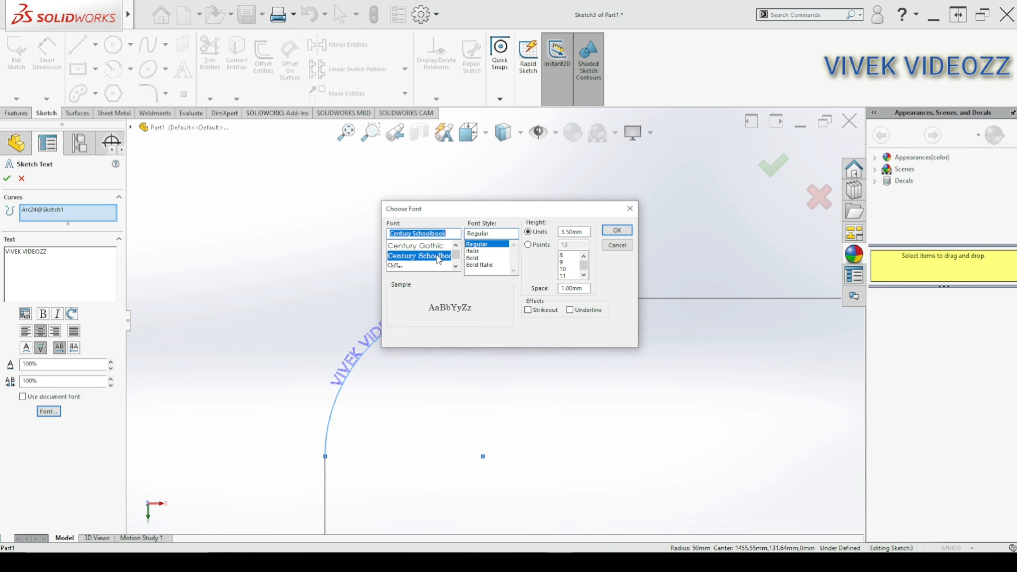
left_click(455, 267)
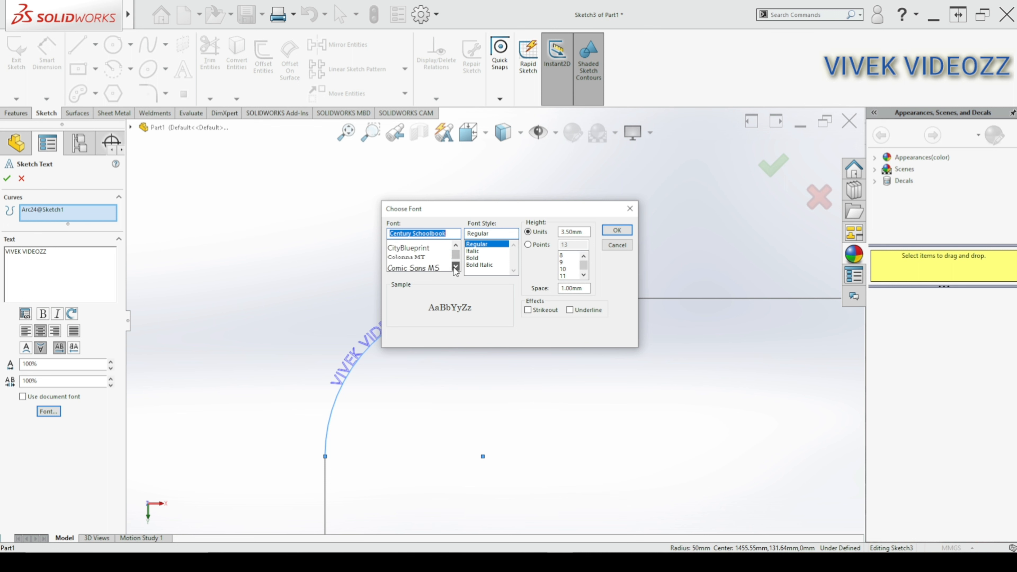
left_click(455, 267)
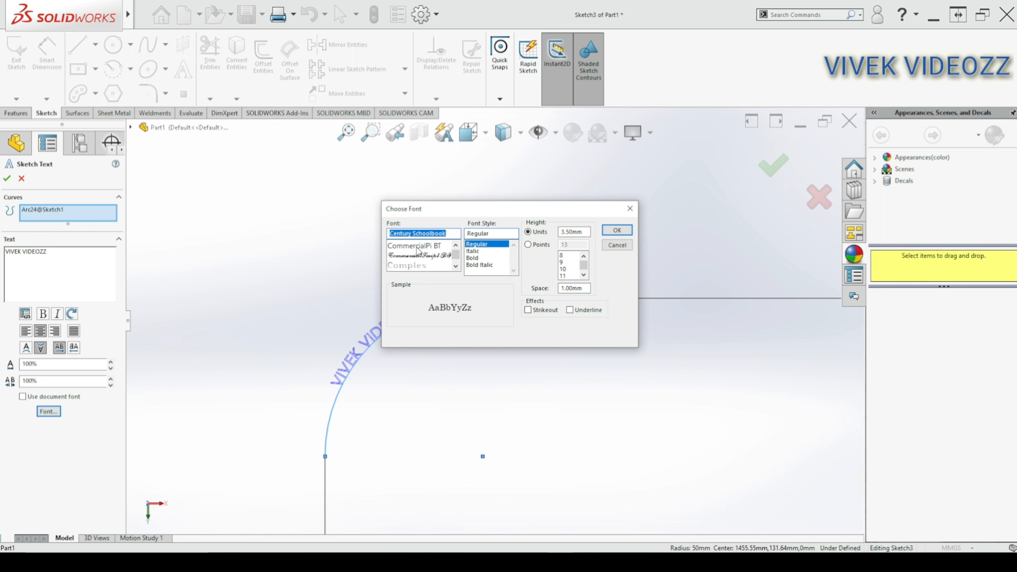
left_click(418, 247)
key("Return")
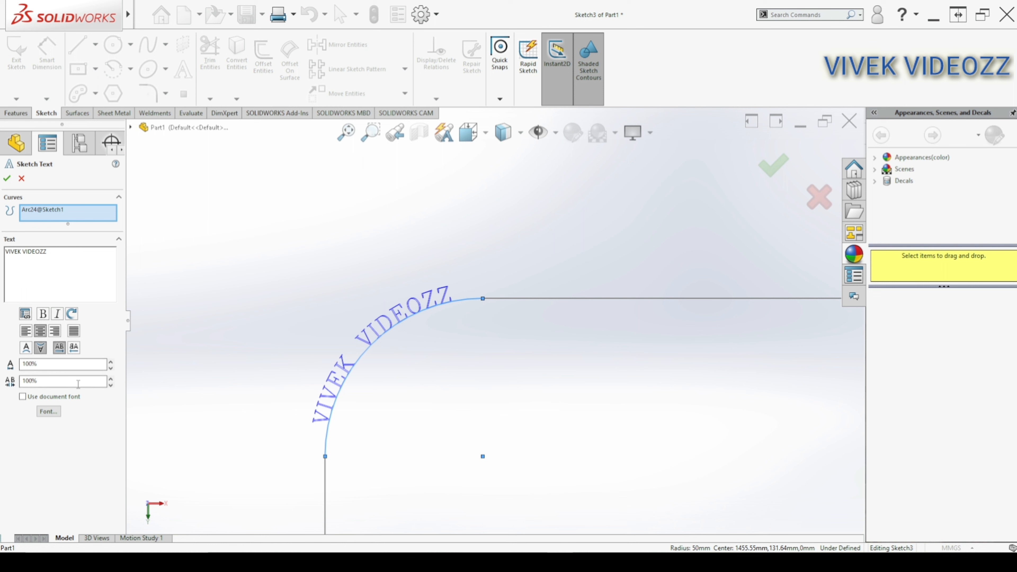
- Try a wider sketch text by raising its width factor to 180%
left_click(111, 361)
left_click(111, 361)
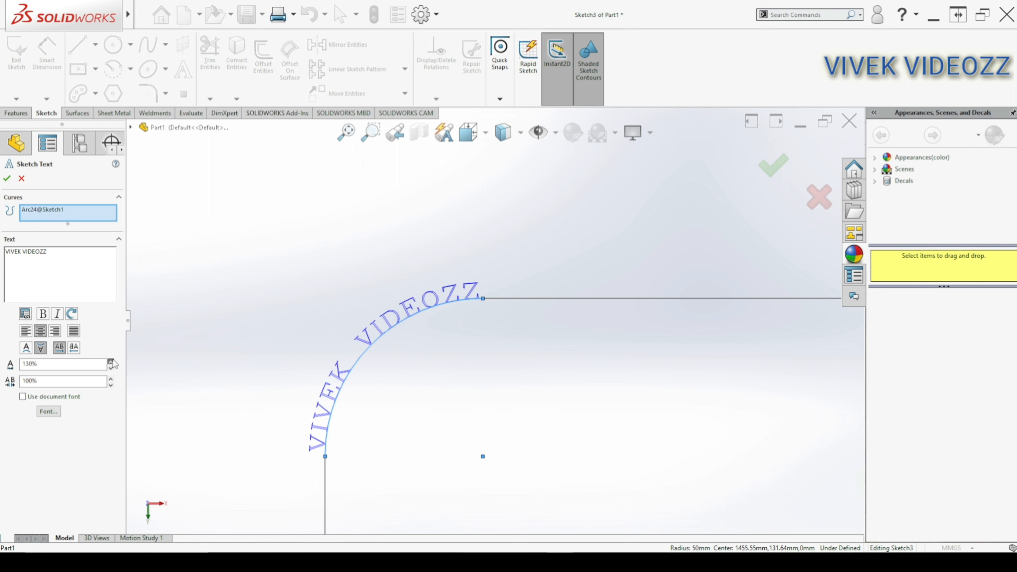
left_click(111, 361)
left_click(111, 361)
left_click(111, 361)
left_click(111, 361)
left_click(111, 361)
left_click(111, 361)
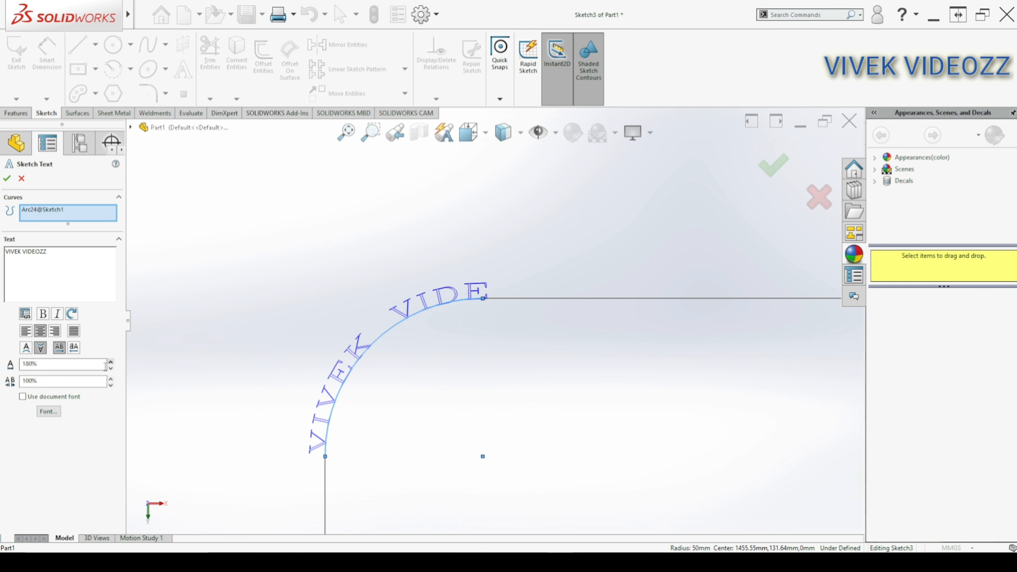
- Set the sketch text's width factor to 70%
left_click(111, 368)
left_click(111, 368)
left_click(111, 368)
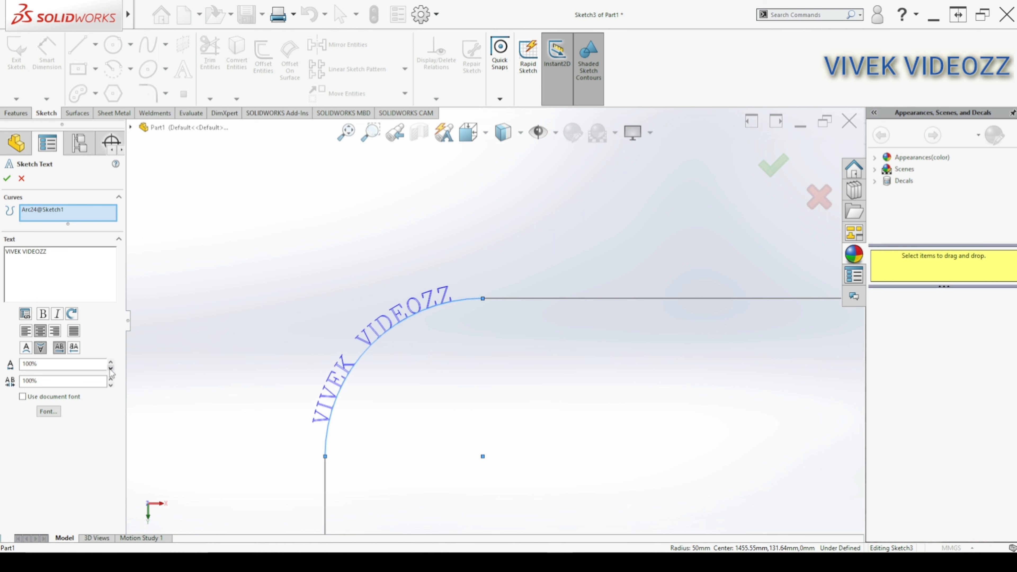
left_click(111, 368)
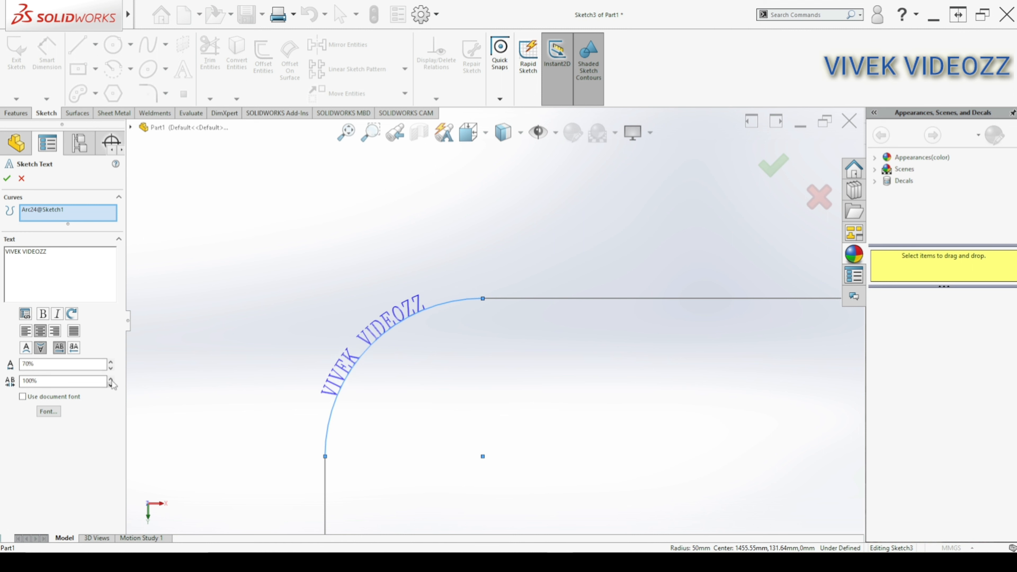
- Set the sketch text's character spacing to 150%
left_click(111, 378)
left_click(111, 379)
left_click(111, 378)
left_click(111, 378)
left_click(111, 378)
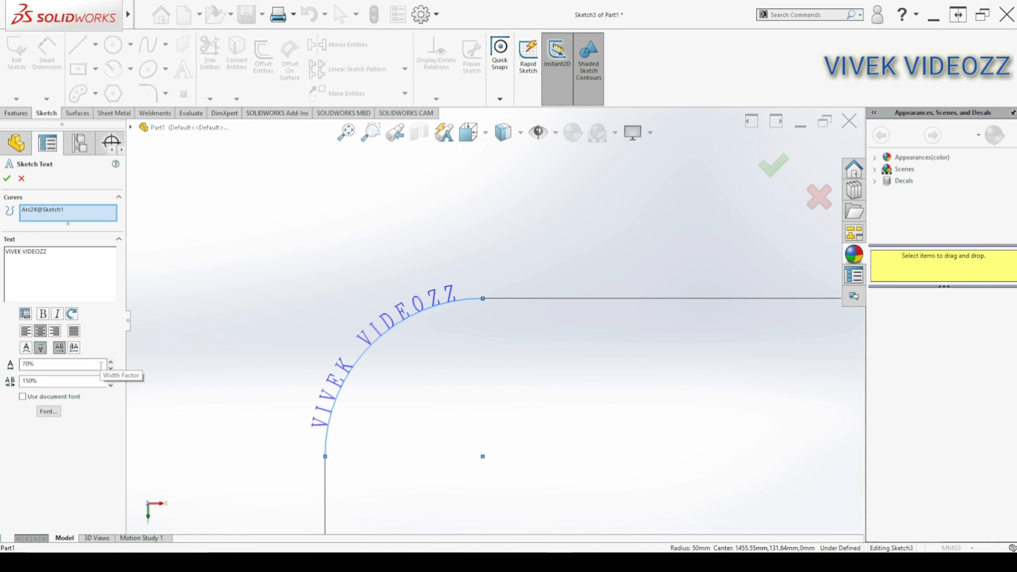
scroll(531, 359, "up", 8)
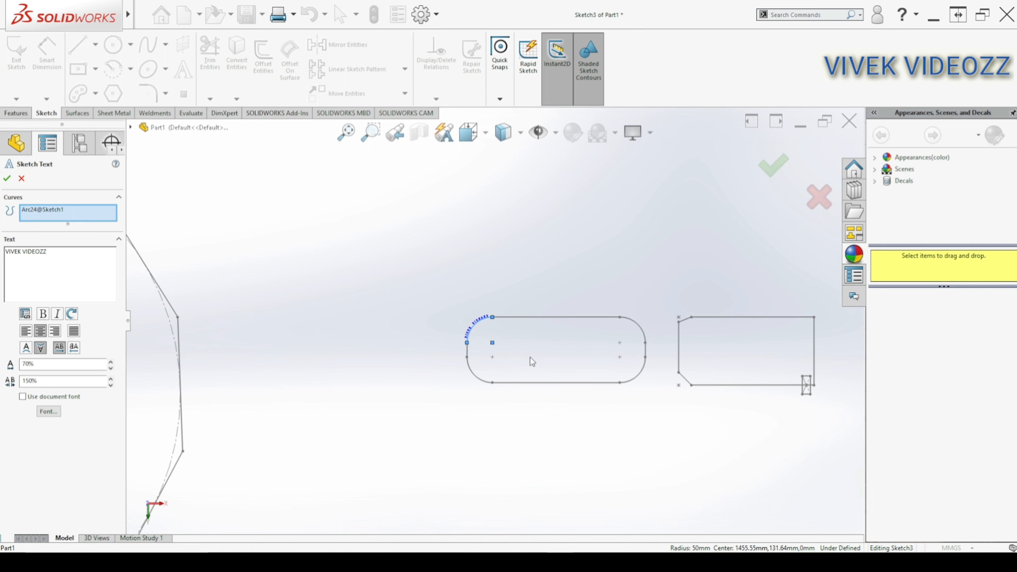
scroll(572, 336, "down", 5)
scroll(305, 313, "down", 5)
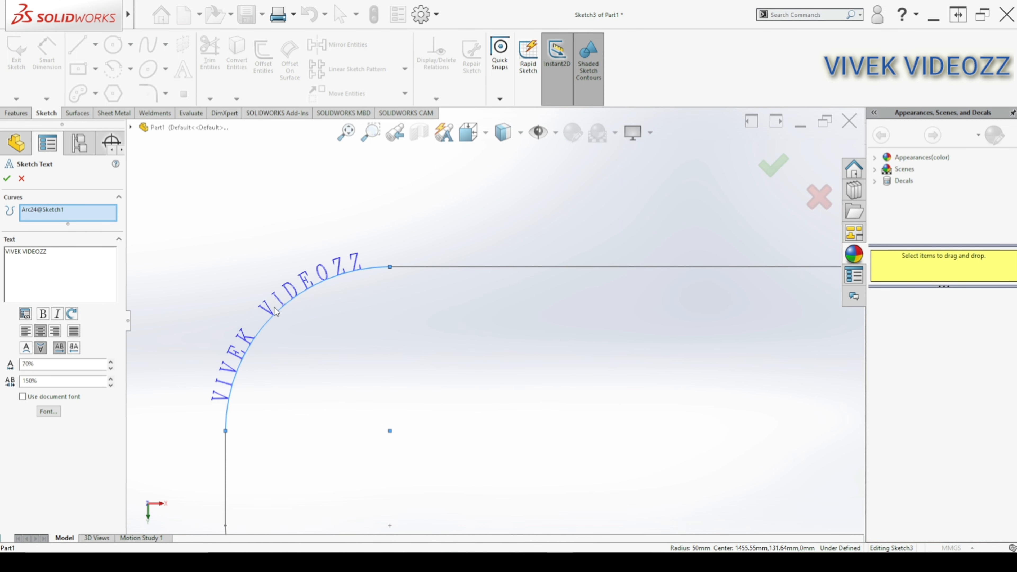